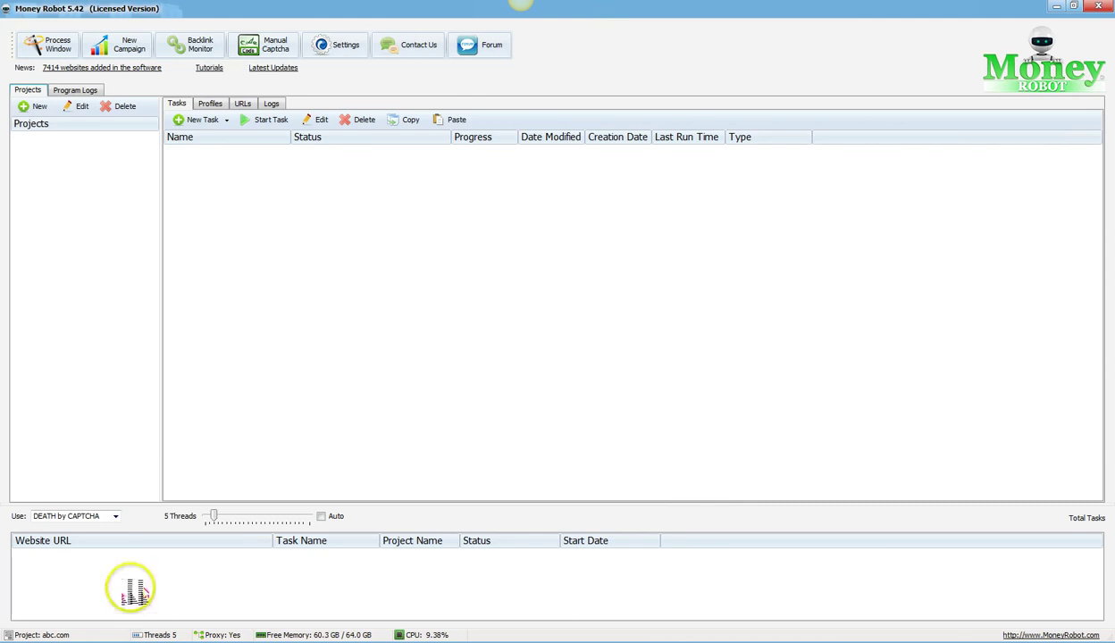
Step: Check the captcha service list, leaving DEATH by CAPTCHA selected, and start a new SEO campaign
left_click(119, 518)
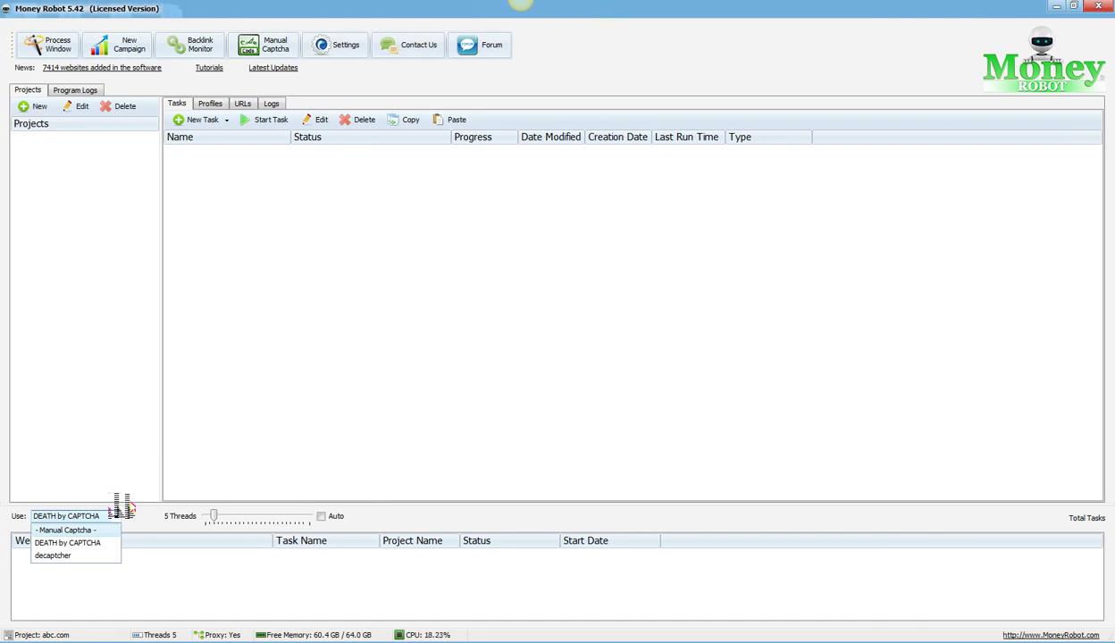
left_click(427, 326)
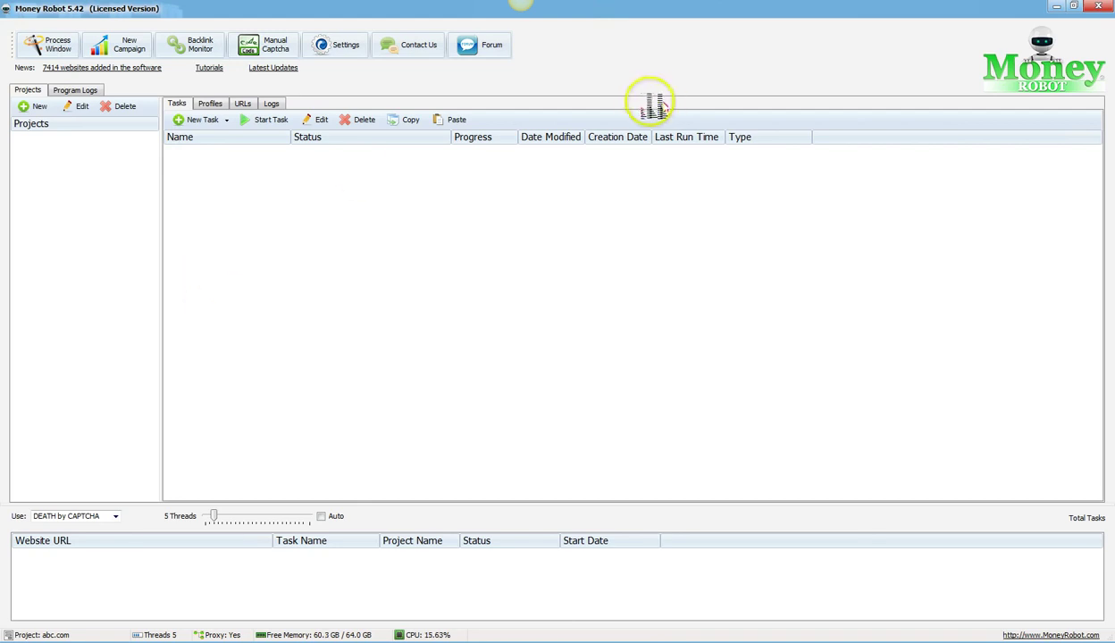
left_click(125, 46)
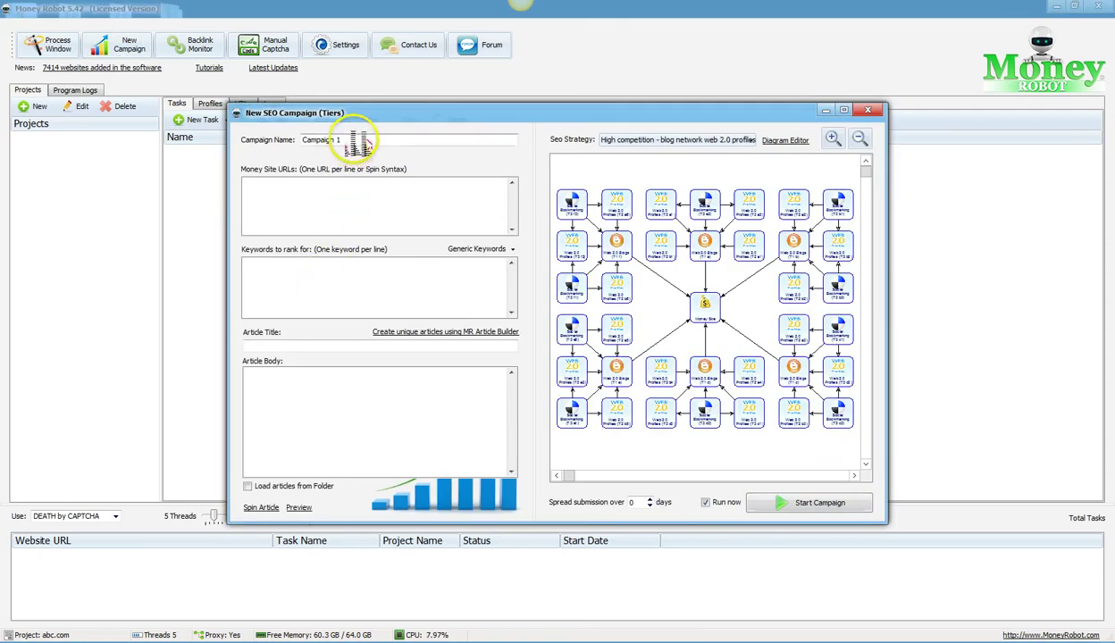
left_click_drag(505, 138, 288, 135)
type("Fas")
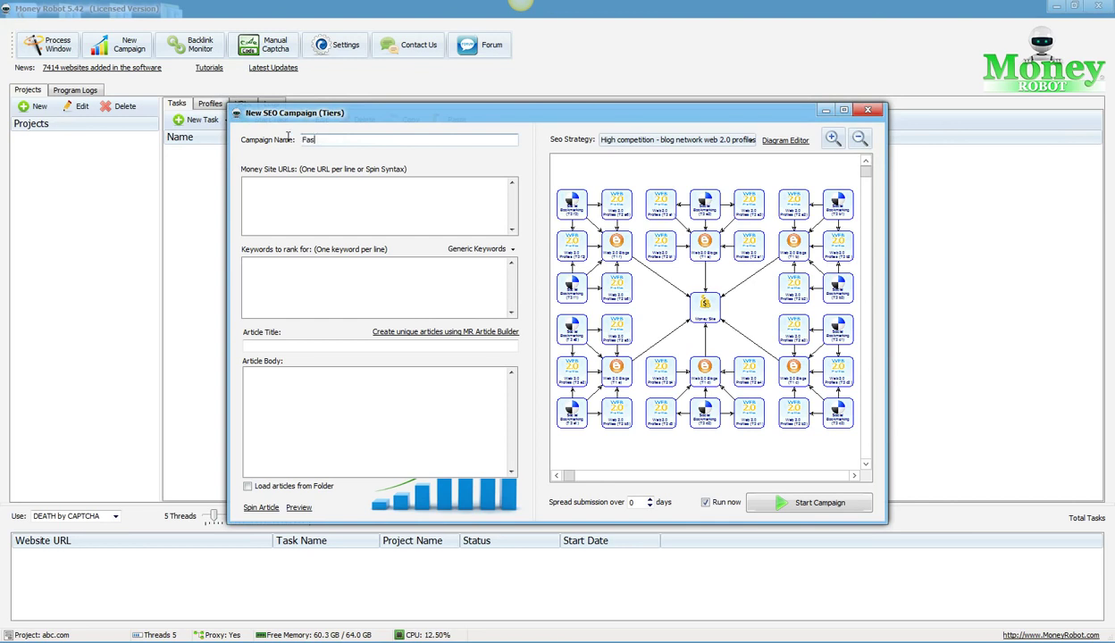
type("hions For Moms")
key("Tab")
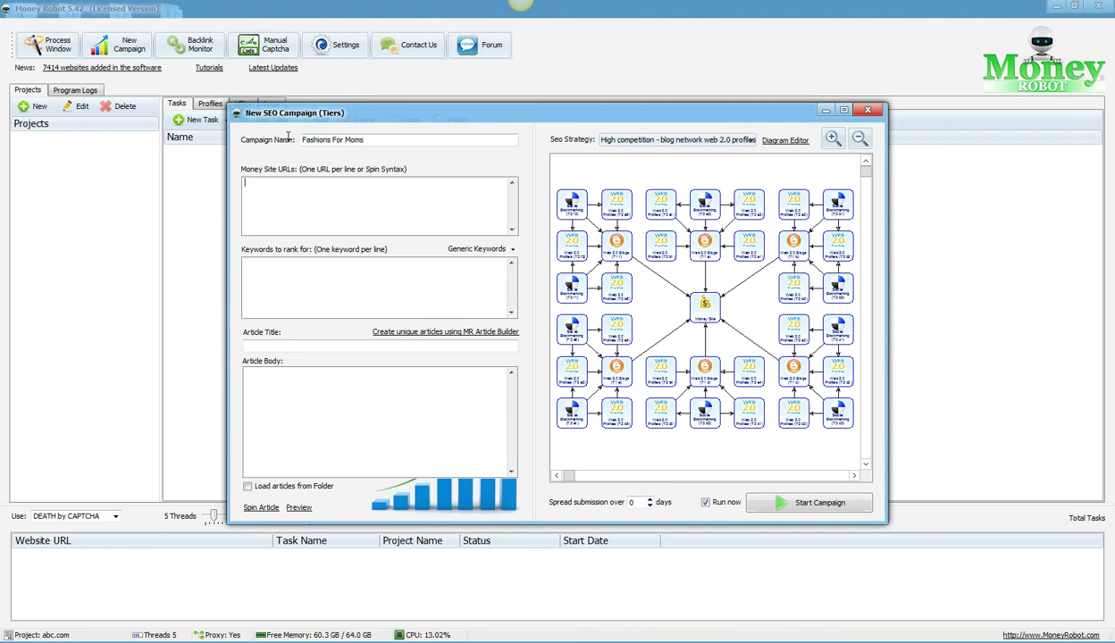
type("http://fashionsrus.weebly.com/")
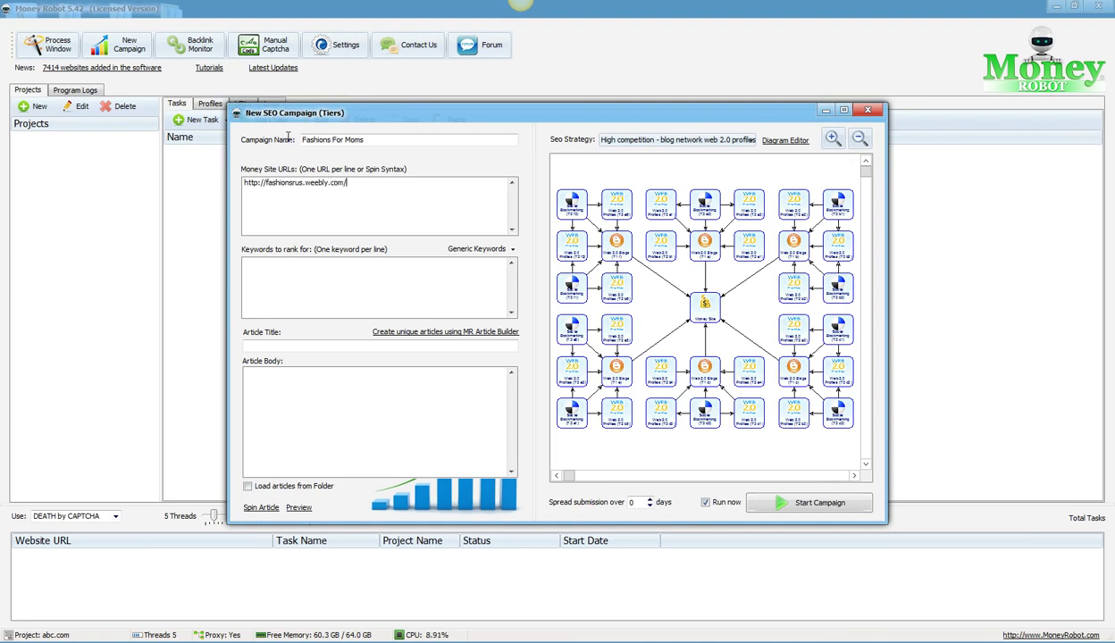
left_click(349, 273)
type("mom ja")
type("ans")
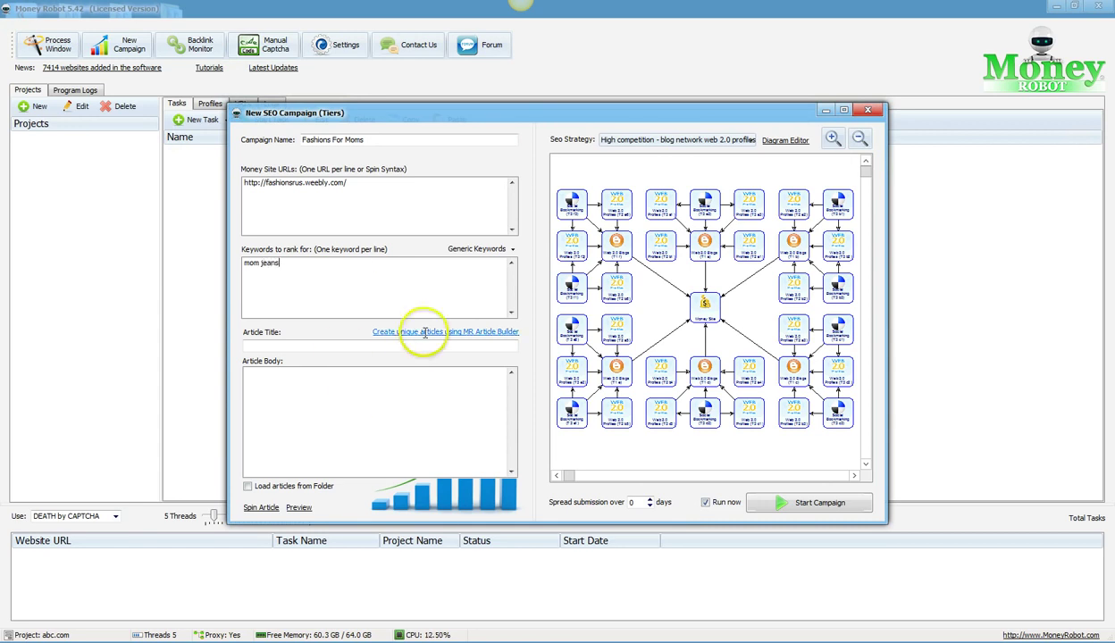
left_click(425, 332)
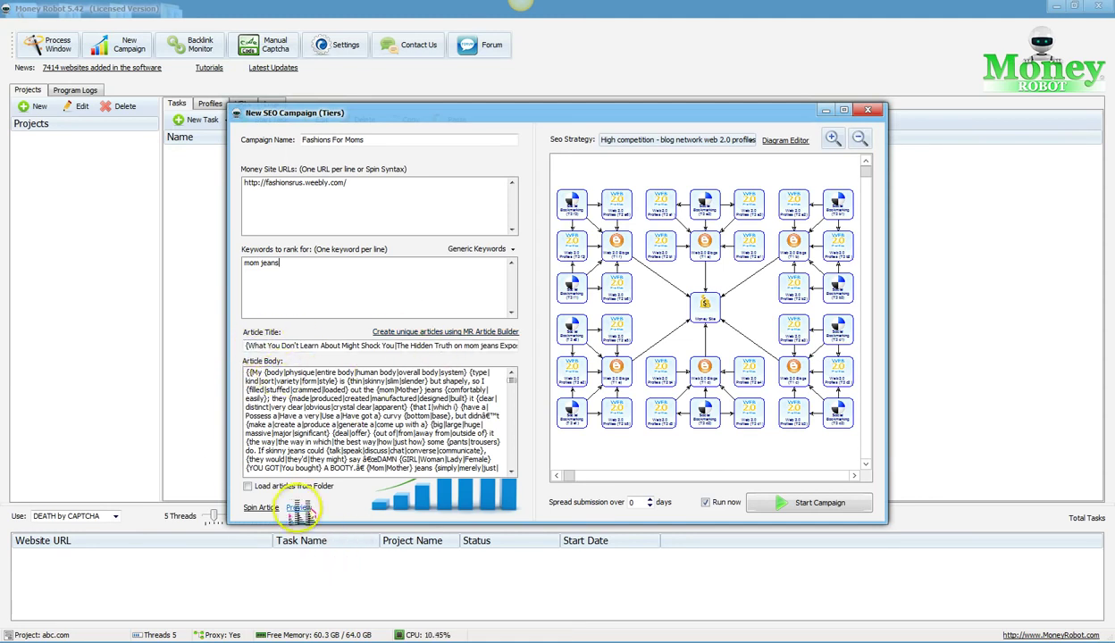
left_click(299, 508)
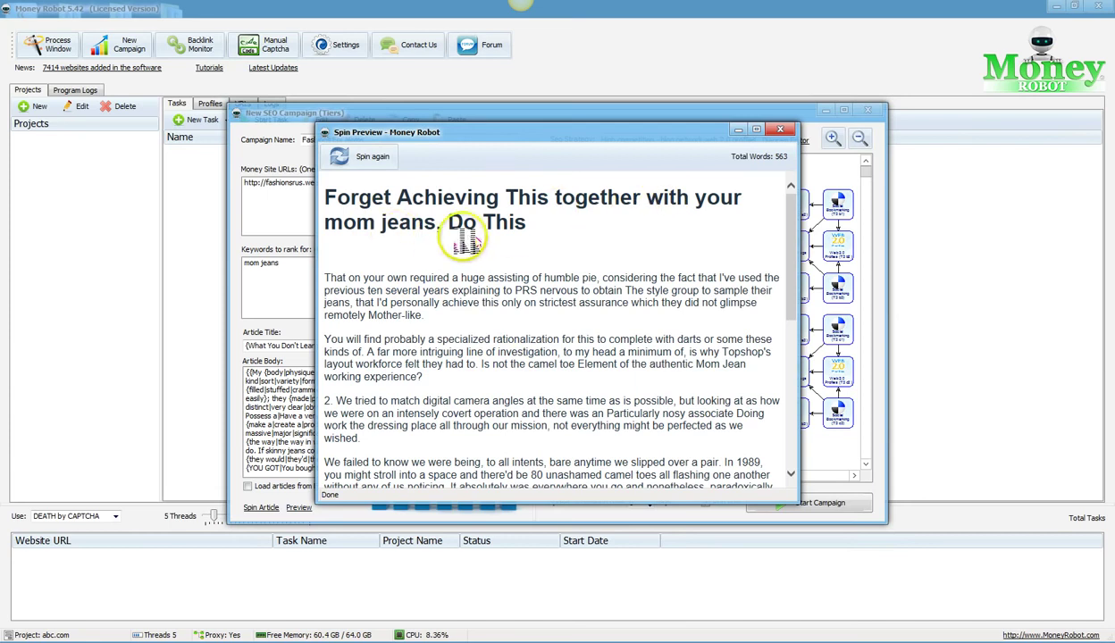
scroll(420, 300, "down", 3)
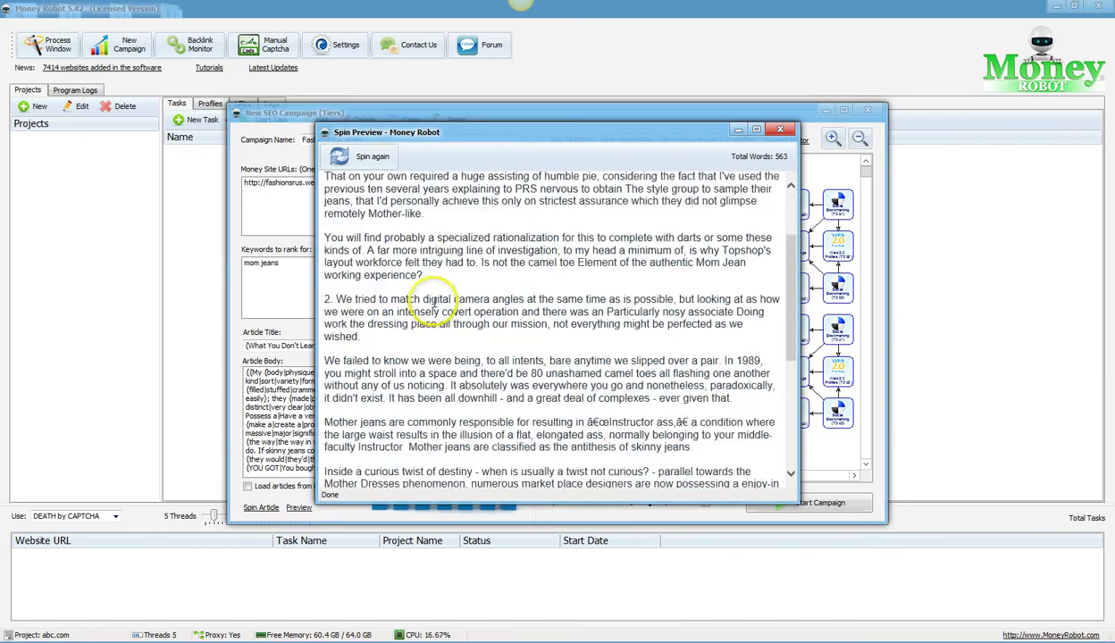
scroll(433, 304, "down", 7)
scroll(441, 308, "up", 1)
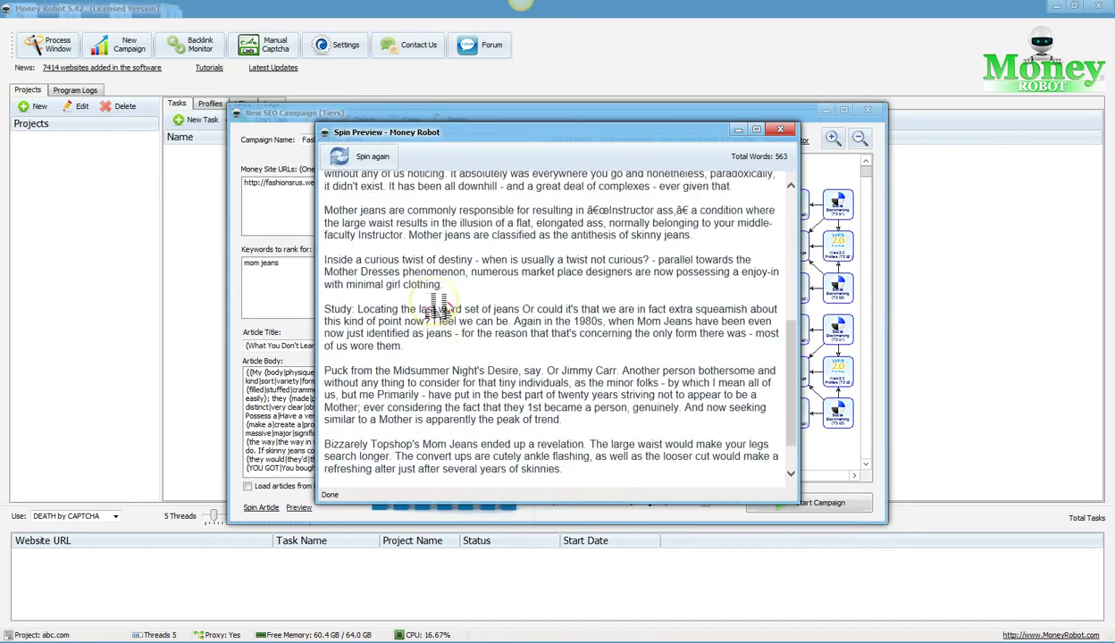
scroll(438, 308, "up", 8)
scroll(436, 317, "down", 1)
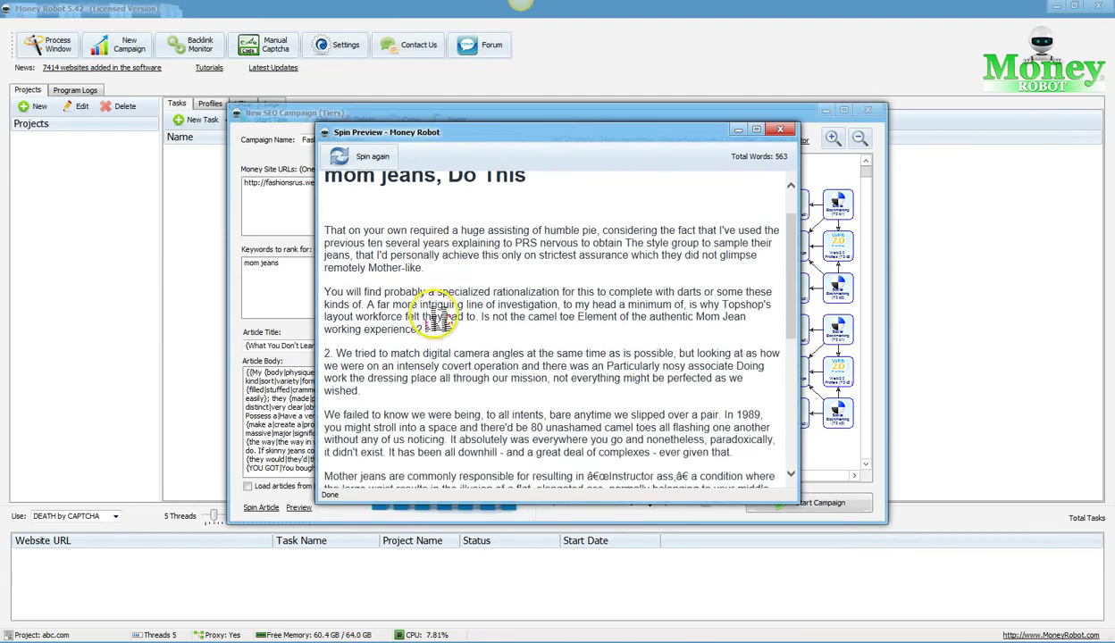
scroll(437, 317, "down", 9)
scroll(435, 317, "up", 4)
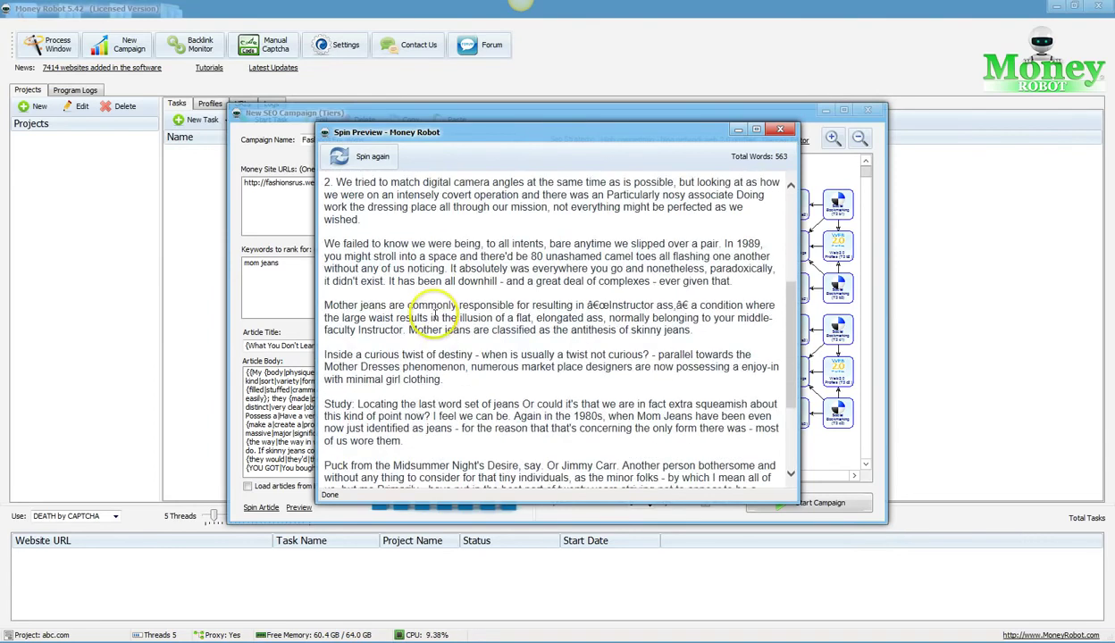
scroll(435, 315, "up", 5)
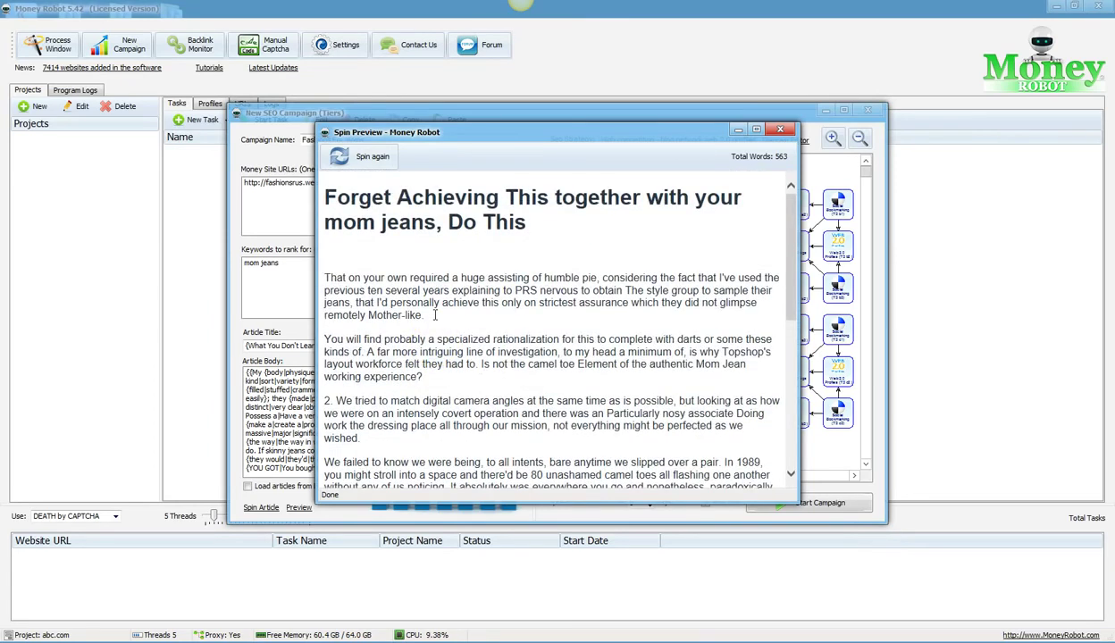
scroll(435, 314, "down", 1)
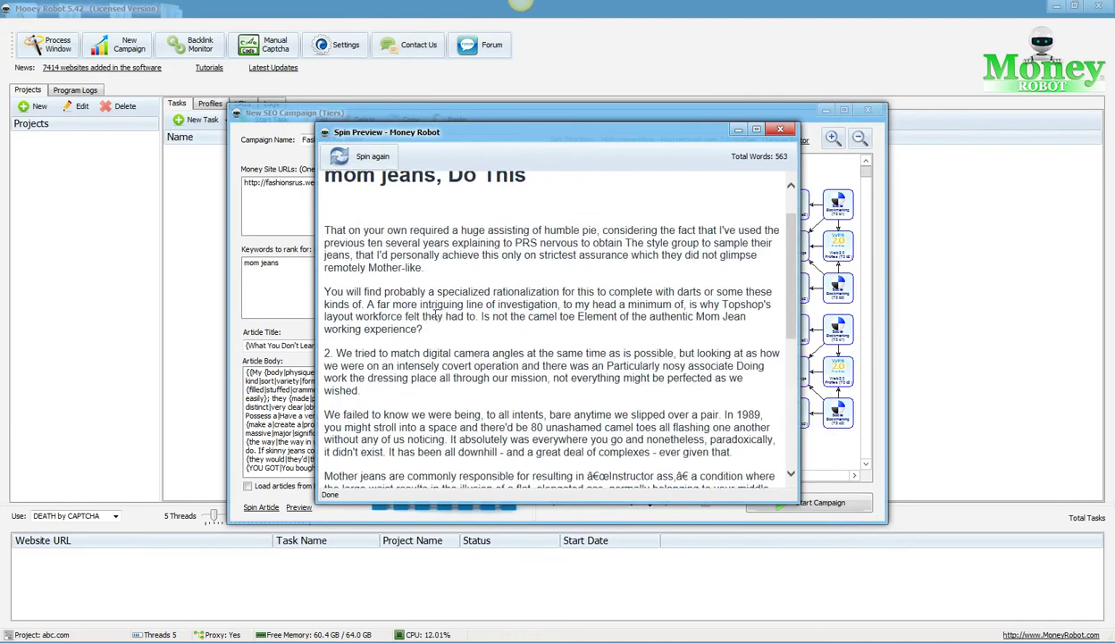
scroll(435, 312, "down", 2)
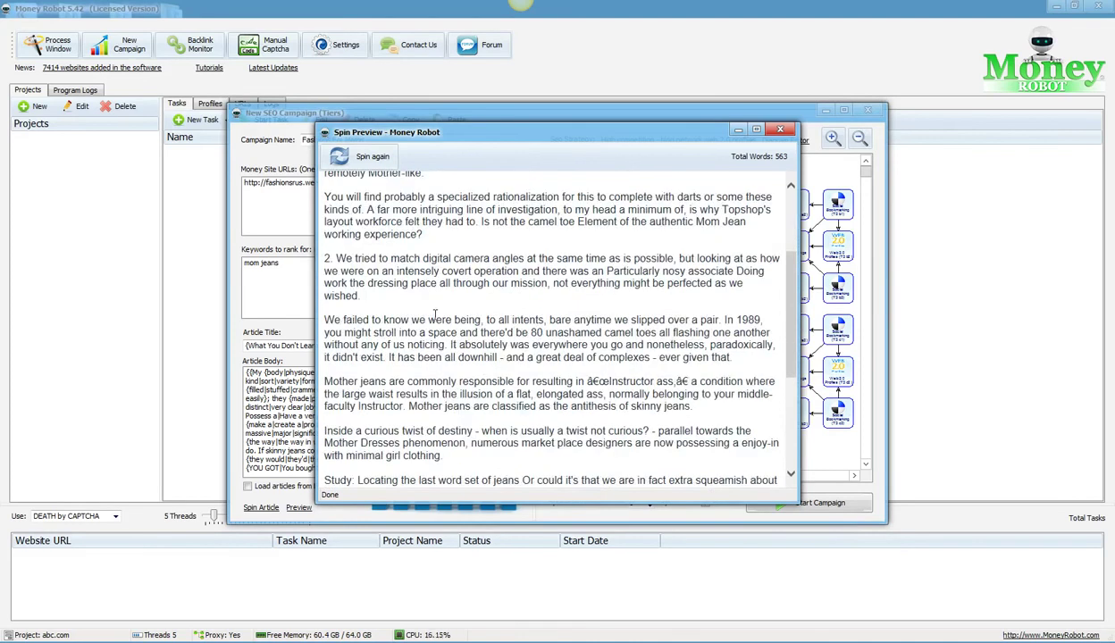
left_click(506, 295)
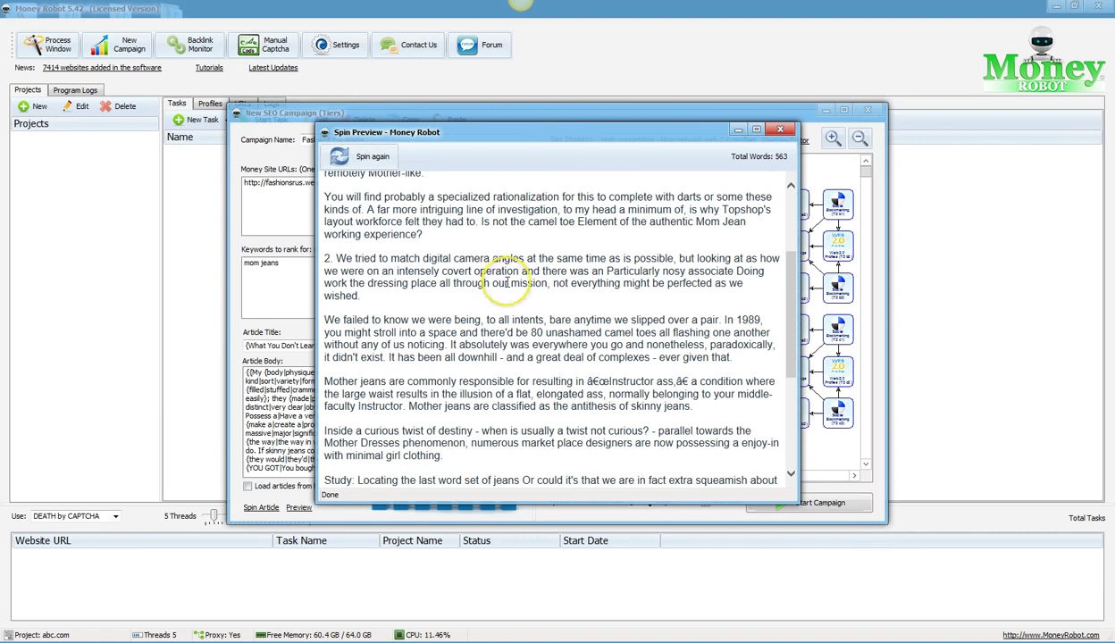
scroll(507, 282, "down", 3)
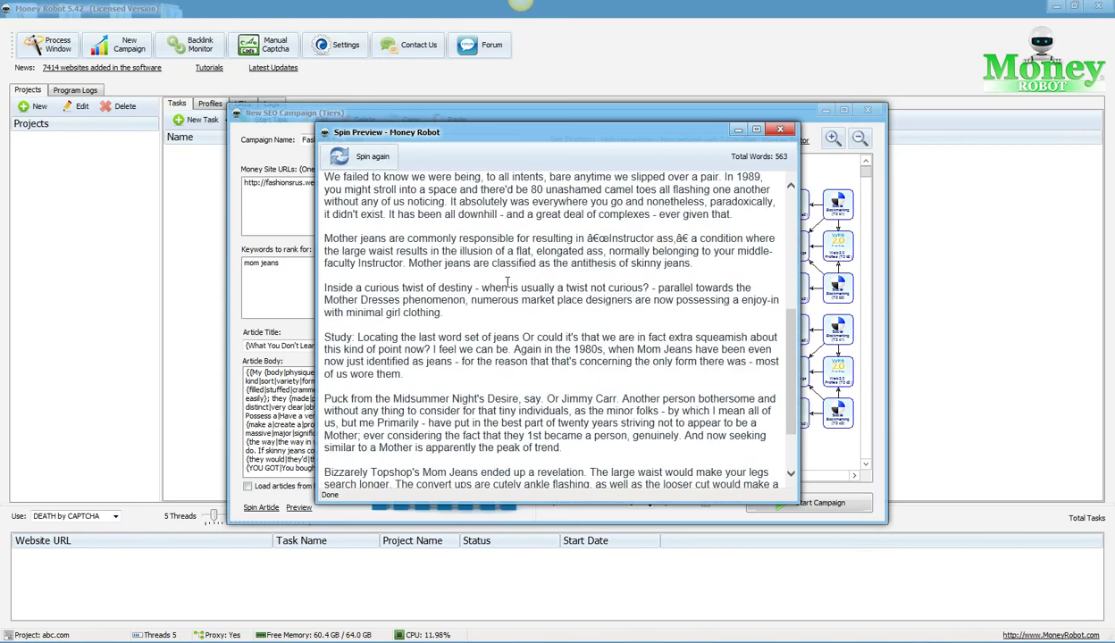
scroll(704, 212, "up", 6)
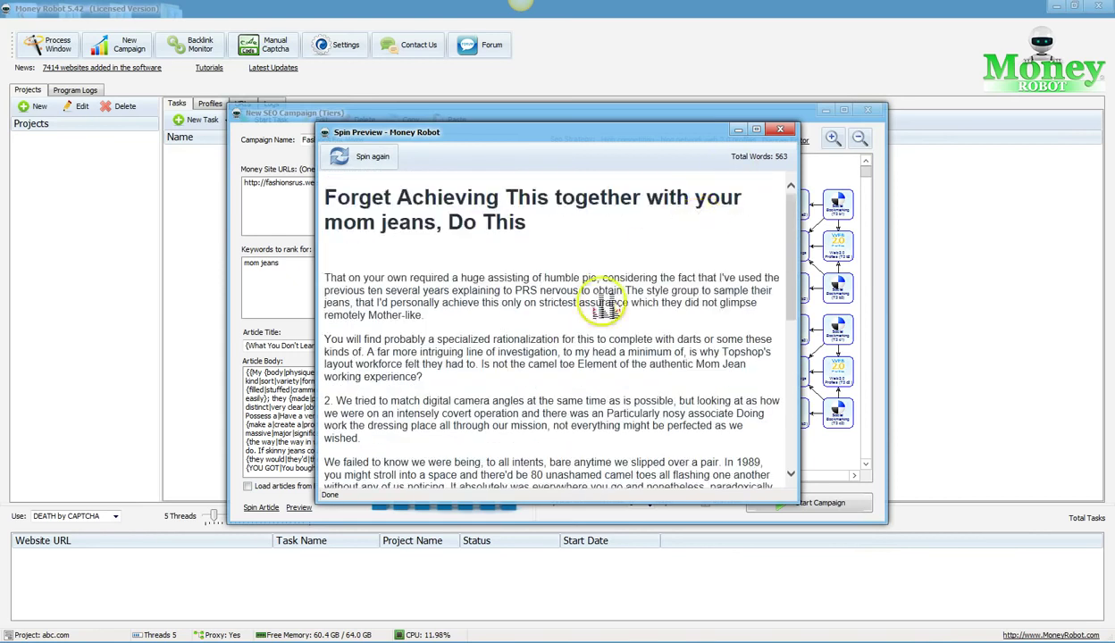
scroll(554, 299, "down", 6)
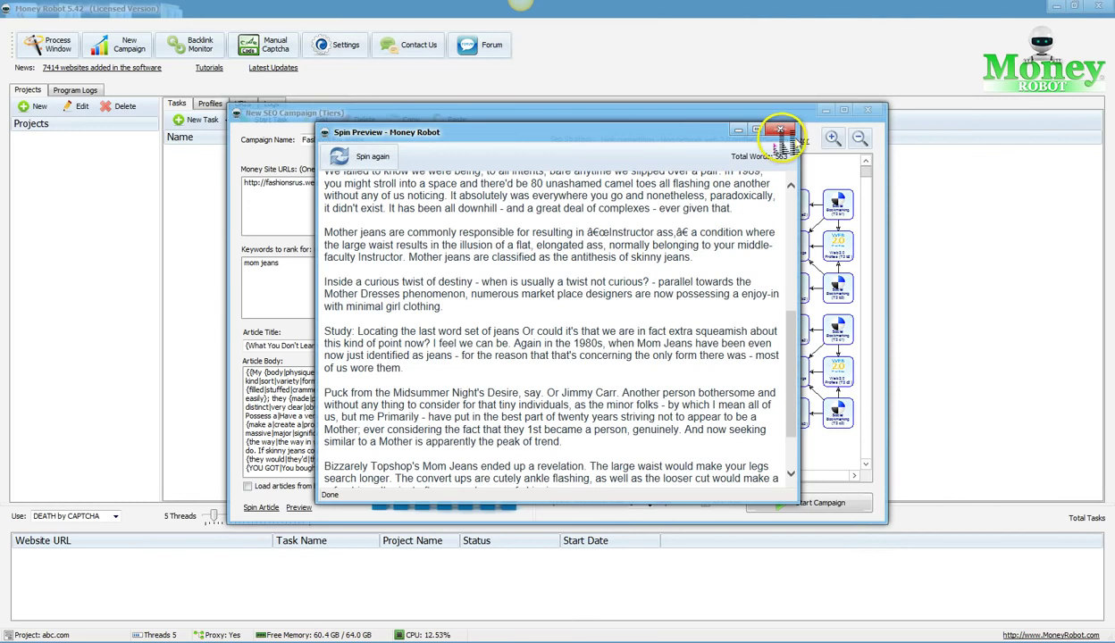
left_click(780, 132)
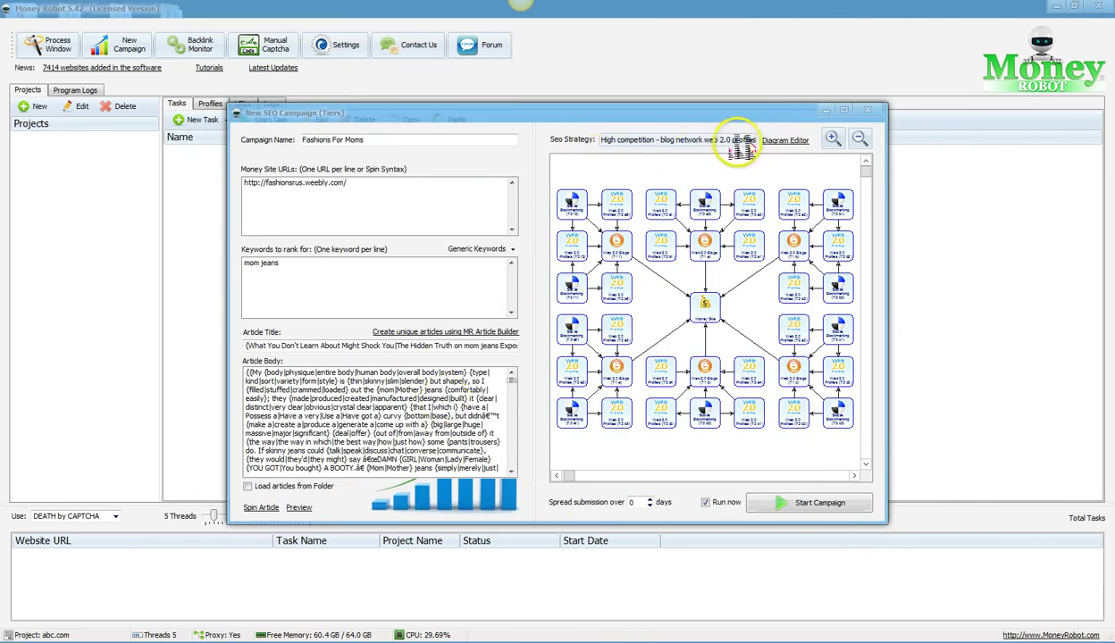
Step: Switch the SEO strategy to low competition article directories, then to medium competition social bookmarks
left_click(740, 141)
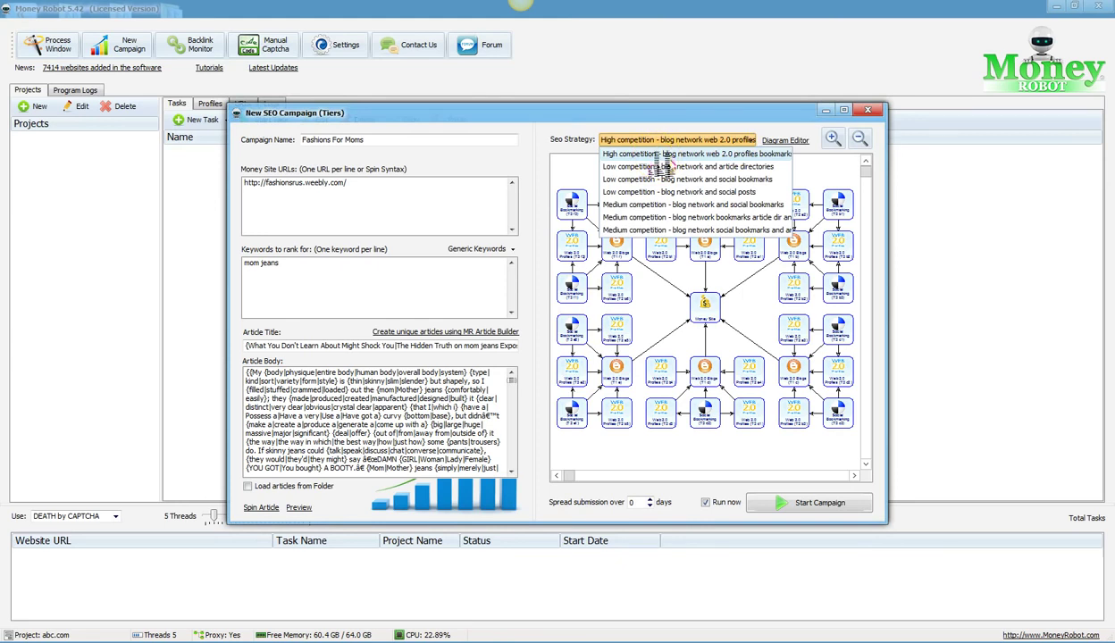
left_click(659, 167)
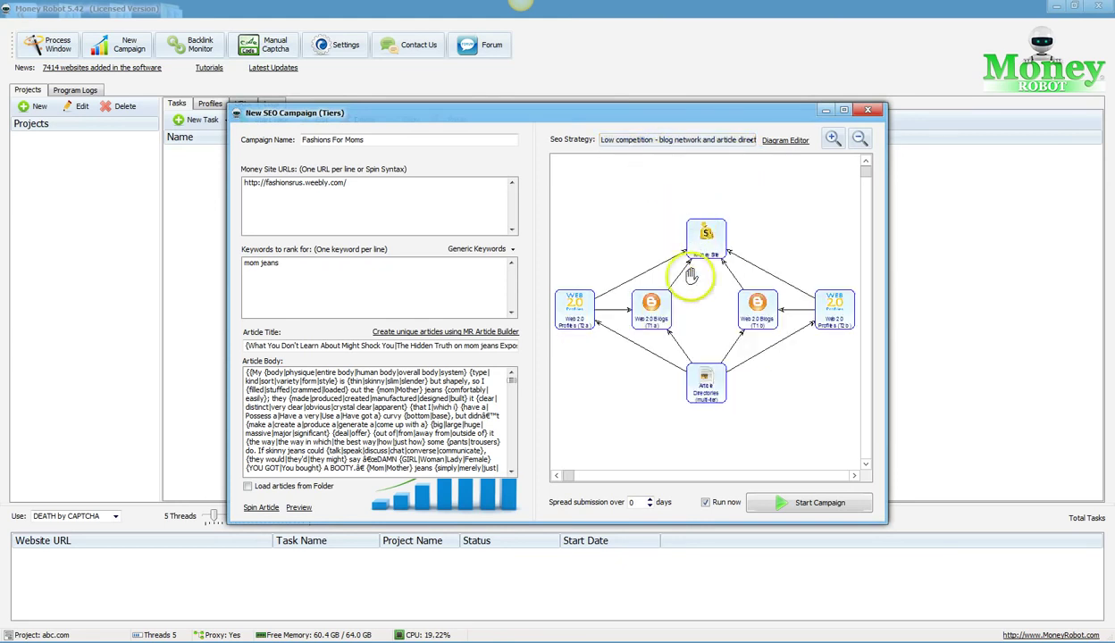
left_click(677, 142)
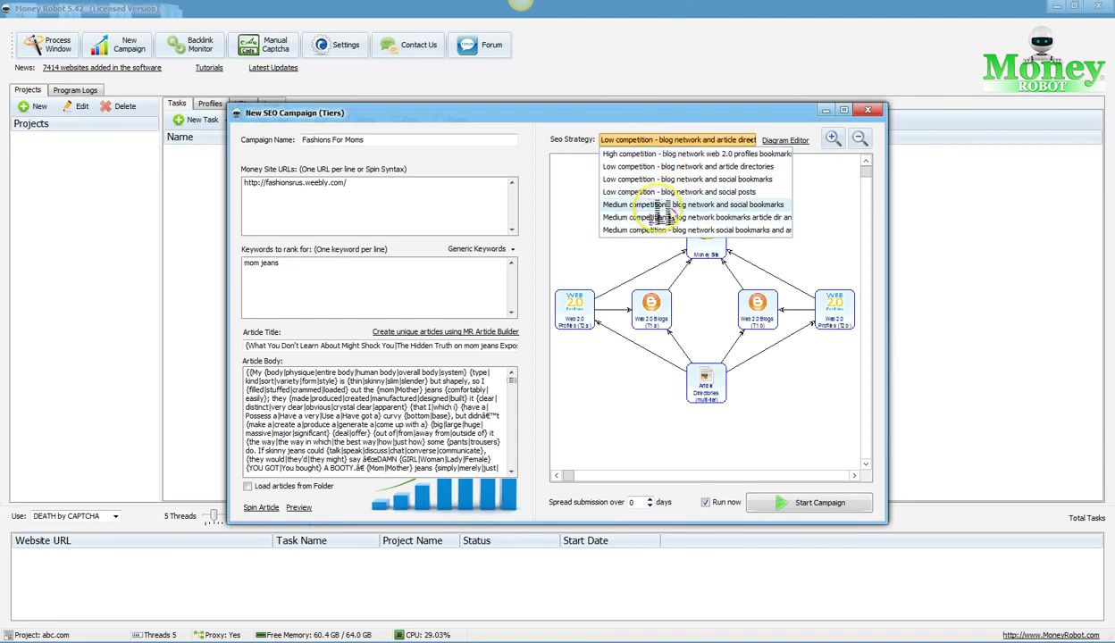
left_click(661, 205)
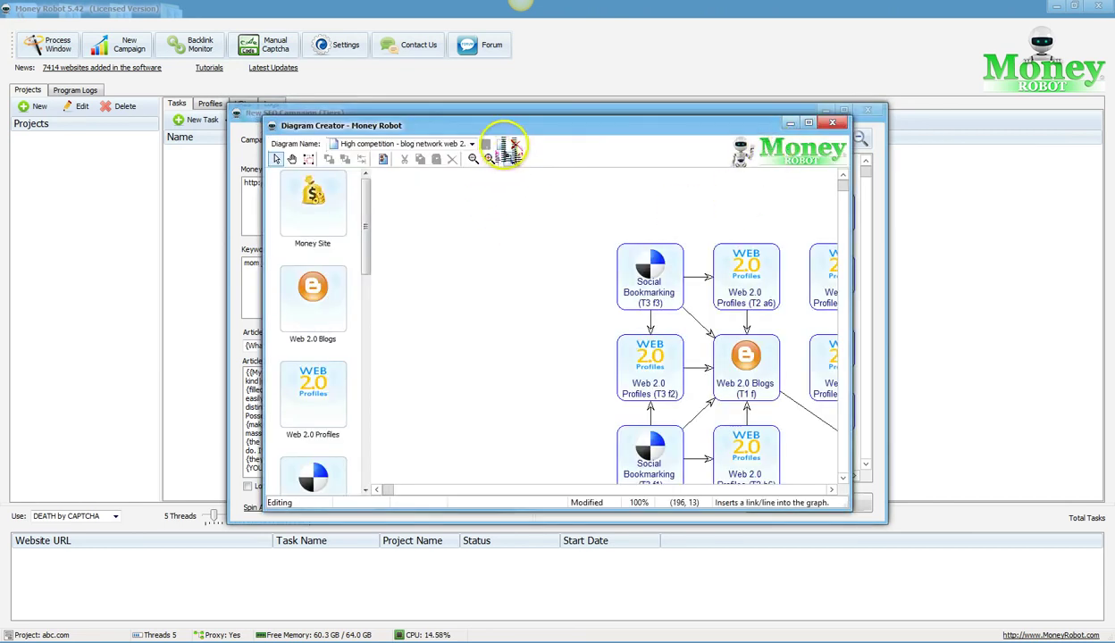
Step: Create a blank diagram named test, maximize Diagram Creator, then close it and return to the campaign
left_click(500, 145)
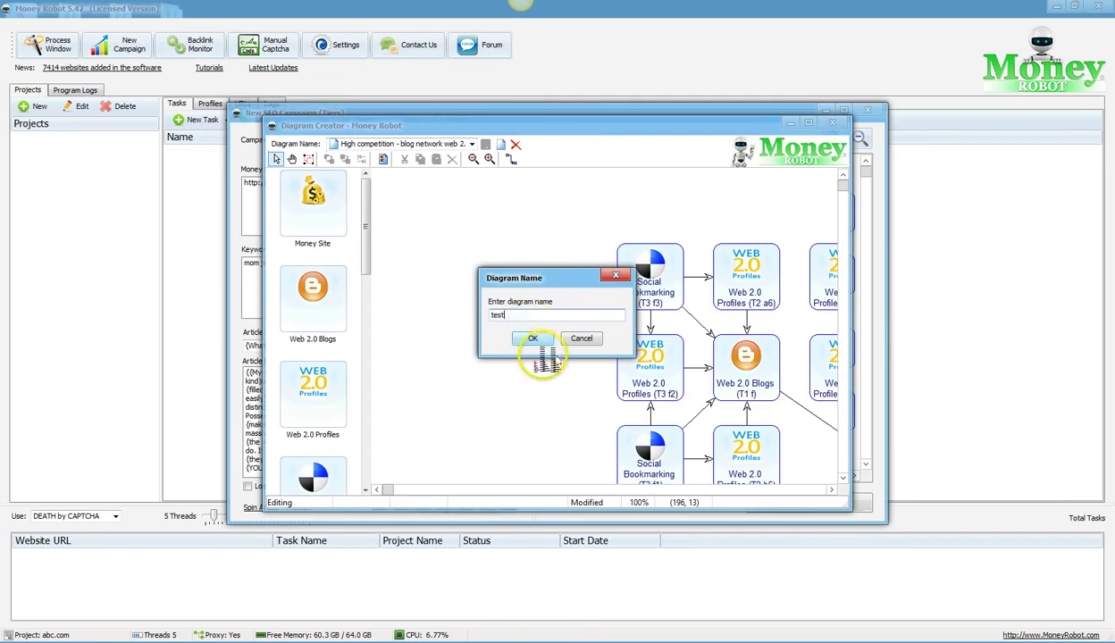
left_click(533, 338)
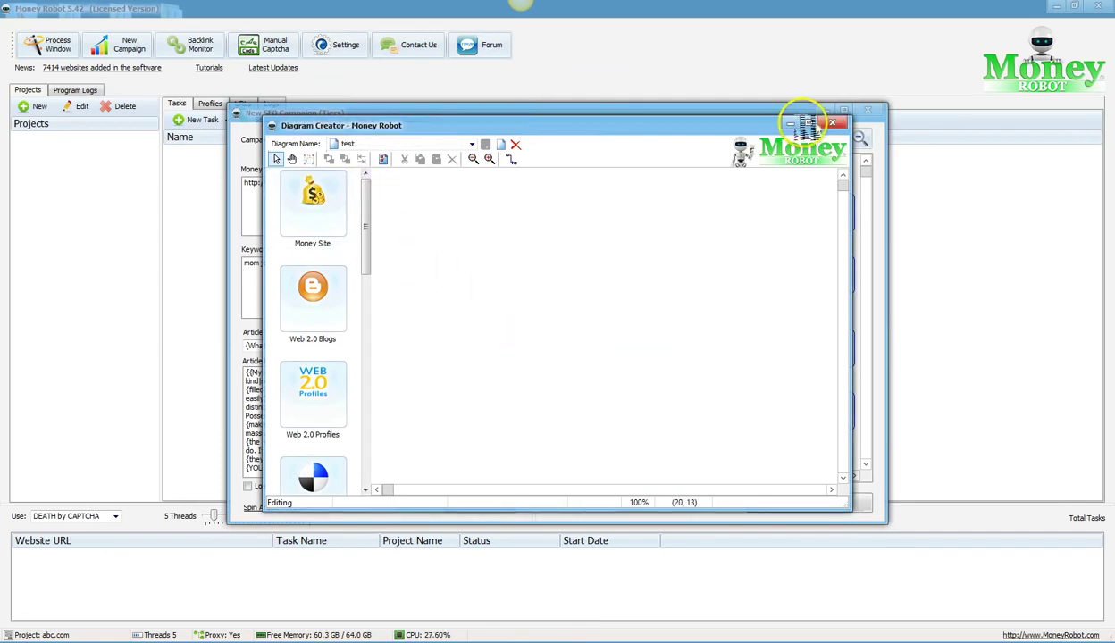
left_click(813, 123)
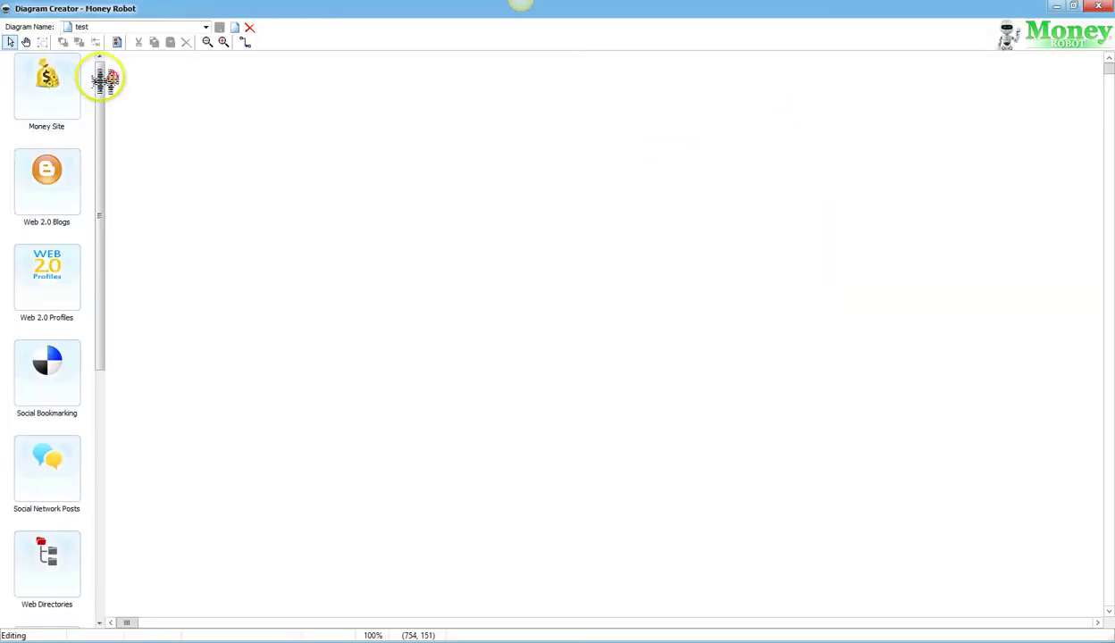
left_click_drag(103, 130, 97, 100)
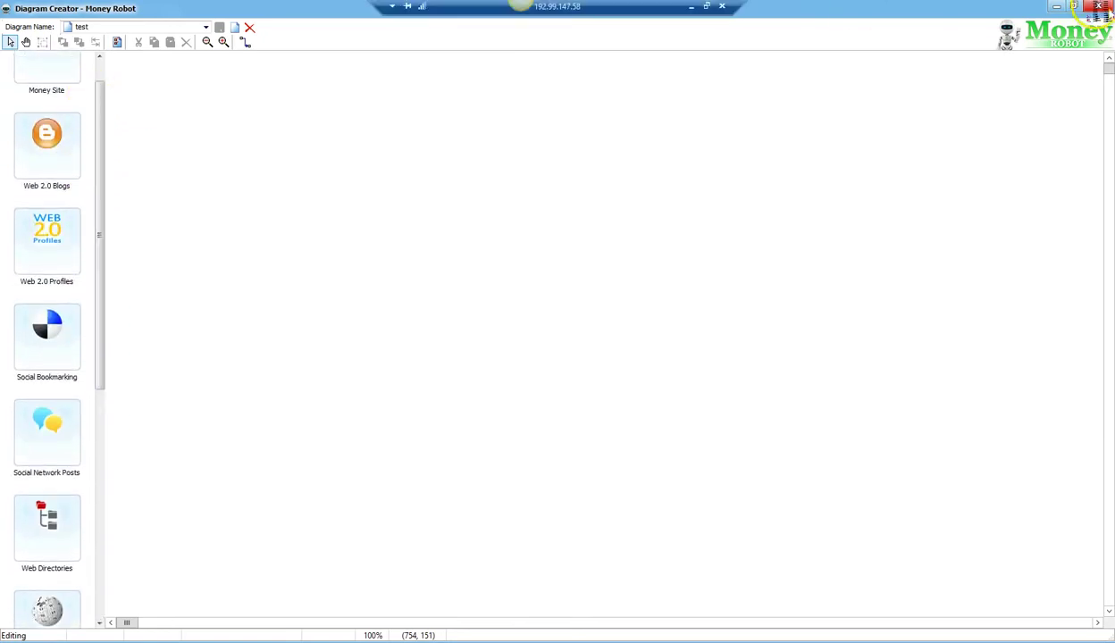
left_click(1097, 6)
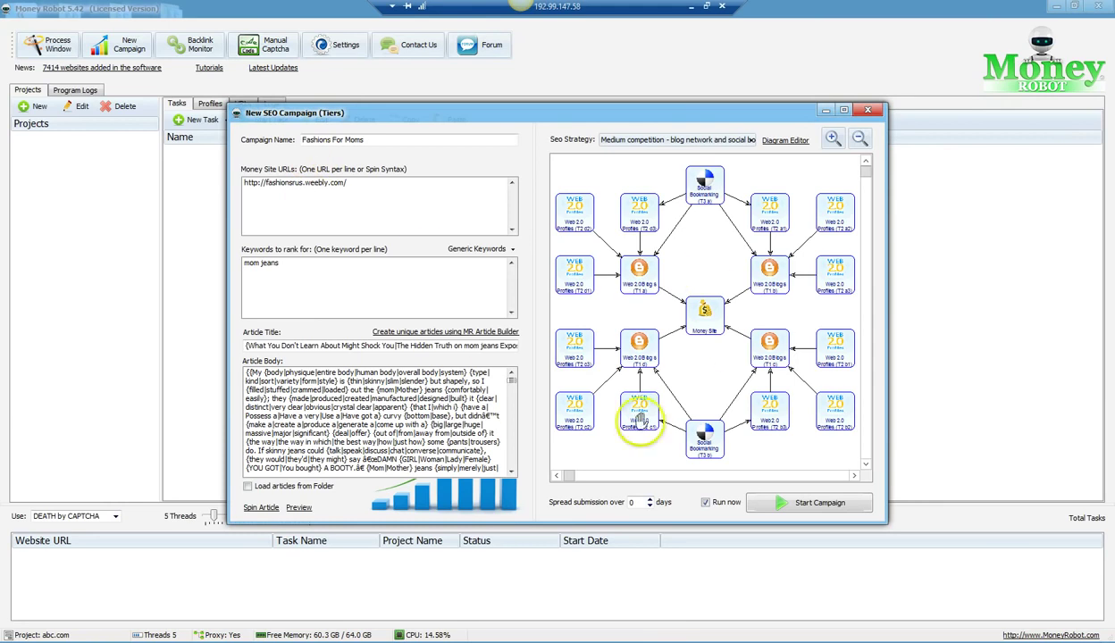
Step: Launch the Fashions For Moms campaign and try dragging a Social Bookmarking task down the Tasks list
left_click(804, 503)
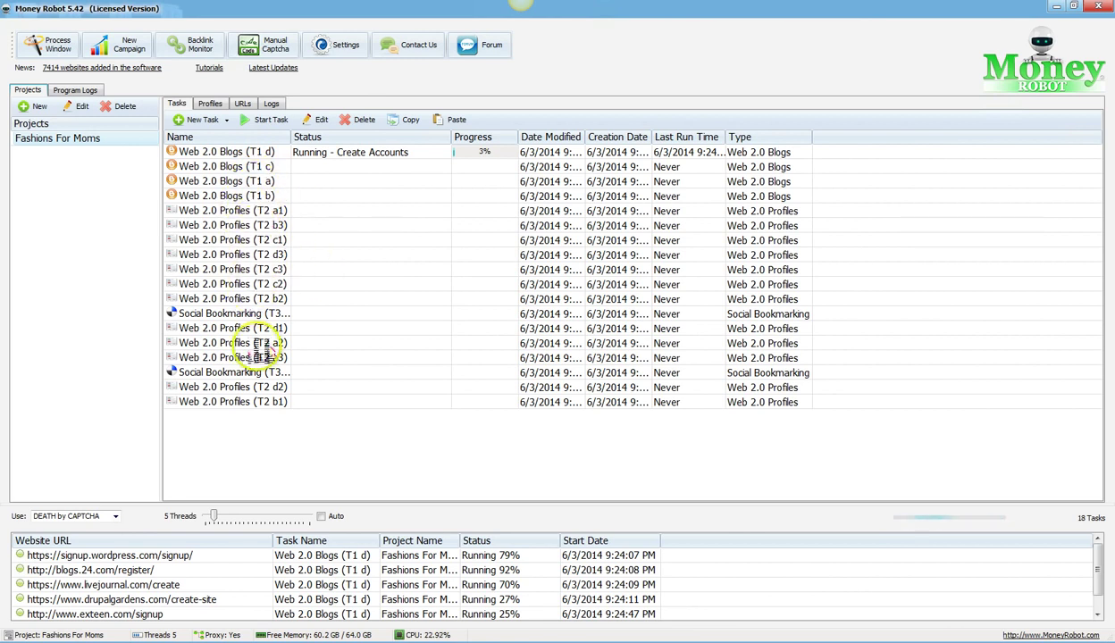
left_click(281, 315)
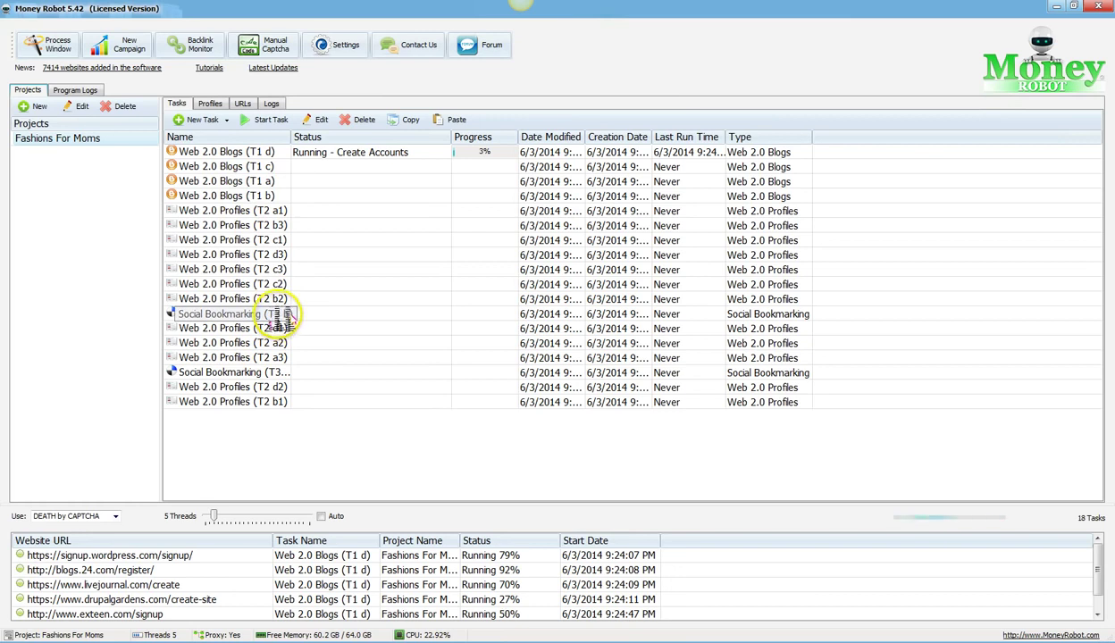
left_click_drag(279, 314, 281, 375)
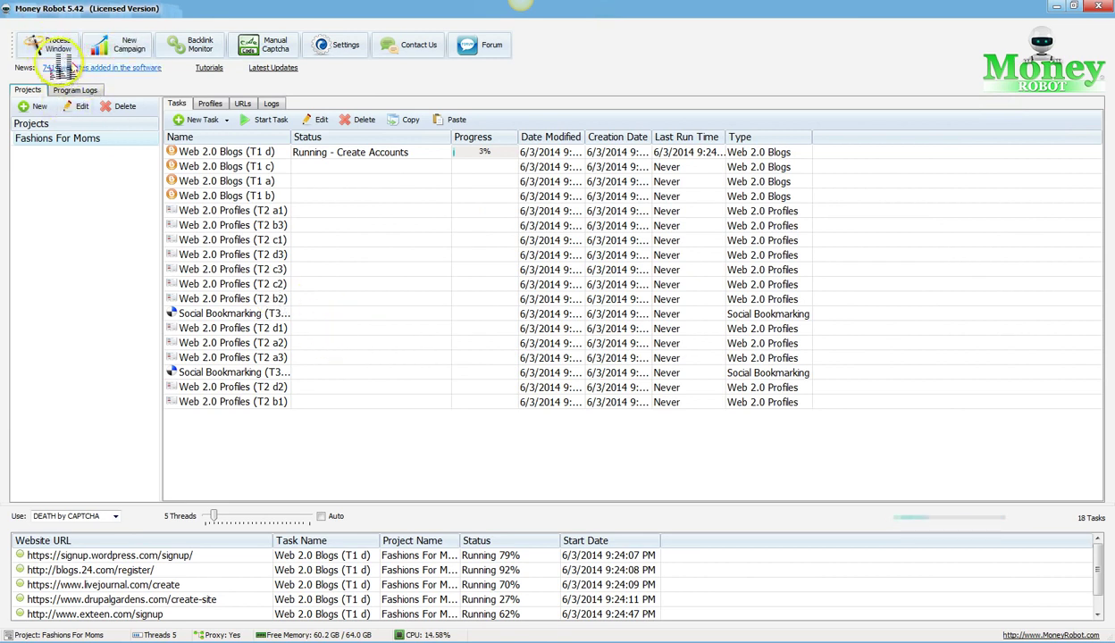
Step: Watch the live blogs.24.com signup in the Process Window, close it, and begin another new campaign
left_click(56, 51)
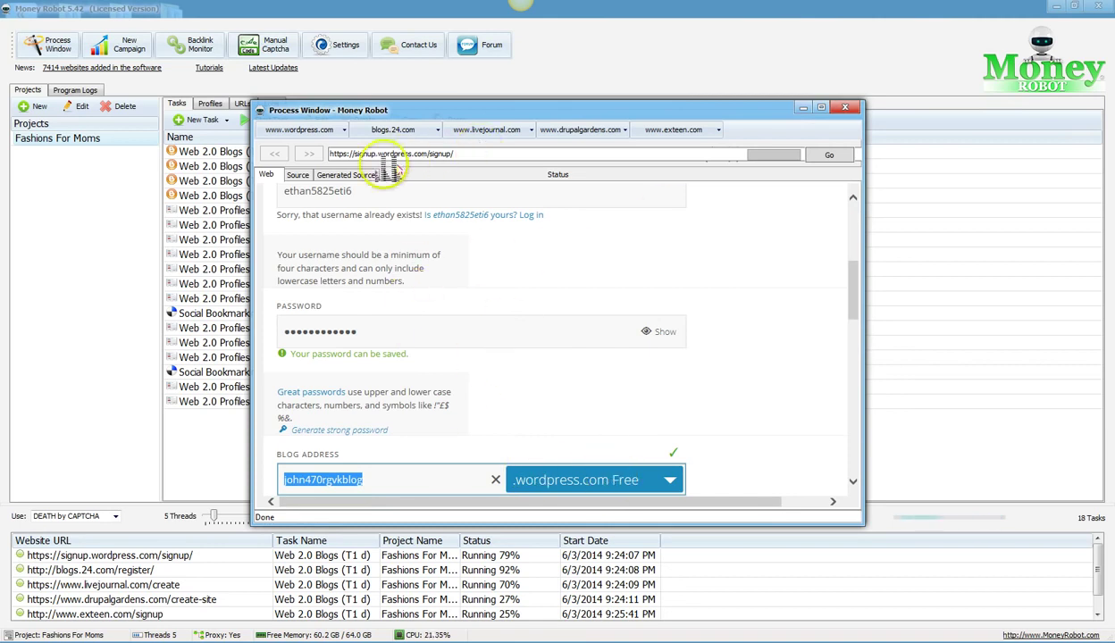
left_click(394, 131)
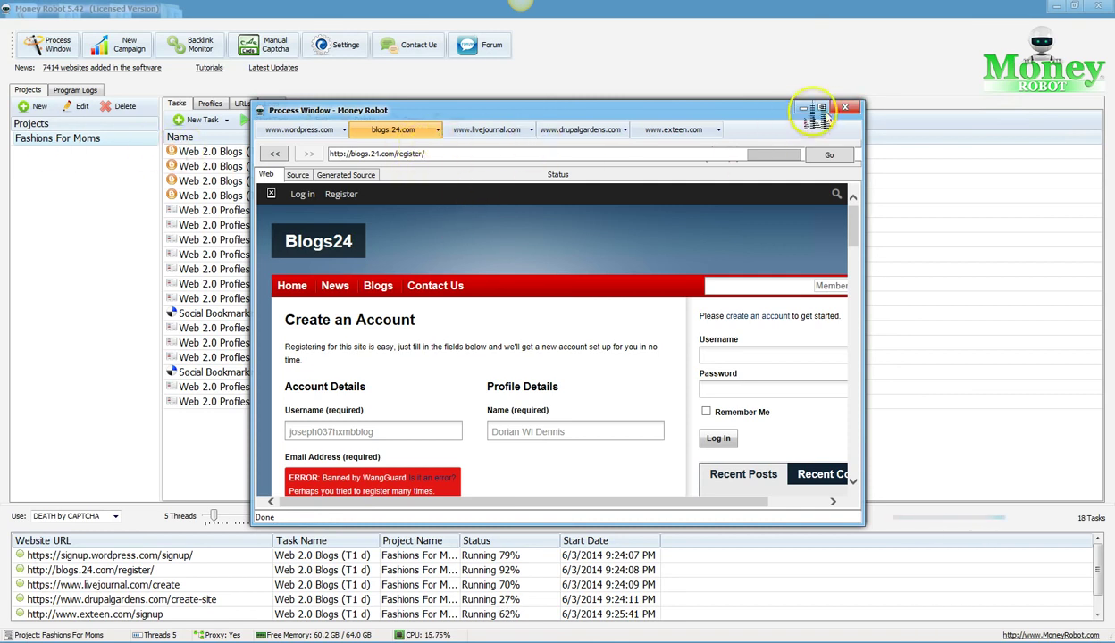
left_click(846, 107)
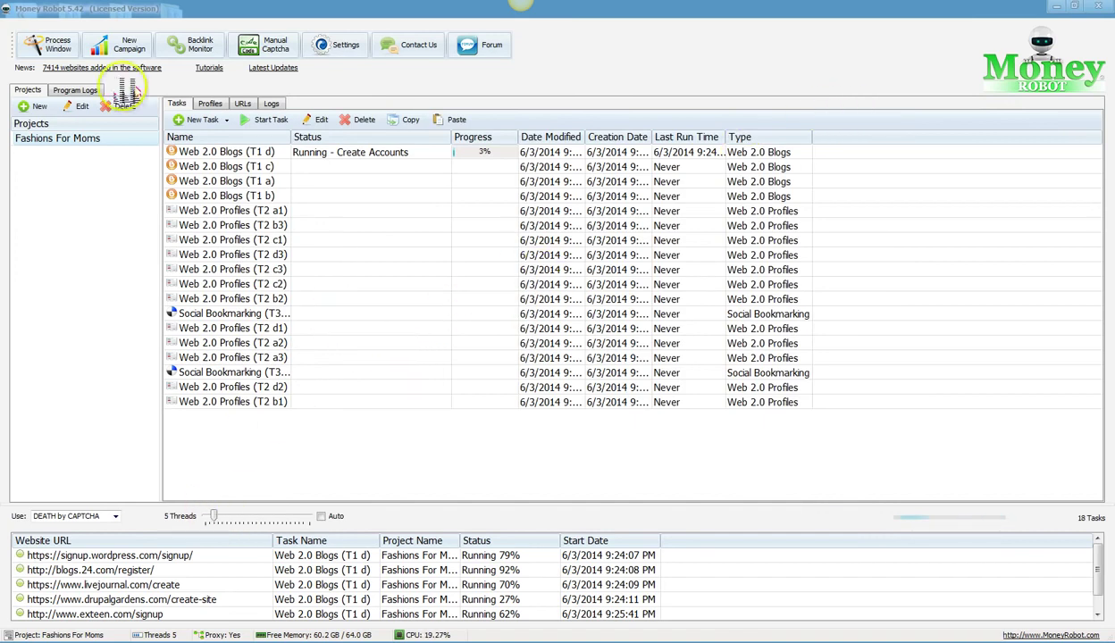
left_click(128, 49)
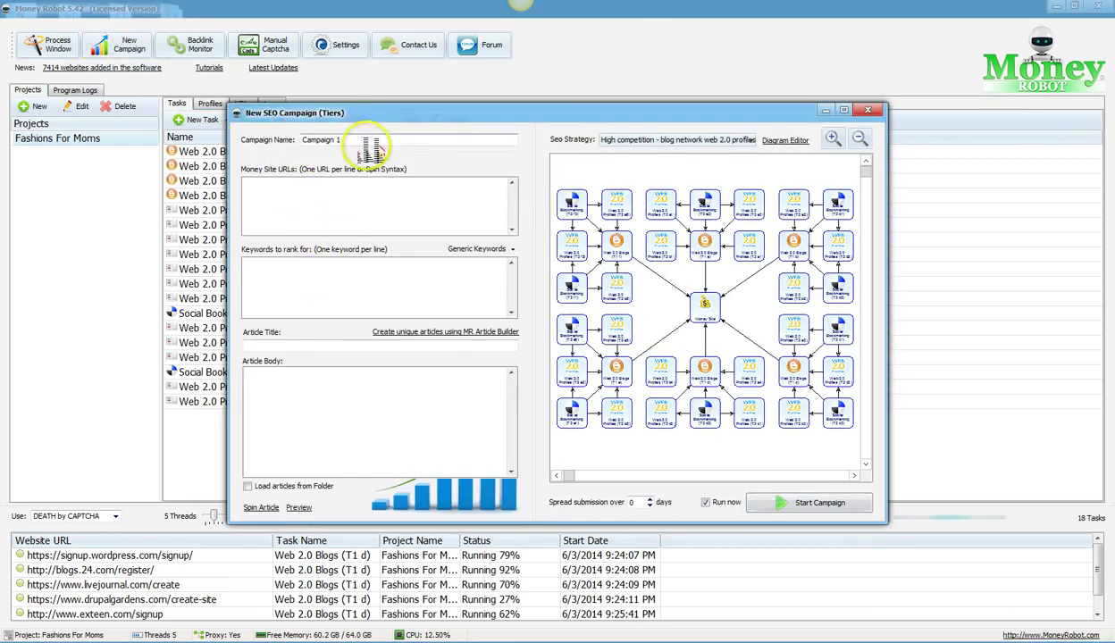
Step: Look over the Money Site URLs, generic keywords and Keywords fields, then review SEO strategies and open the diagram editor
left_click(298, 194)
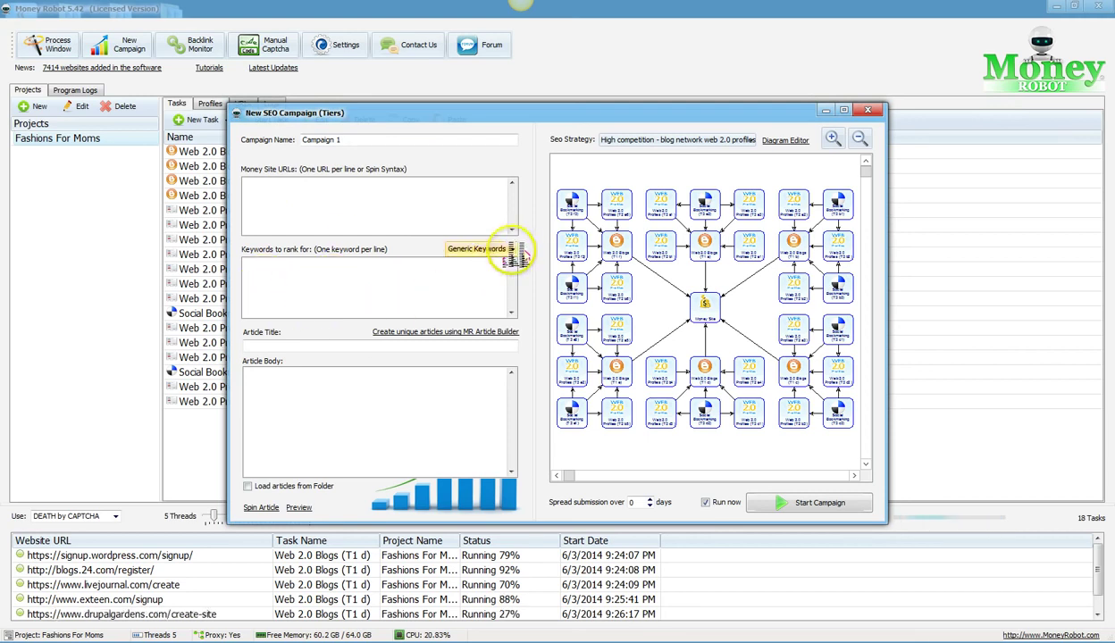
left_click(501, 250)
mouse_move(501, 287)
left_mouse_down()
mouse_move(501, 314)
mouse_move(501, 283)
left_mouse_up()
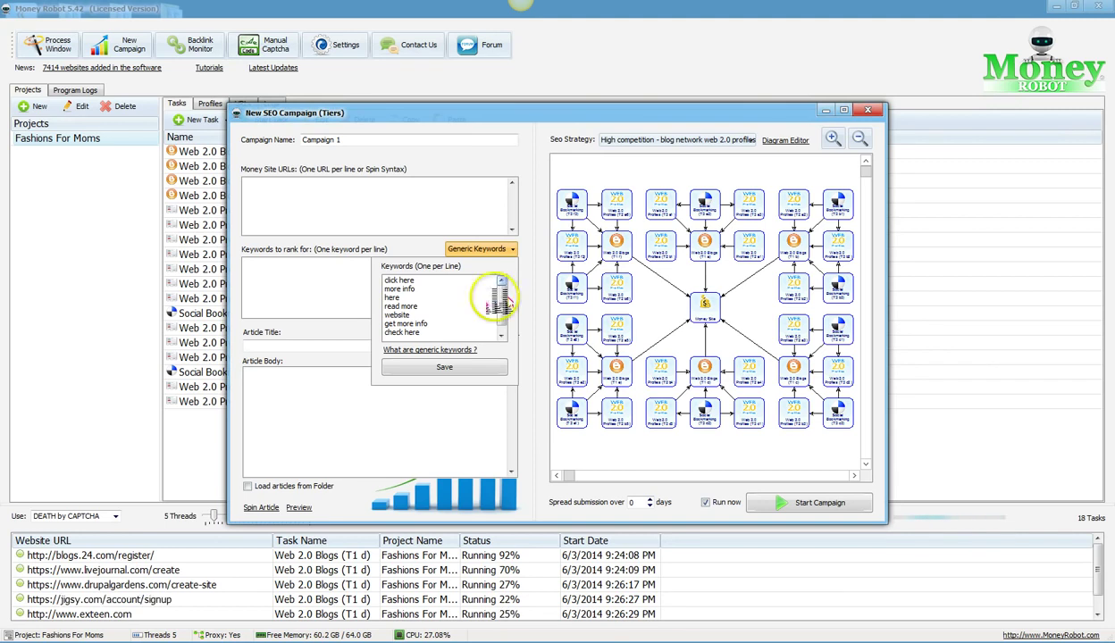
left_click(320, 289)
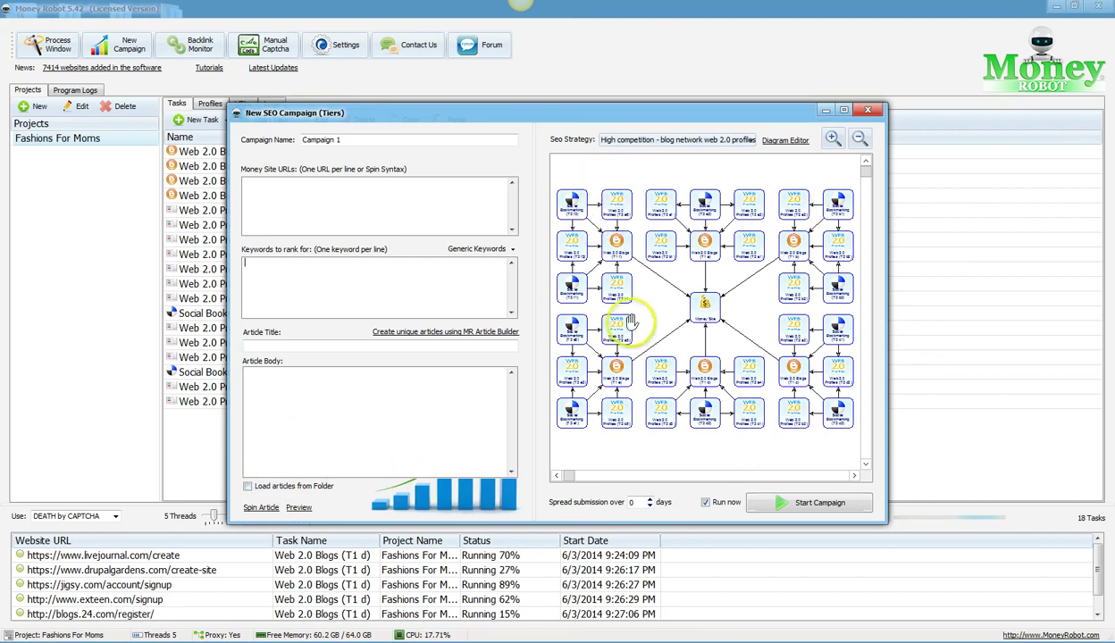
left_click(728, 143)
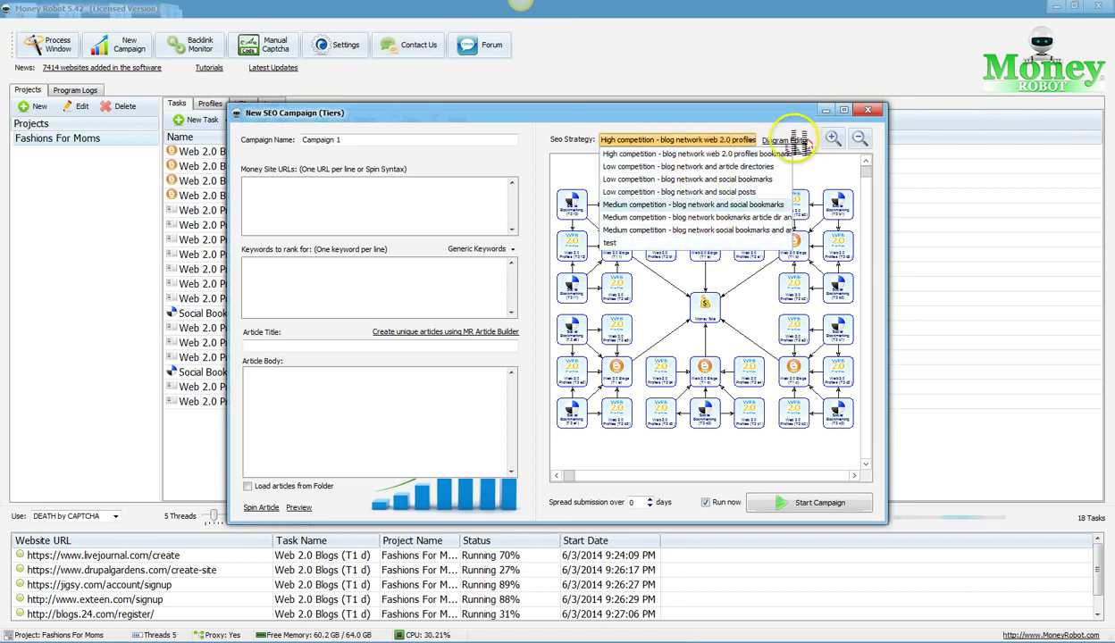
left_click(791, 141)
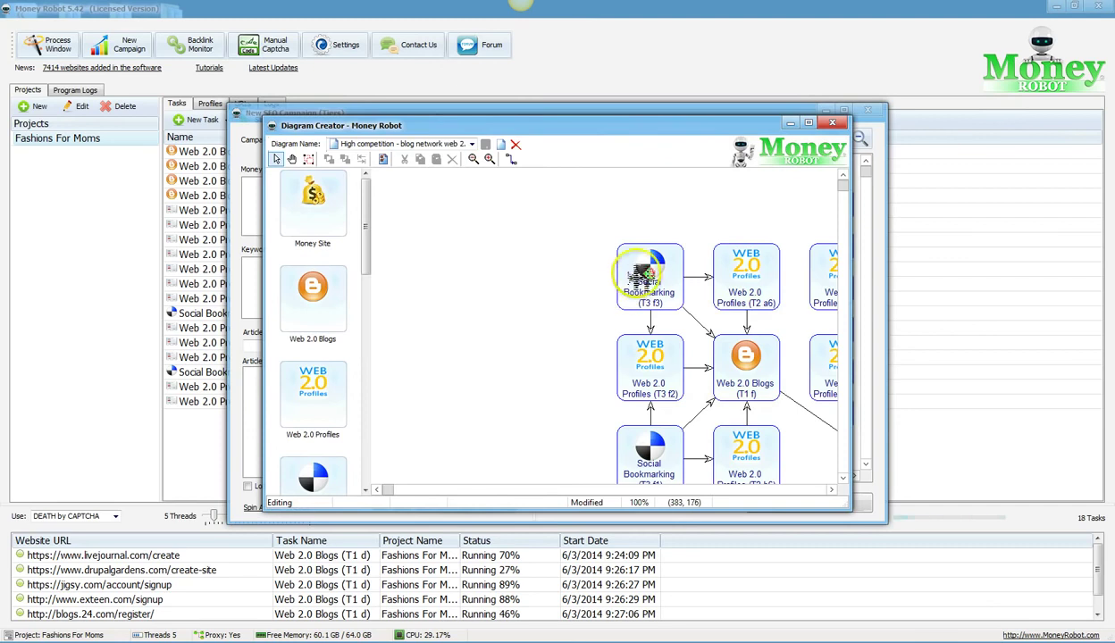
Step: Start a new blank diagram named test in the maximized Diagram Creator
left_click(809, 123)
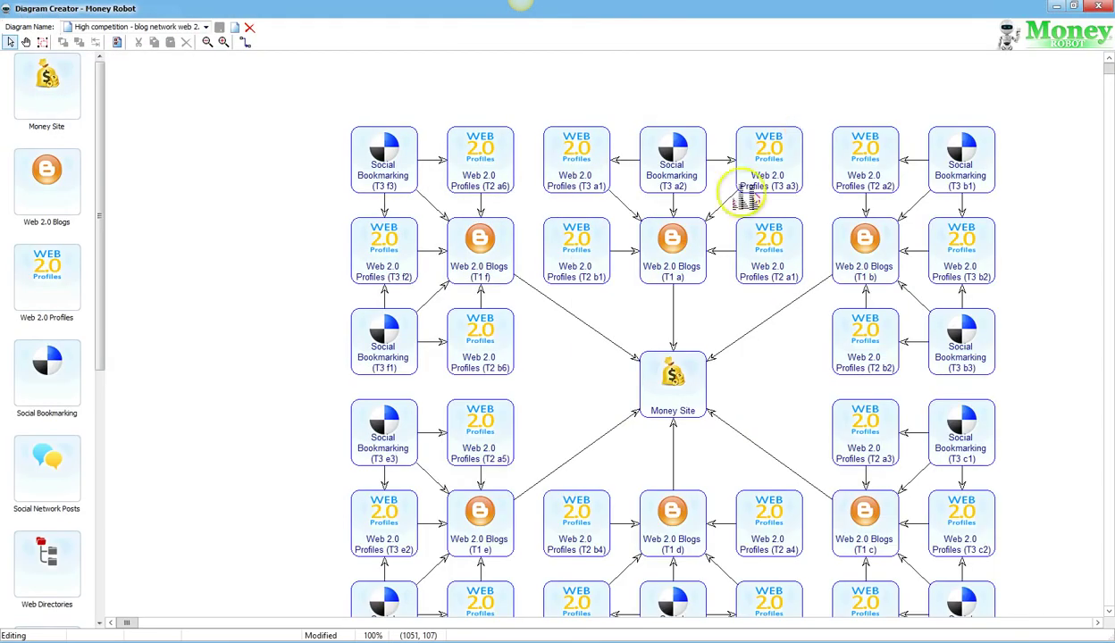
left_click(237, 33)
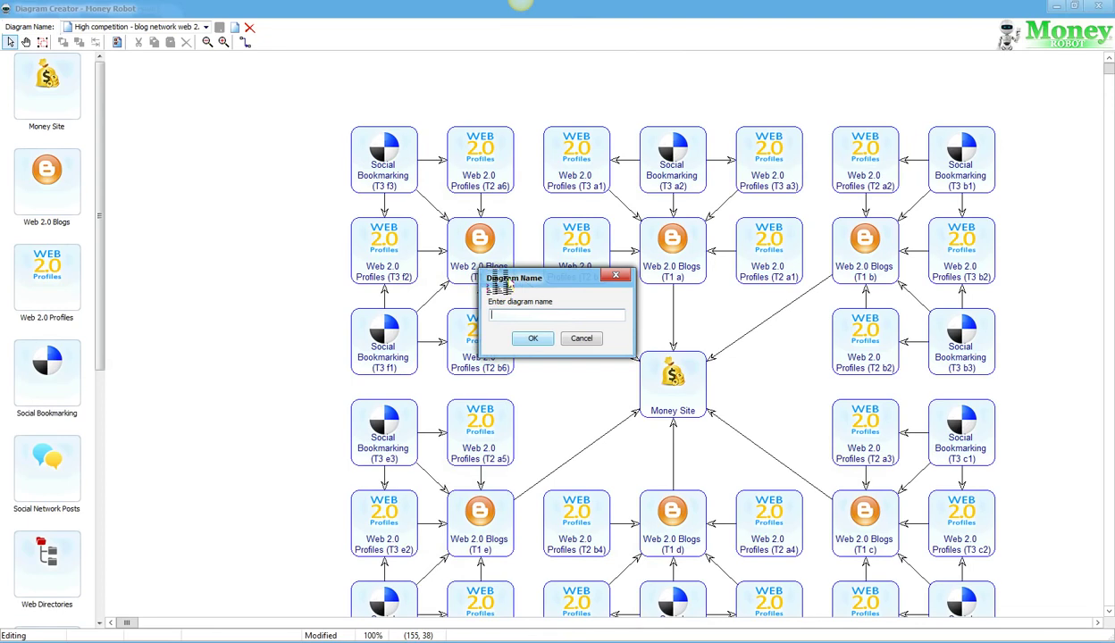
type("test")
key("Return")
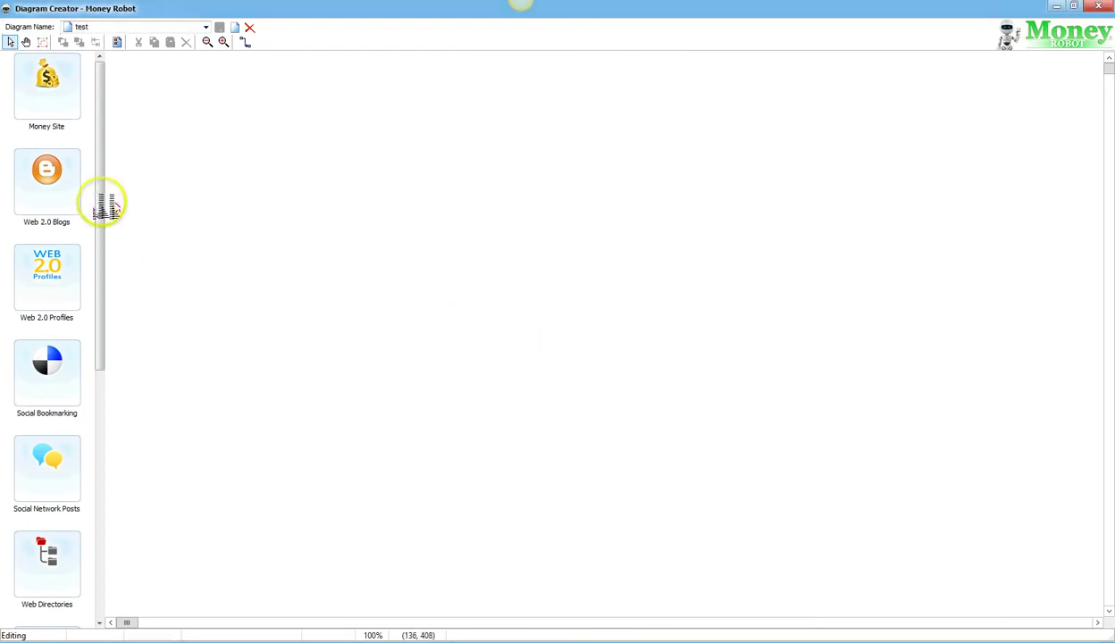
Step: Place Money Site, Web 2.0 Blogs, Web 2.0 Profiles and two Social Bookmarking nodes on the canvas
left_click_drag(52, 78, 574, 229)
left_click_drag(67, 187, 728, 231)
left_click_drag(38, 282, 602, 359)
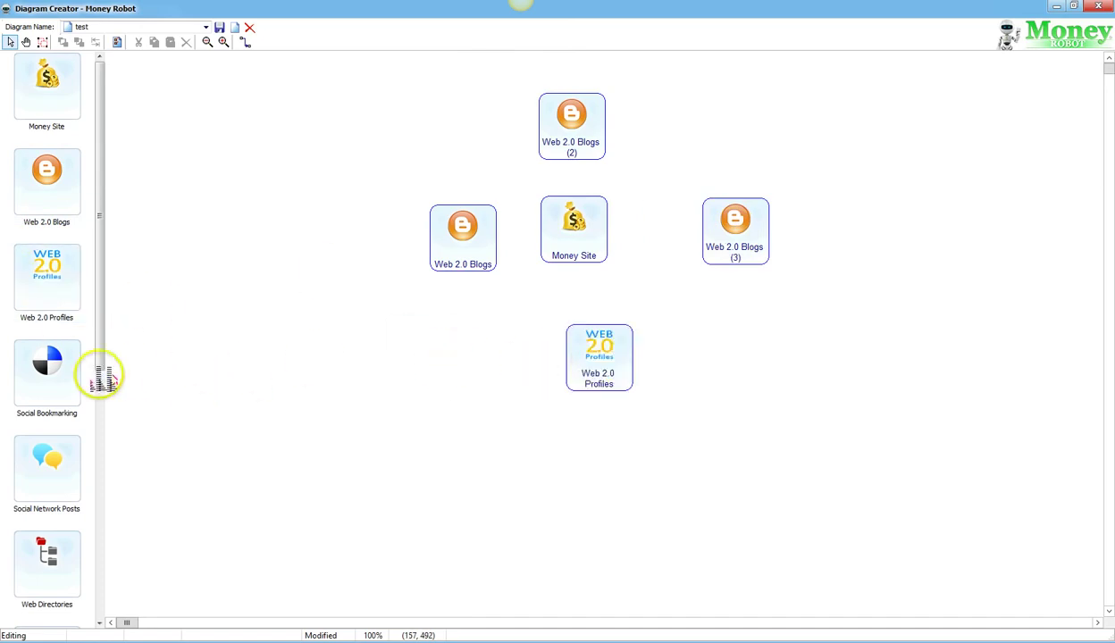
left_click_drag(53, 372, 351, 297)
left_click_drag(71, 393, 626, 470)
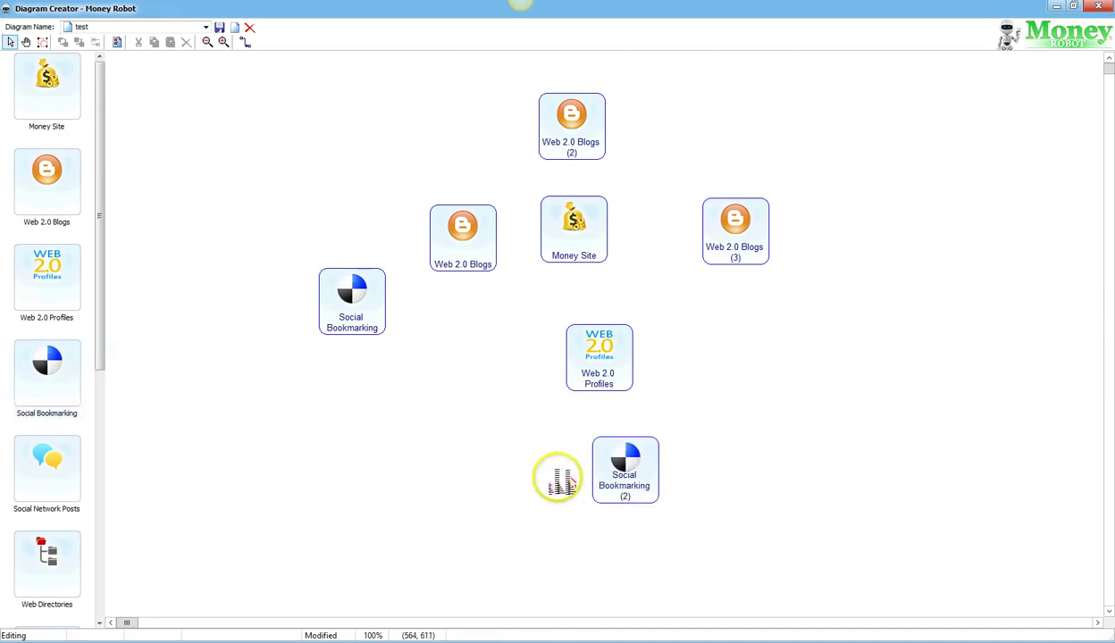
Step: Arrange the blog nodes around Money Site, with Profiles and both bookmarking nodes grouped below
left_click_drag(349, 297, 514, 496)
left_click_drag(447, 229, 281, 205)
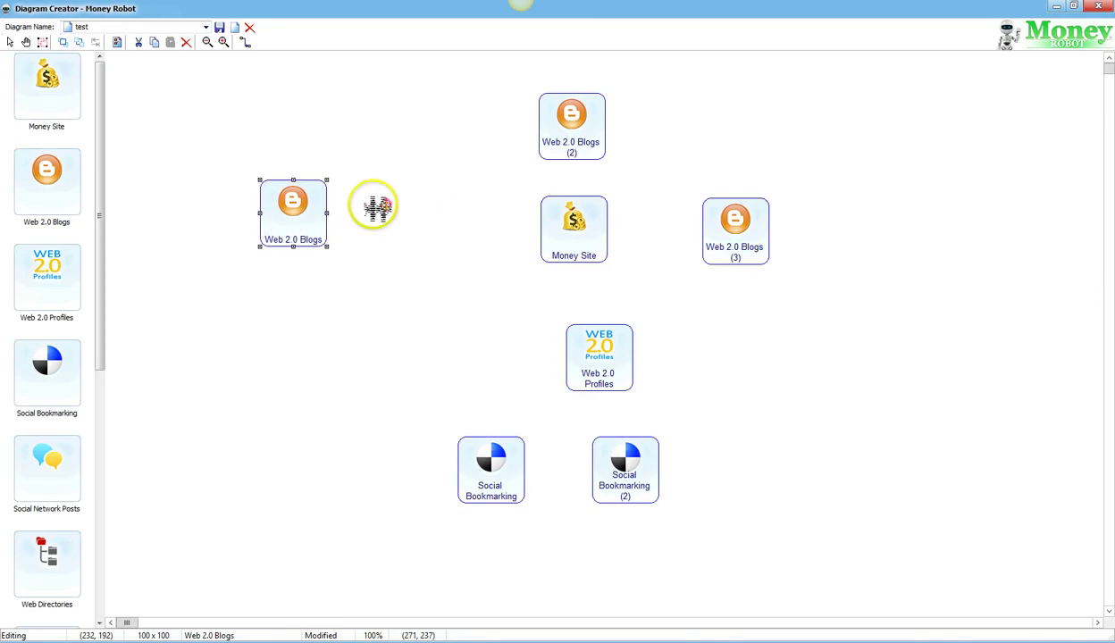
left_click_drag(548, 137, 373, 143)
left_click_drag(573, 231, 381, 229)
left_click_drag(690, 243, 435, 230)
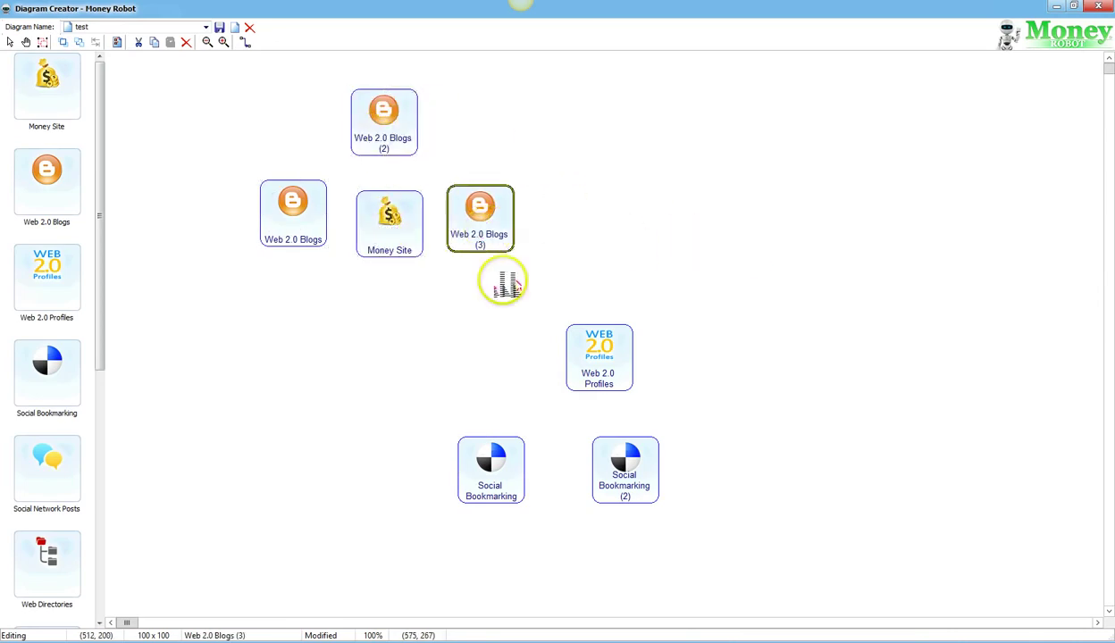
left_click_drag(497, 456, 332, 284)
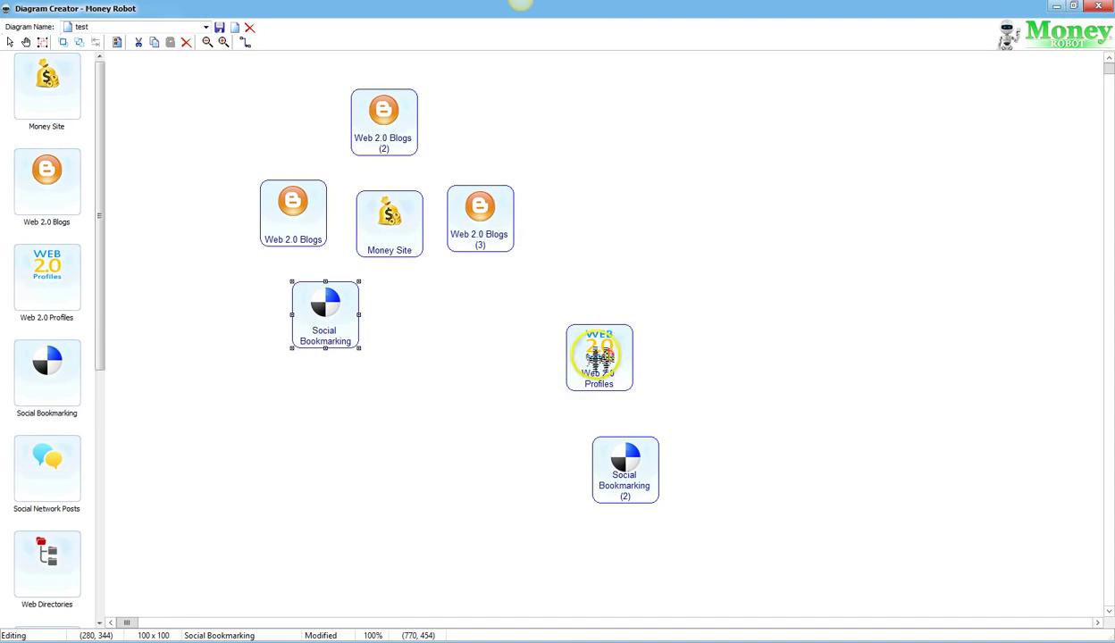
left_click_drag(598, 356, 323, 390)
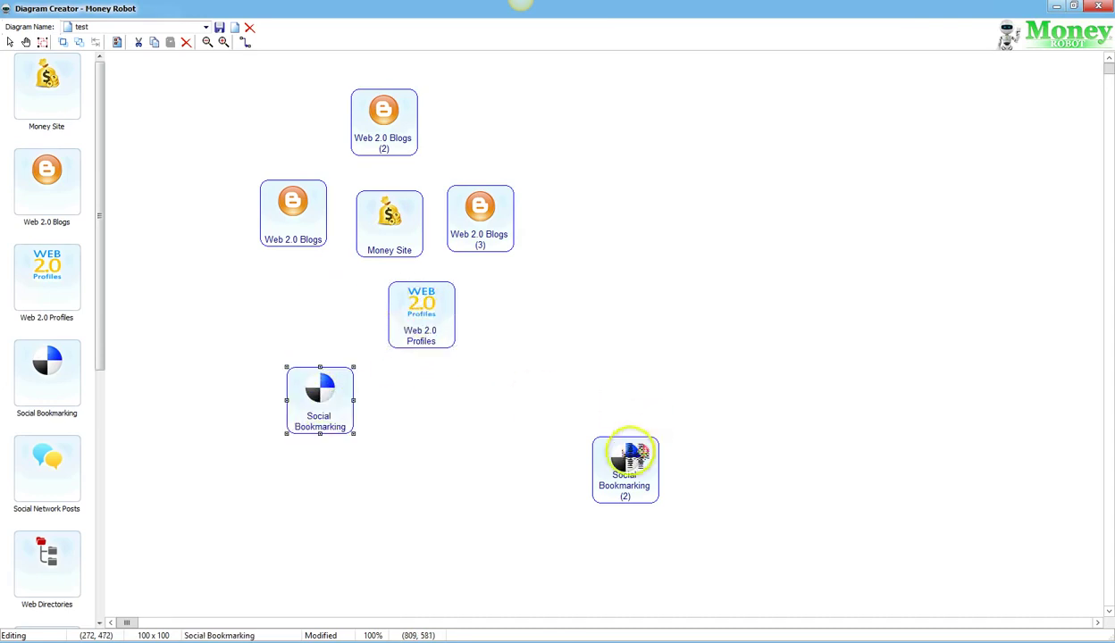
left_click_drag(627, 456, 476, 370)
left_click_drag(368, 219, 374, 215)
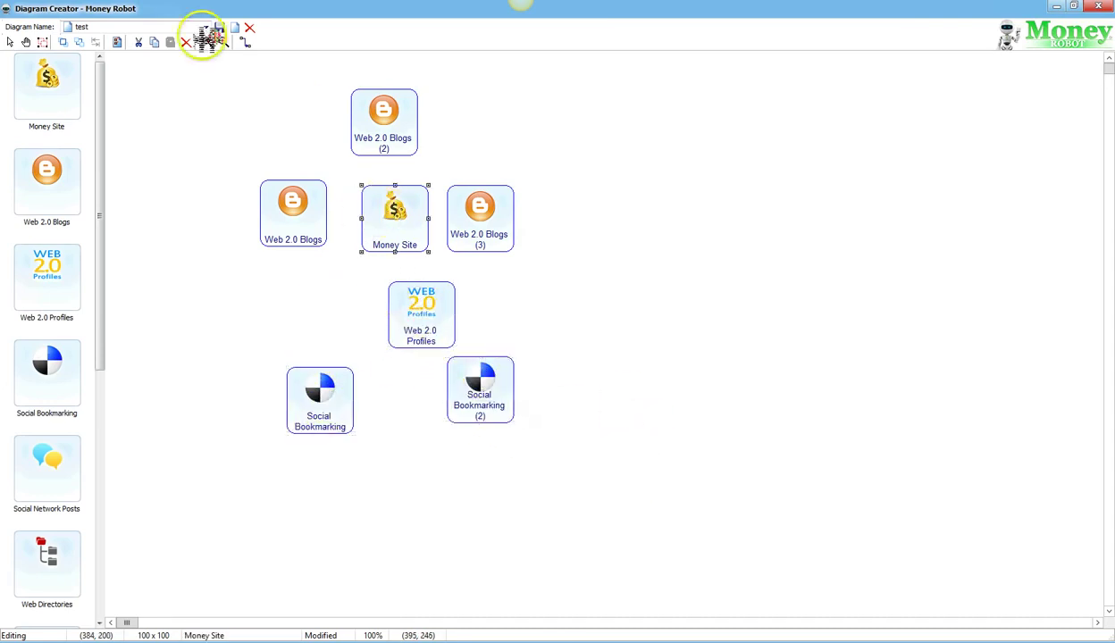
Step: Link the three Web 2.0 Blogs nodes and Web 2.0 Profiles into Money Site
left_click(246, 42)
left_click_drag(375, 121, 382, 162)
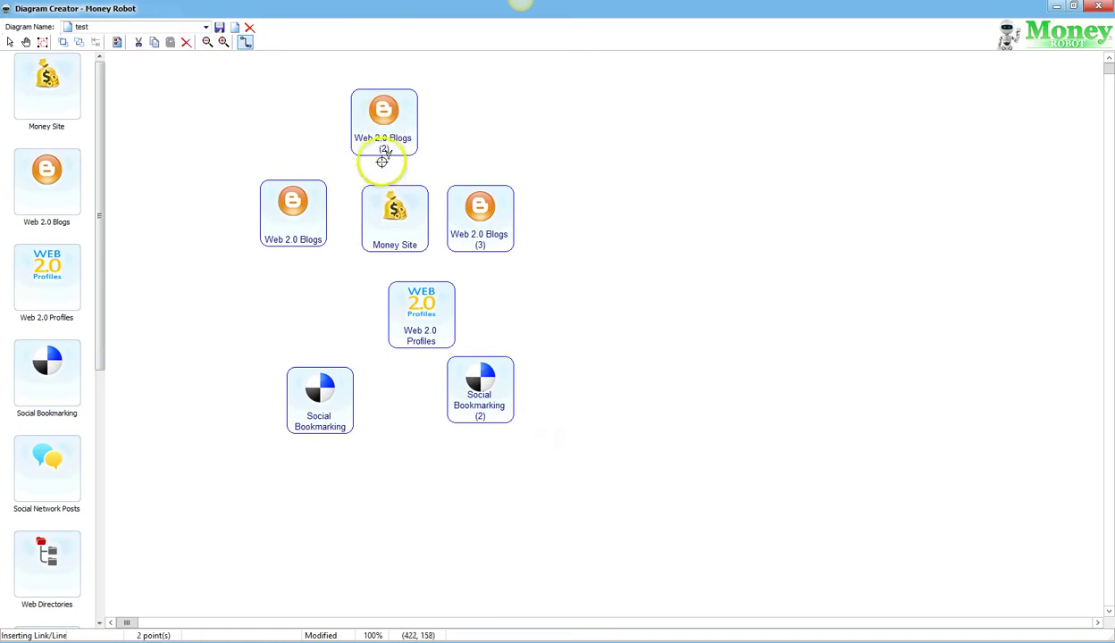
left_click_drag(384, 219, 386, 218)
left_click(245, 42)
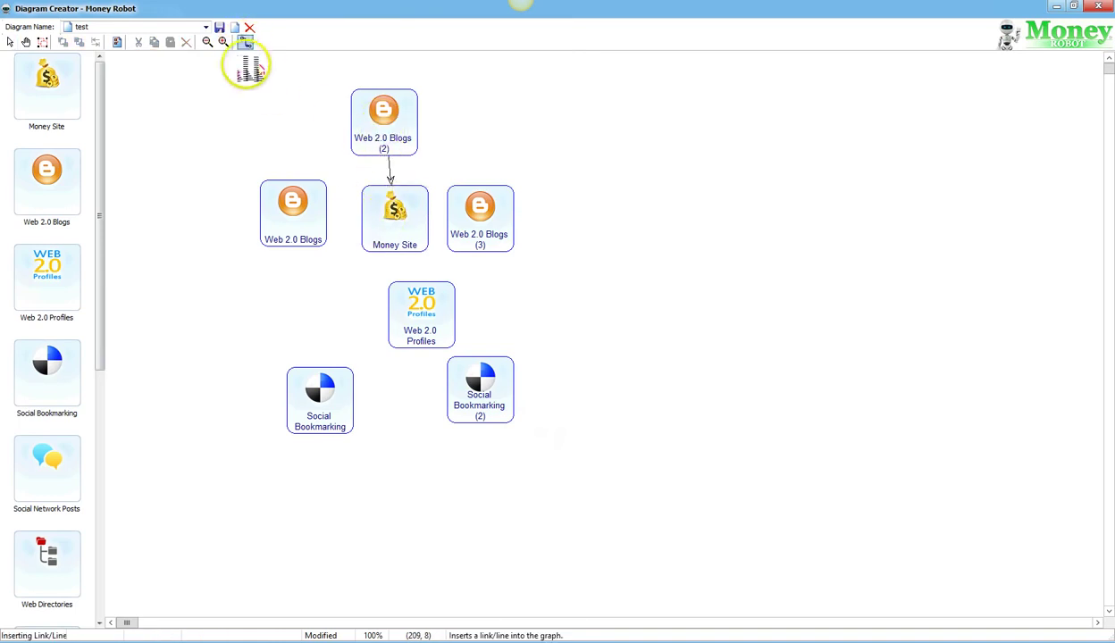
left_click_drag(286, 212, 396, 214)
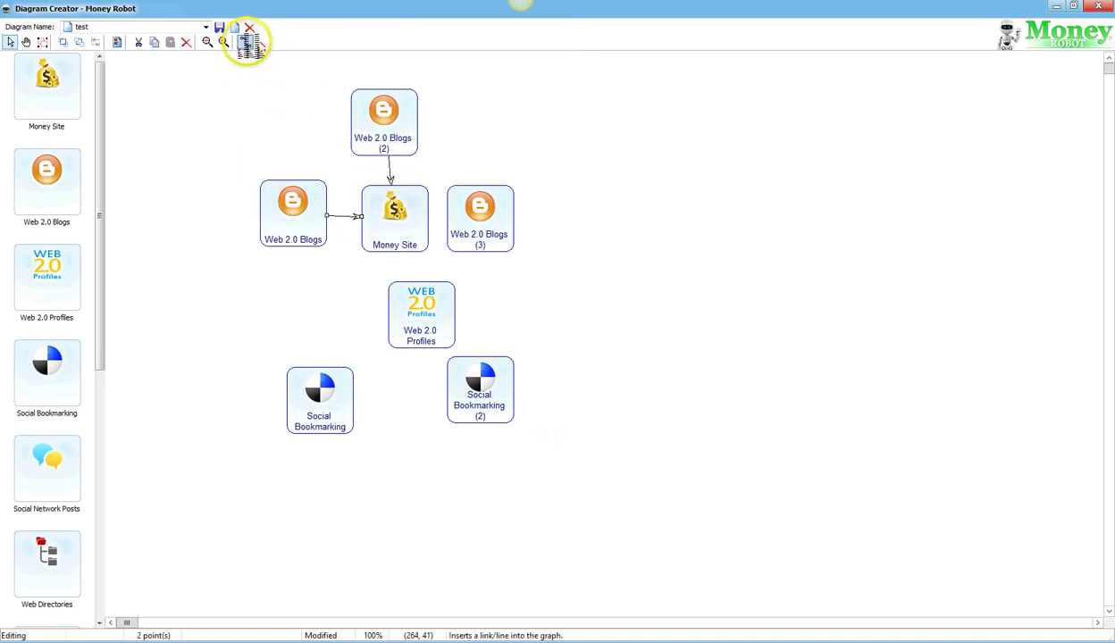
left_click(245, 42)
left_click_drag(411, 295, 390, 219)
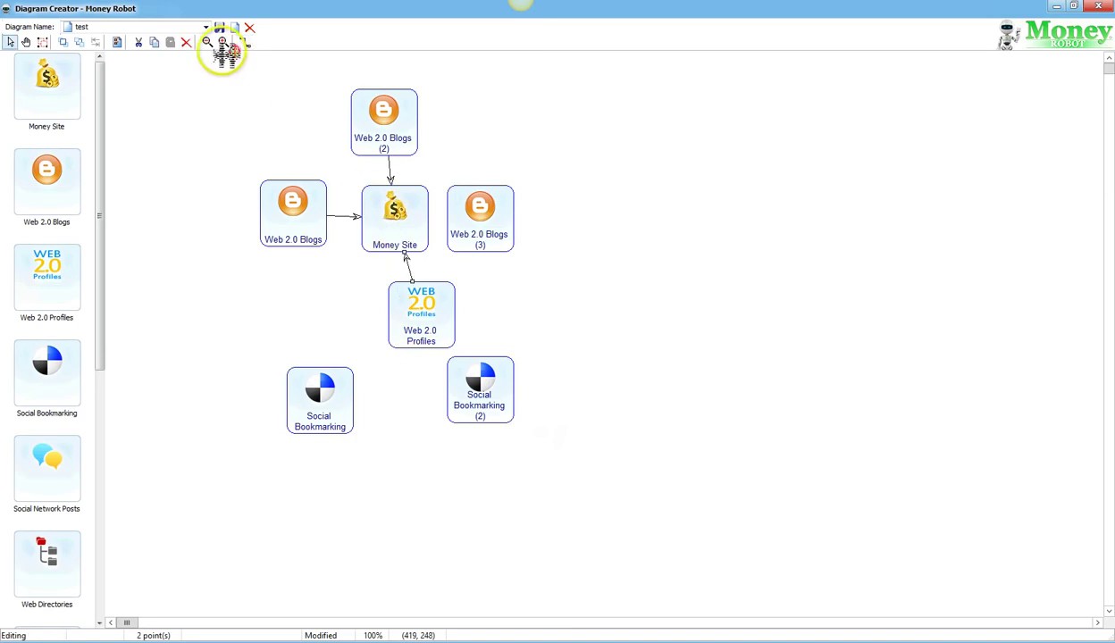
left_click_drag(480, 226, 399, 219)
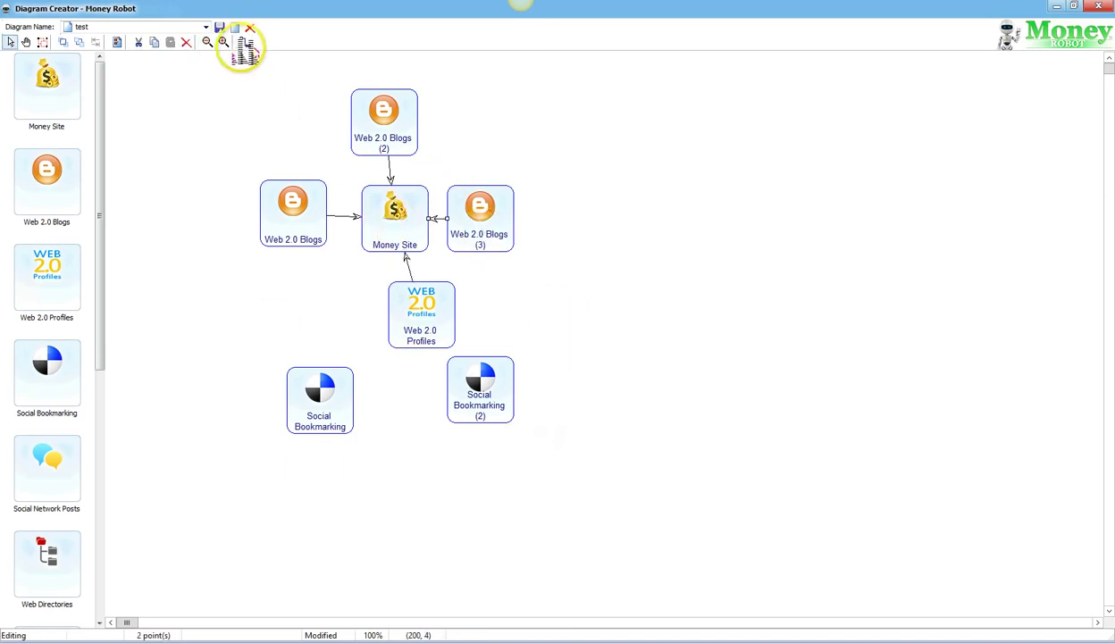
Step: Link both Social Bookmarking nodes into Web 2.0 Profiles
left_click(246, 42)
left_click_drag(310, 409, 335, 387)
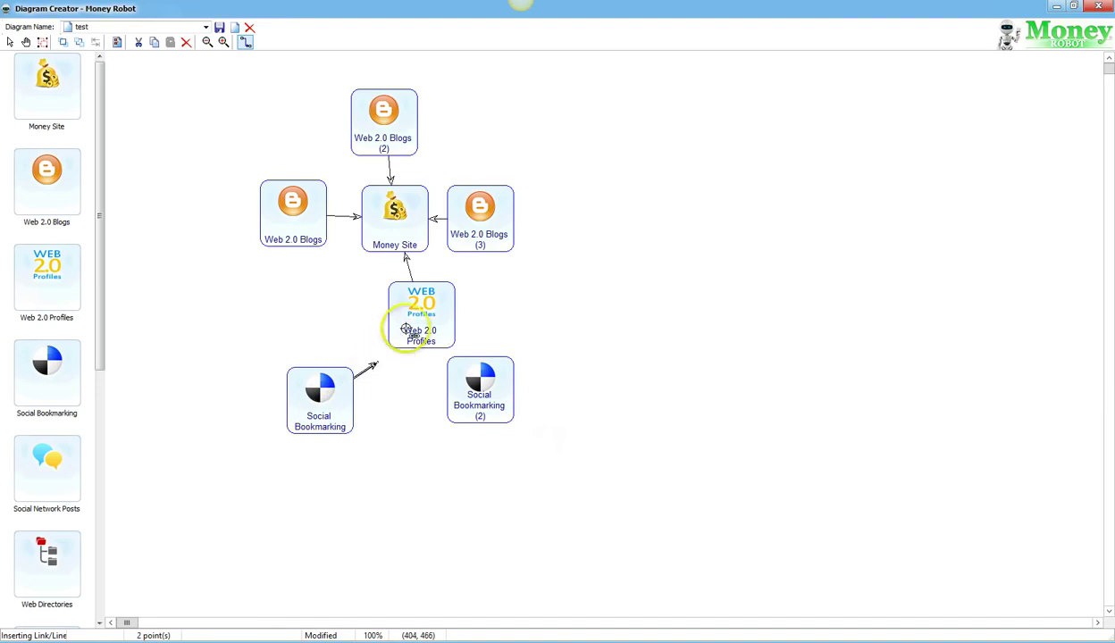
left_click_drag(420, 310, 420, 310)
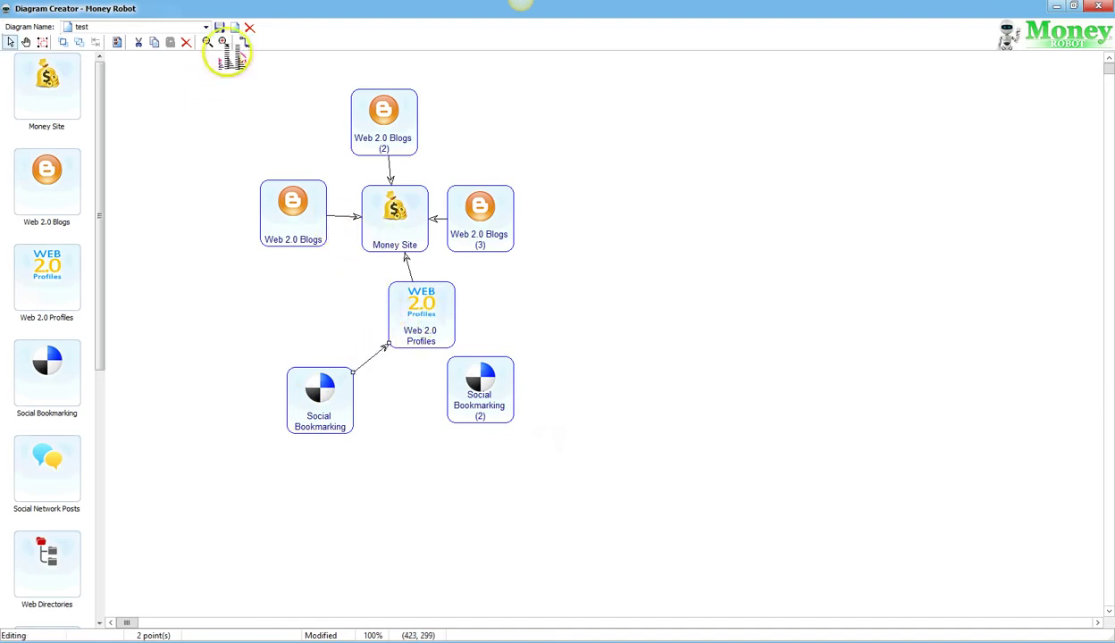
left_click(246, 42)
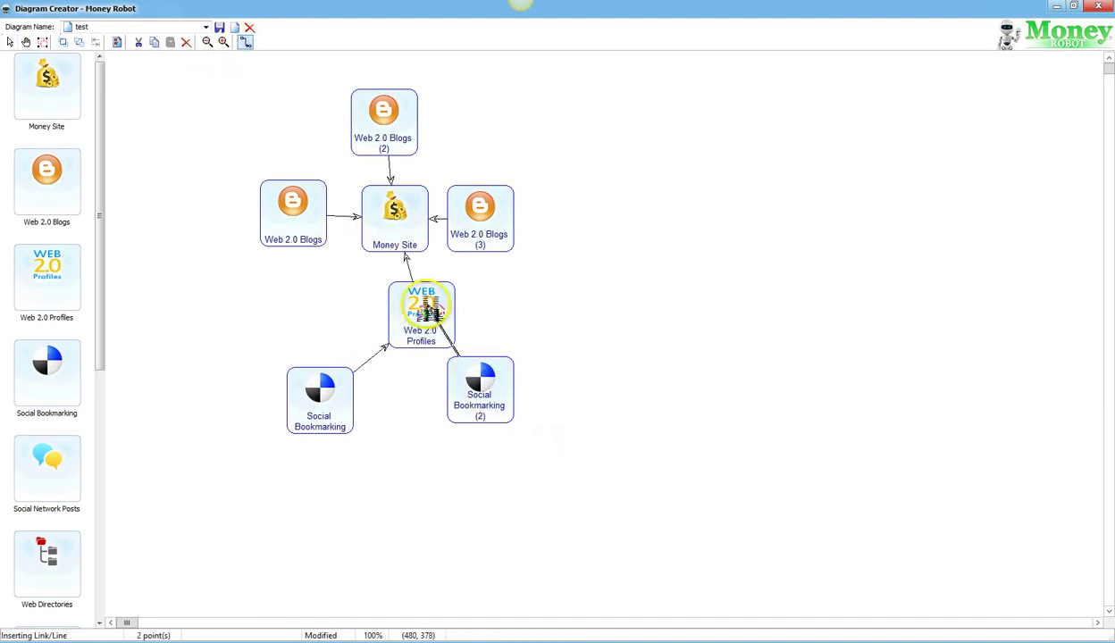
left_click(426, 308)
Step: Tidy the layout, centring blogs and Profiles on Money Site and aligning the two bookmarking nodes
left_click_drag(481, 404, 502, 415)
left_click(293, 393)
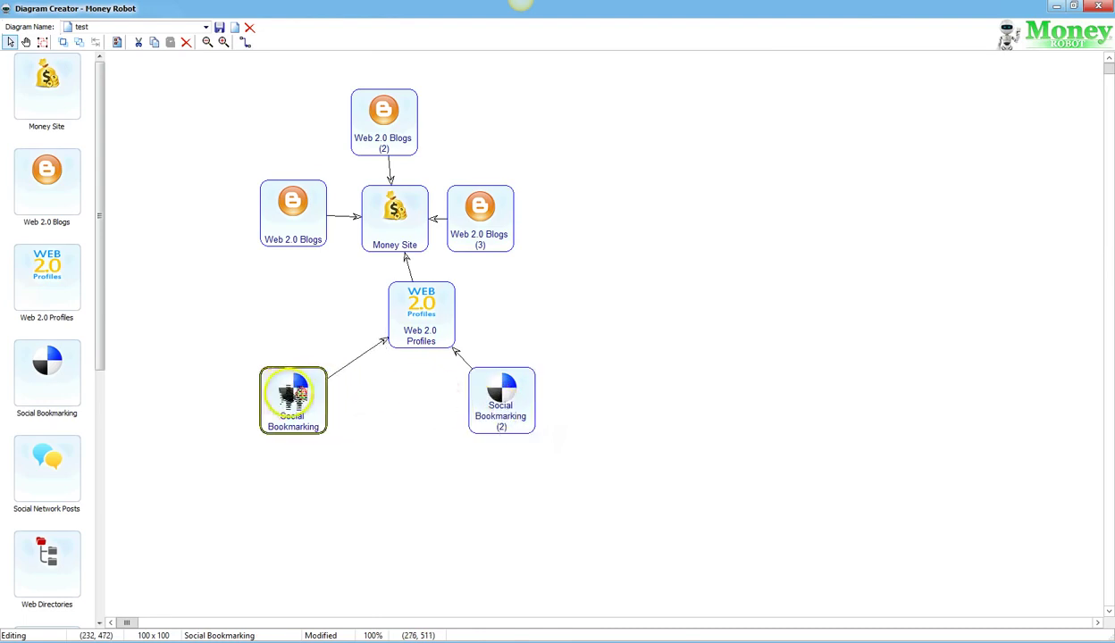
left_click_drag(398, 319, 369, 319)
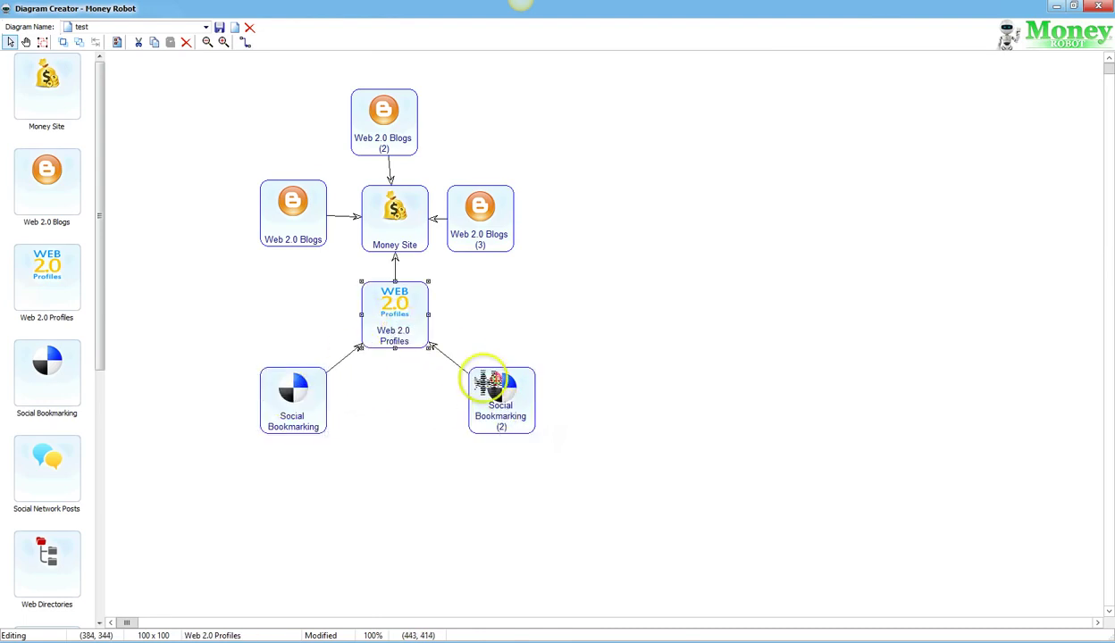
left_click_drag(487, 383, 471, 378)
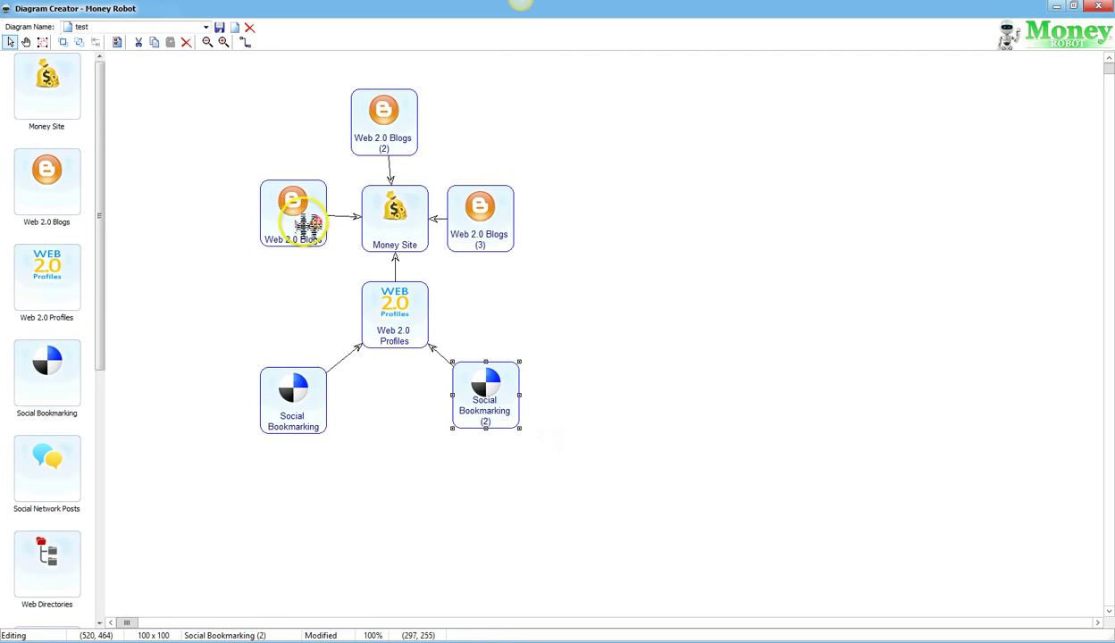
left_click_drag(308, 224, 294, 229)
left_click_drag(385, 136, 396, 139)
left_click(683, 351)
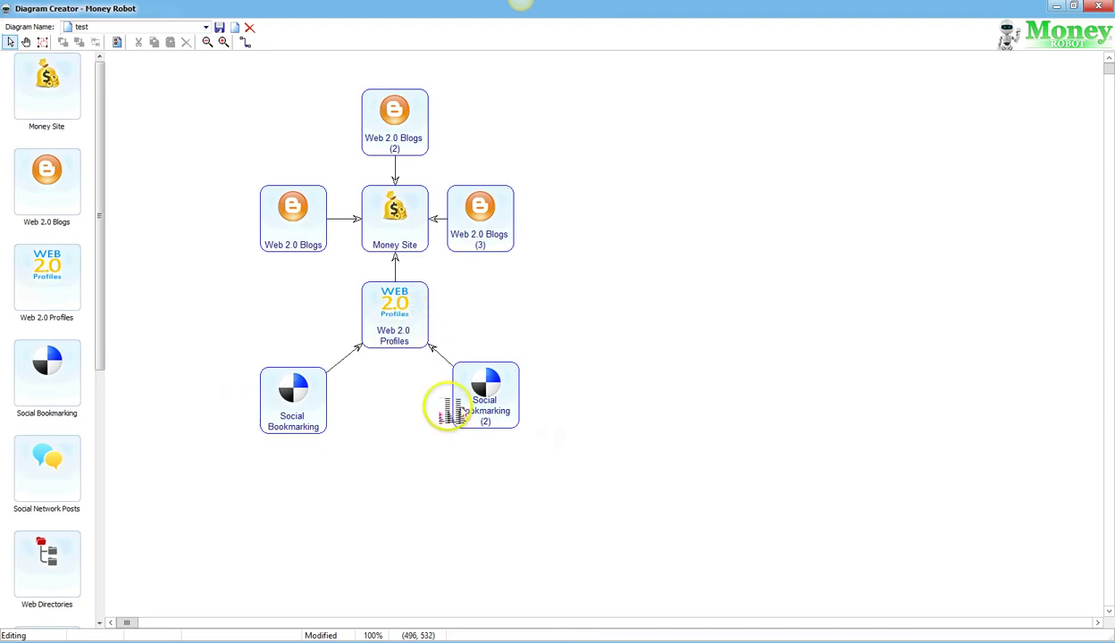
left_click(485, 401)
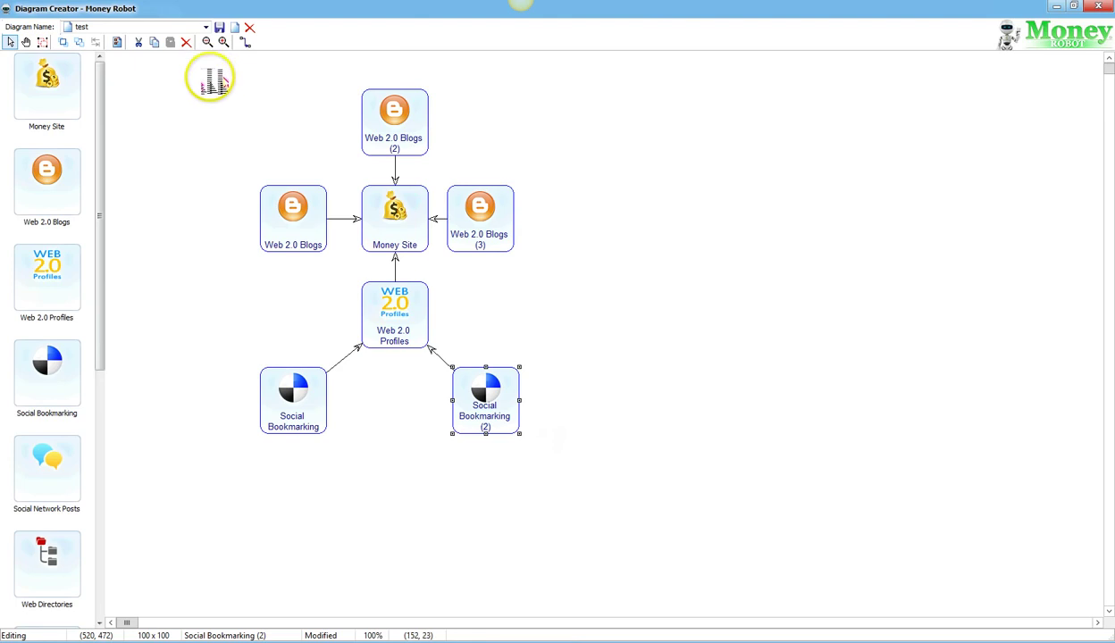
Step: Move Money Site out to the right and select every other node of the cluster
left_click_drag(205, 64, 208, 120)
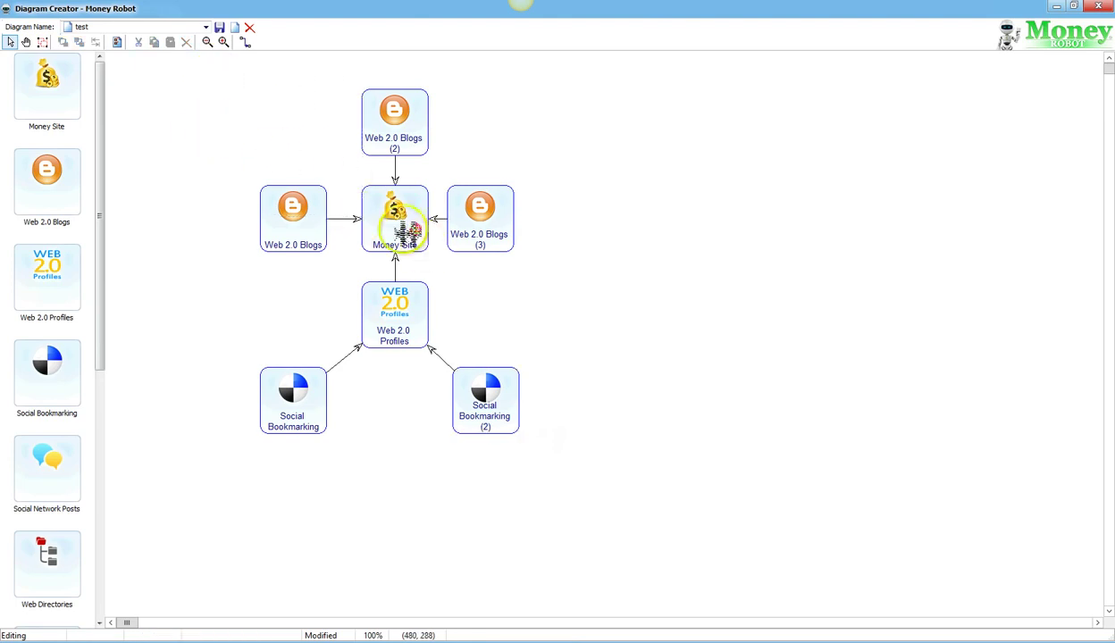
left_click_drag(406, 234, 704, 370)
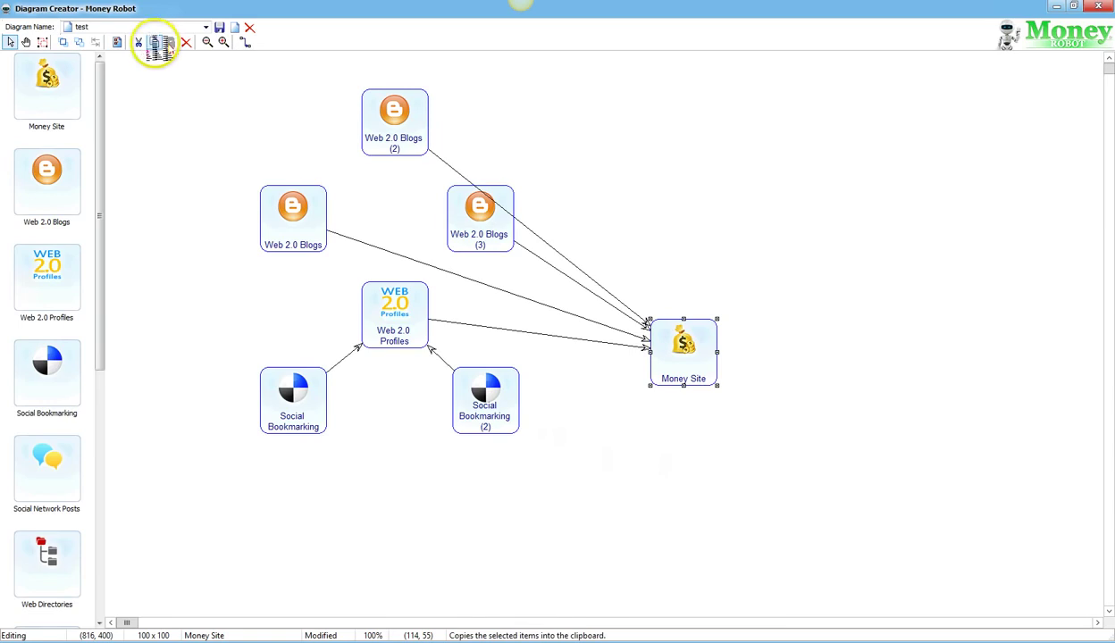
left_click_drag(192, 67, 552, 457)
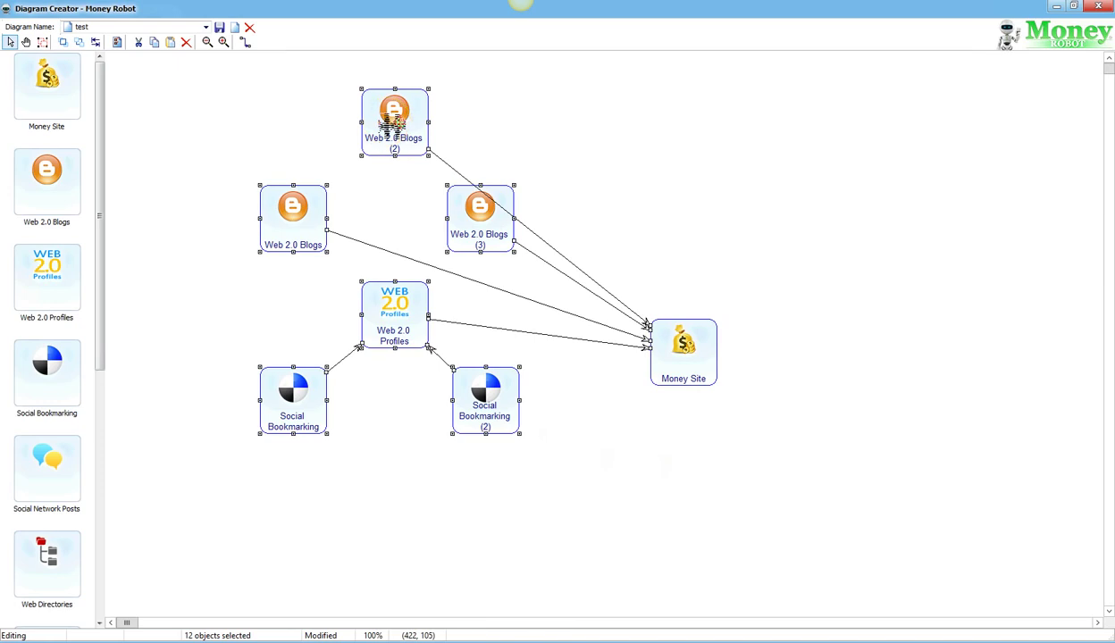
Step: Place copies of the cluster around Money Site, zooming out to 60%, for five clusters in all
left_click_drag(394, 125, 935, 106)
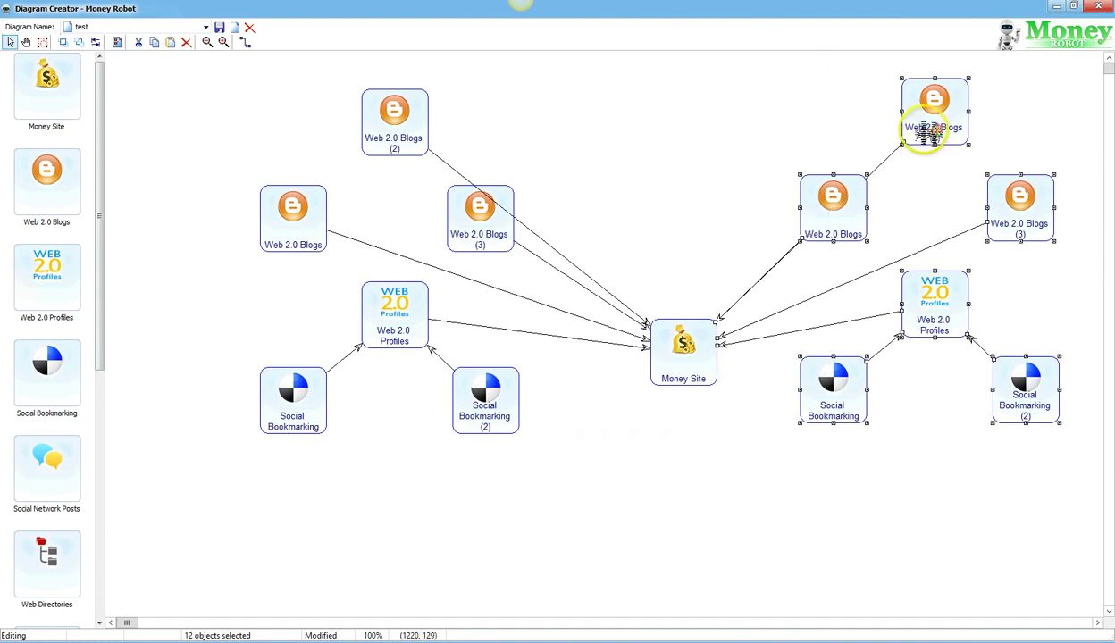
left_click_drag(929, 129, 687, 454)
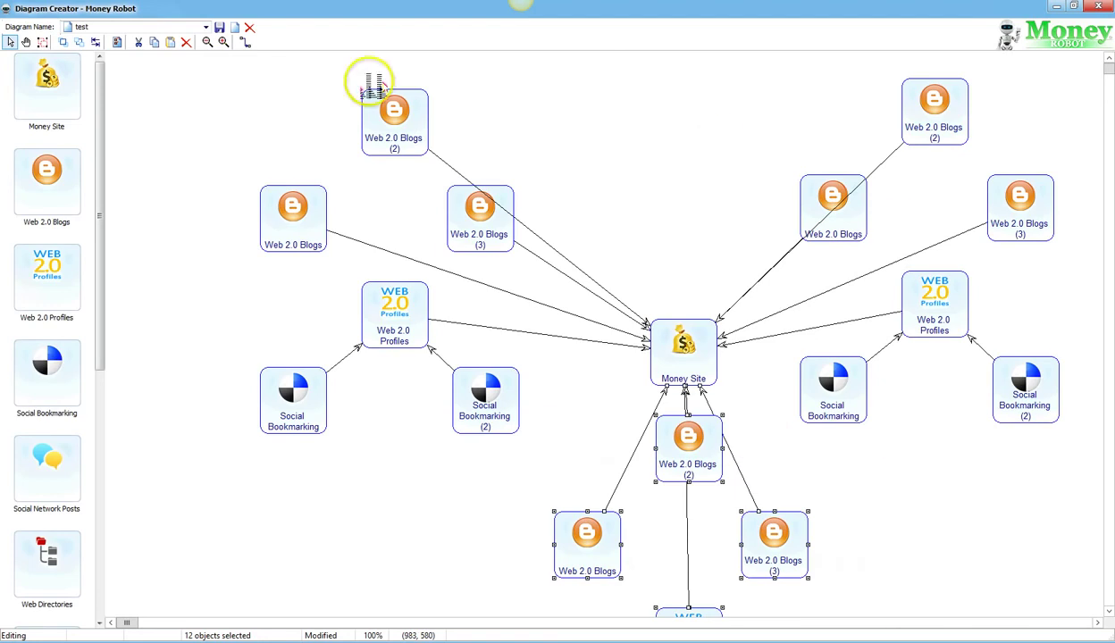
left_click(211, 44)
left_click(211, 44)
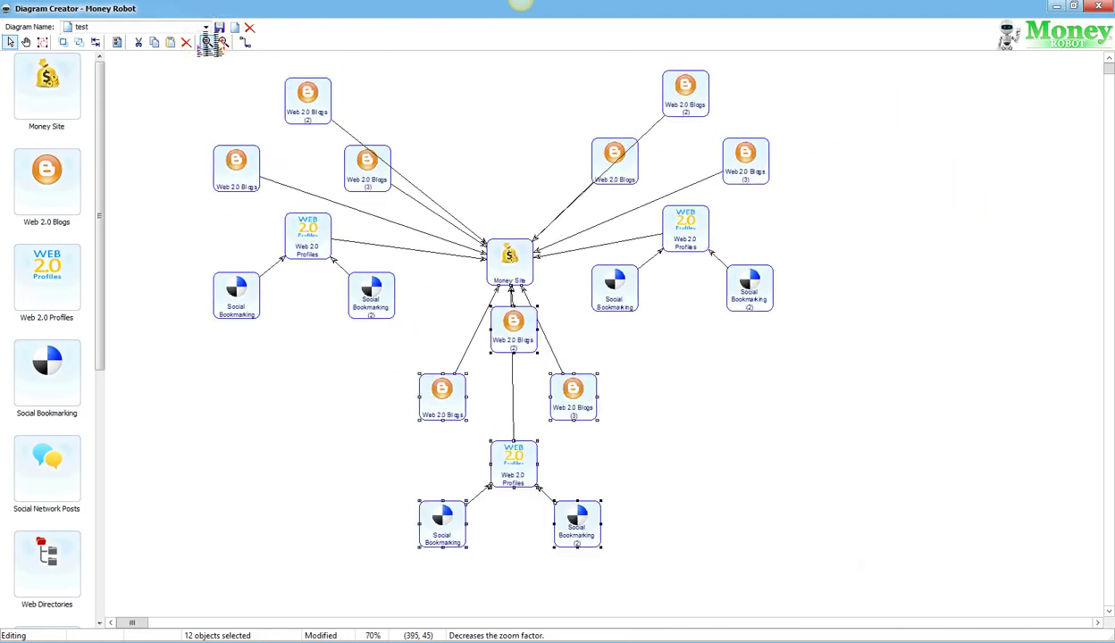
left_click(212, 45)
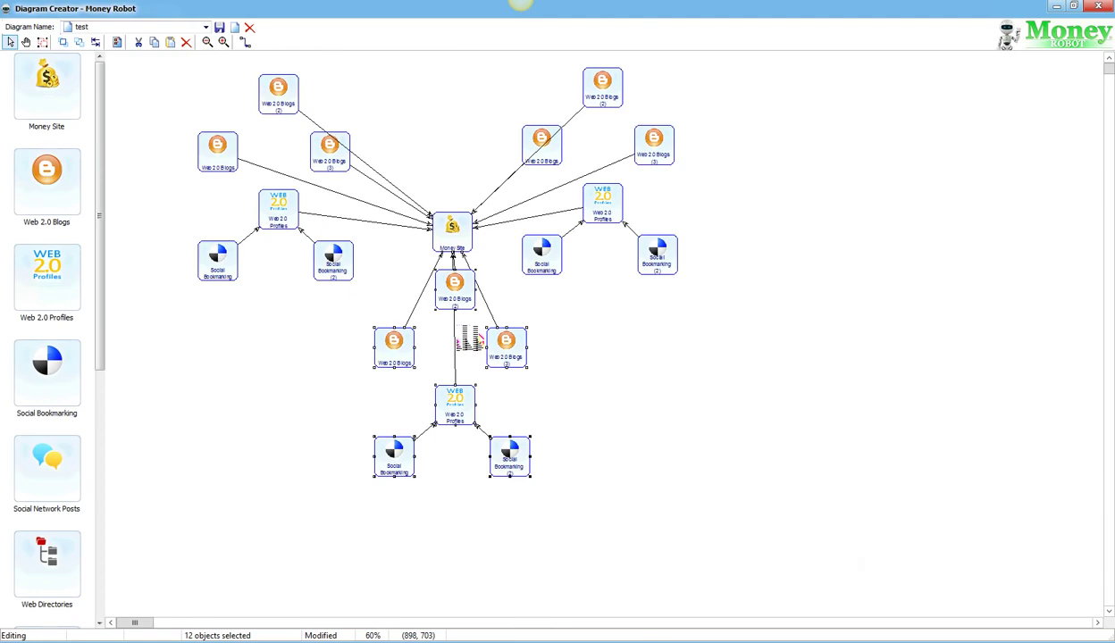
mouse_move(465, 304)
left_mouse_down()
mouse_move(699, 331)
mouse_move(808, 117)
left_mouse_up()
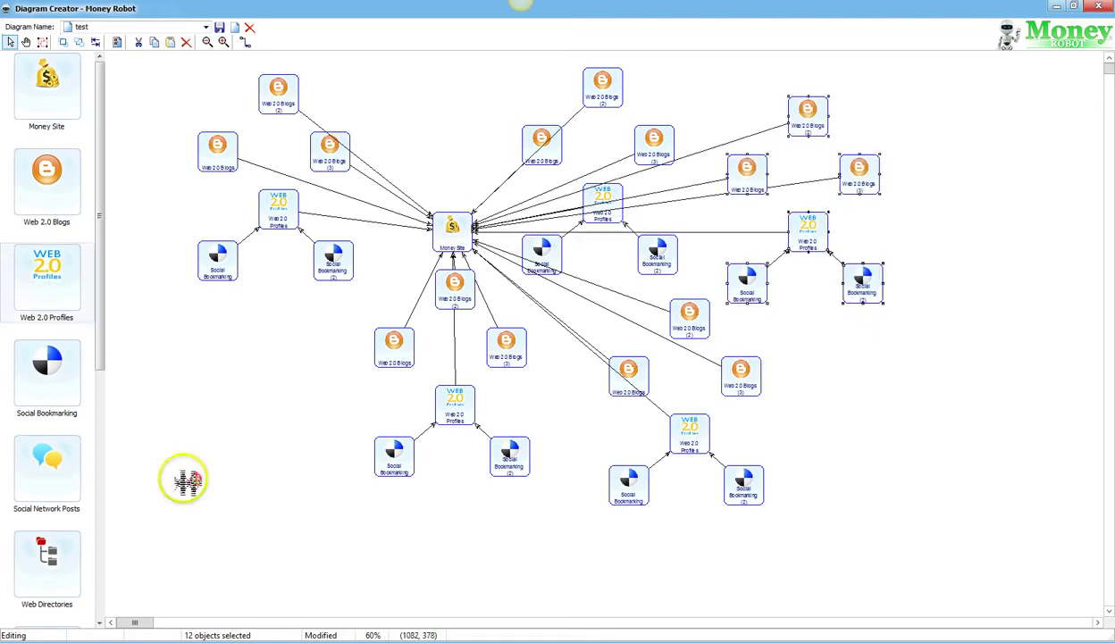
left_click_drag(101, 306, 99, 575)
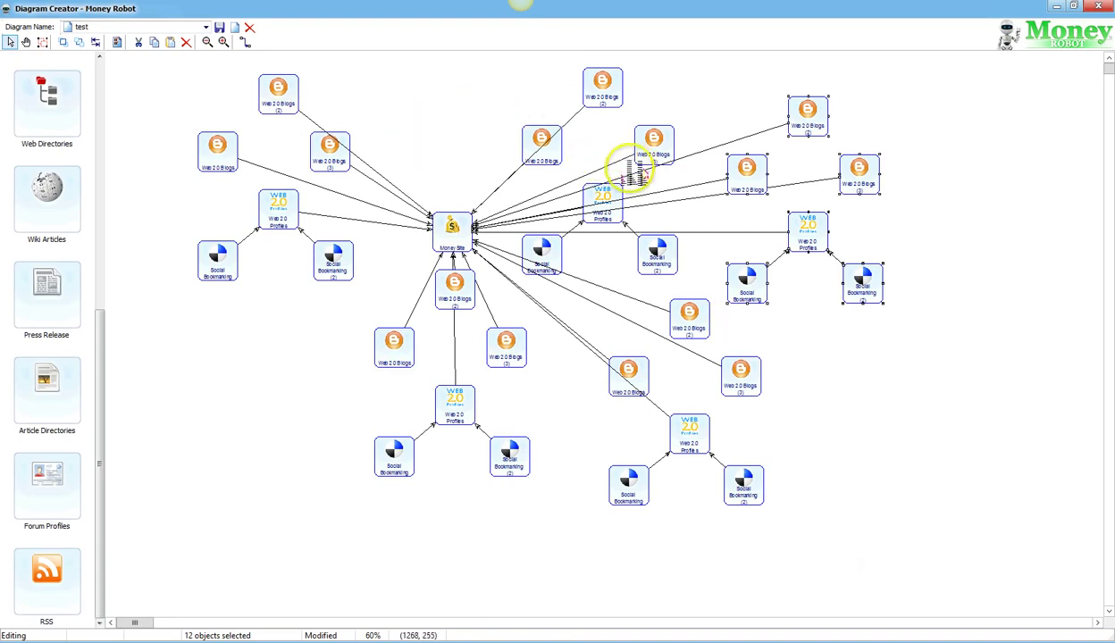
left_click_drag(490, 134, 411, 187)
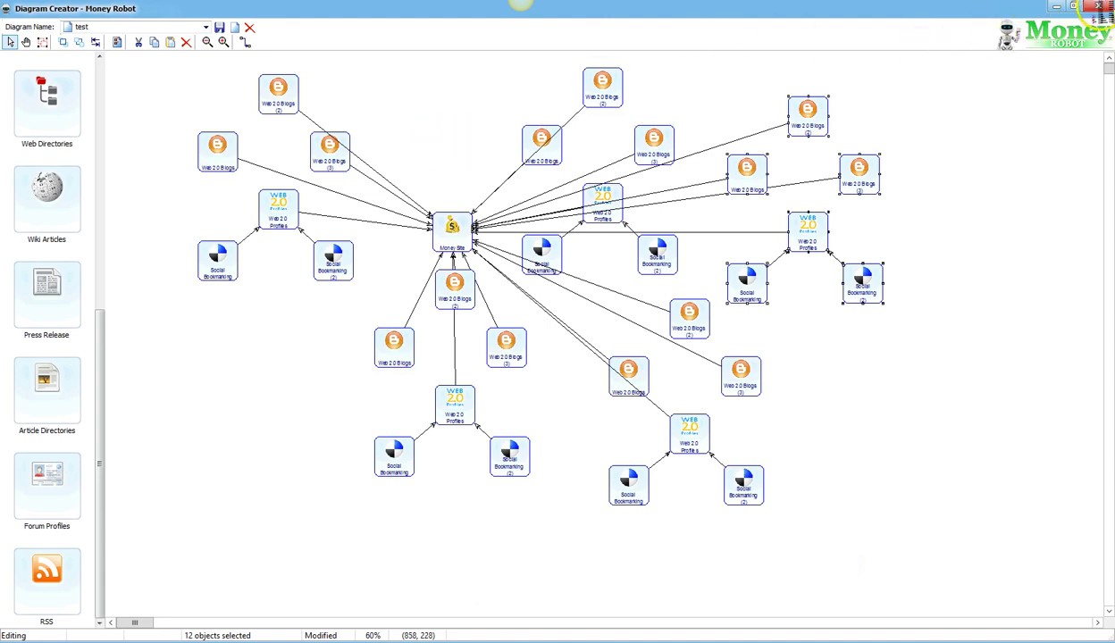
left_click(1096, 6)
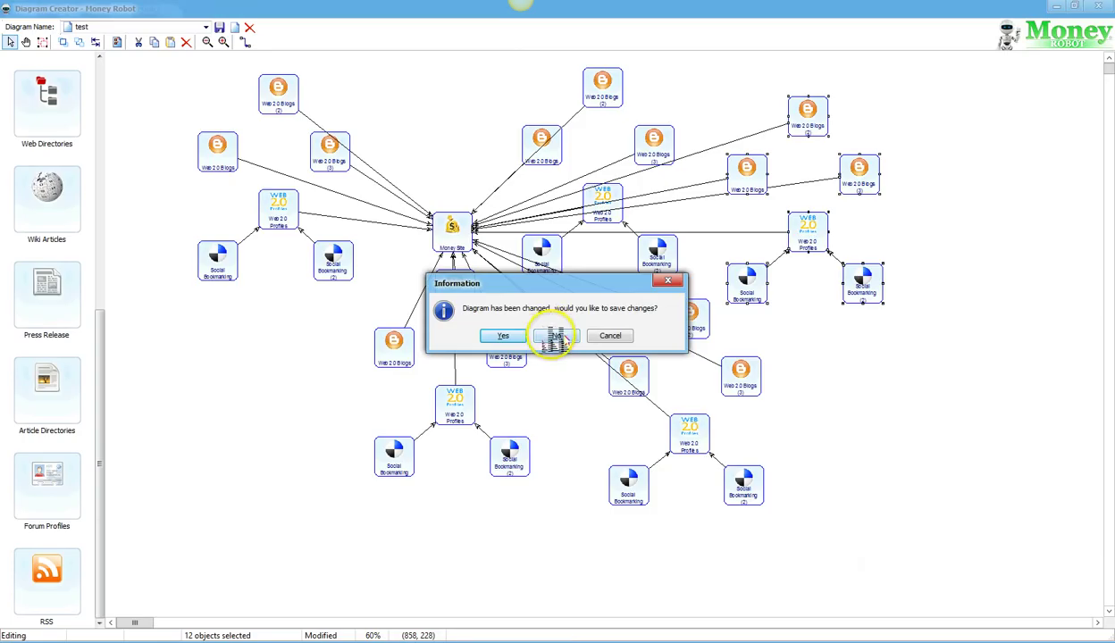
left_click(555, 335)
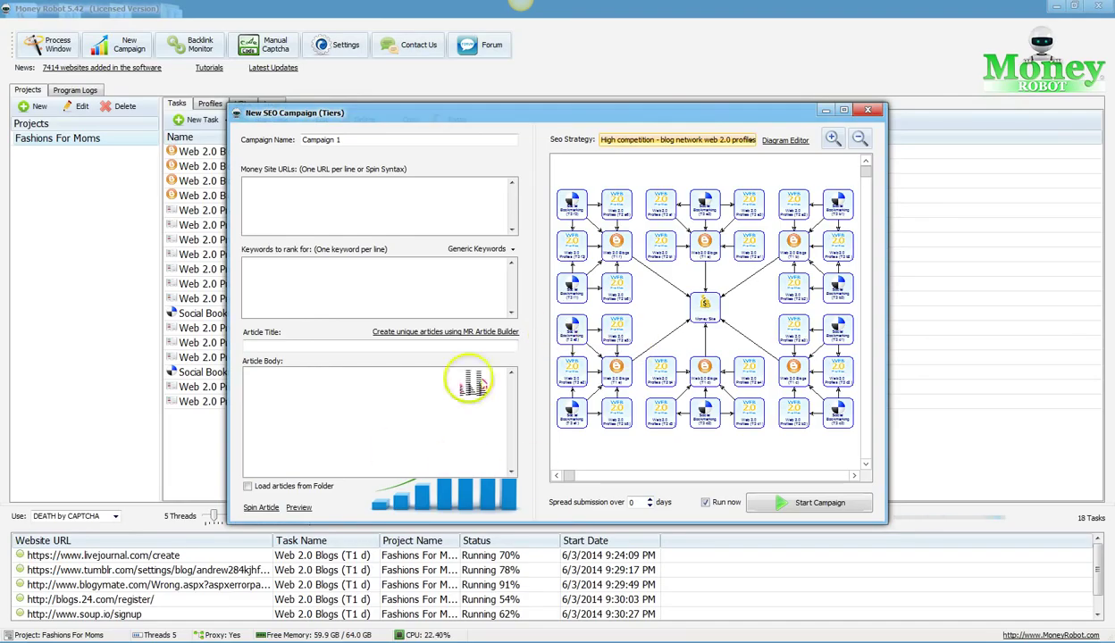
left_click(874, 110)
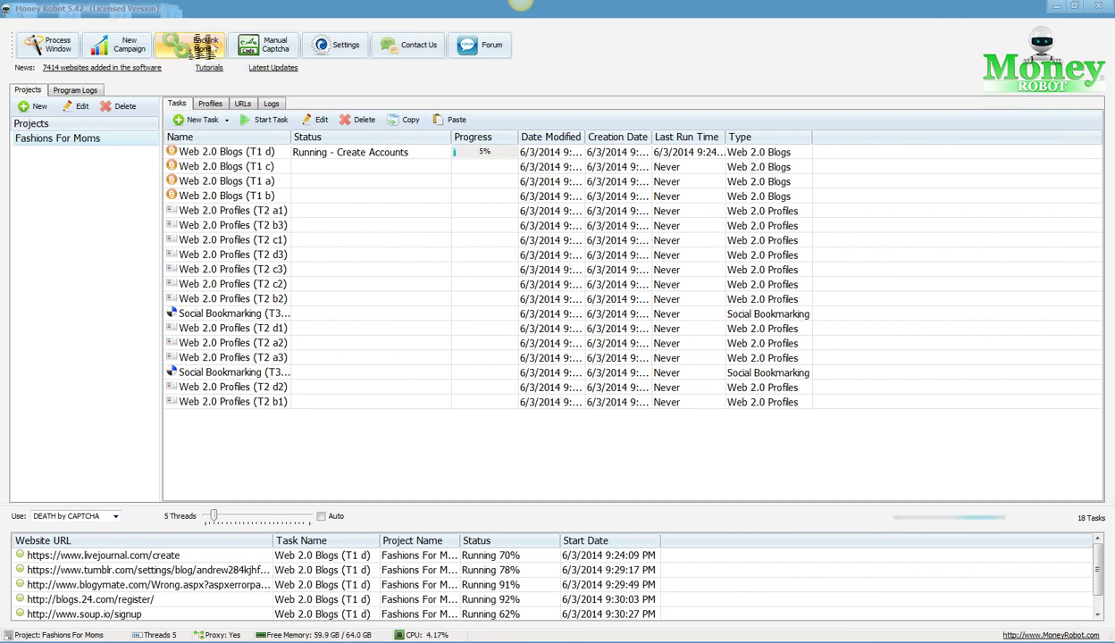
left_click(205, 44)
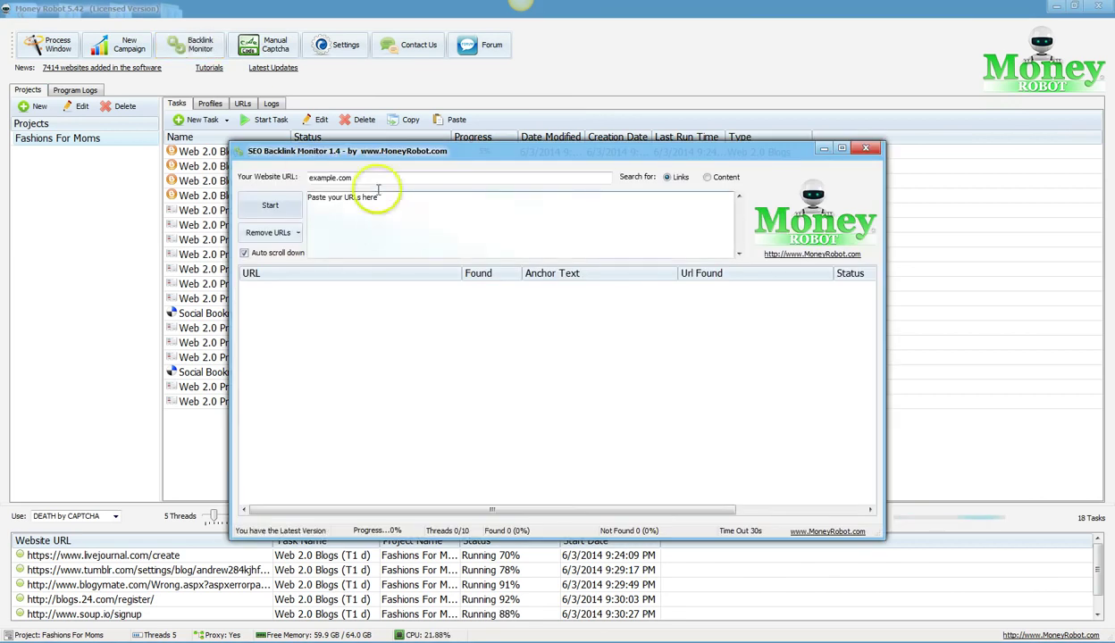
left_click_drag(367, 154, 491, 156)
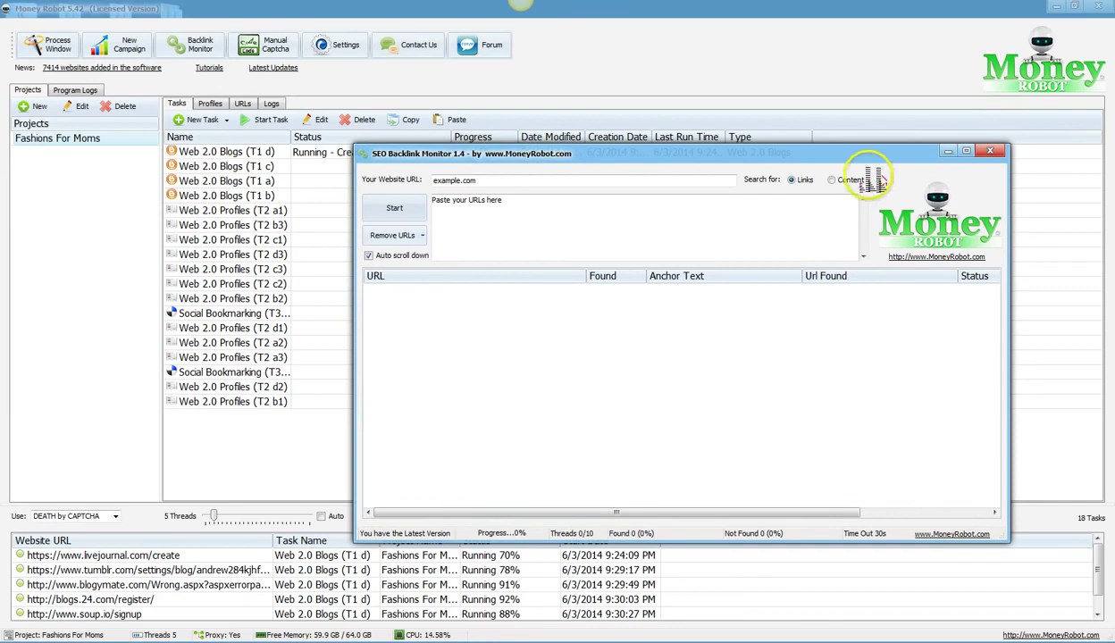
left_click(990, 151)
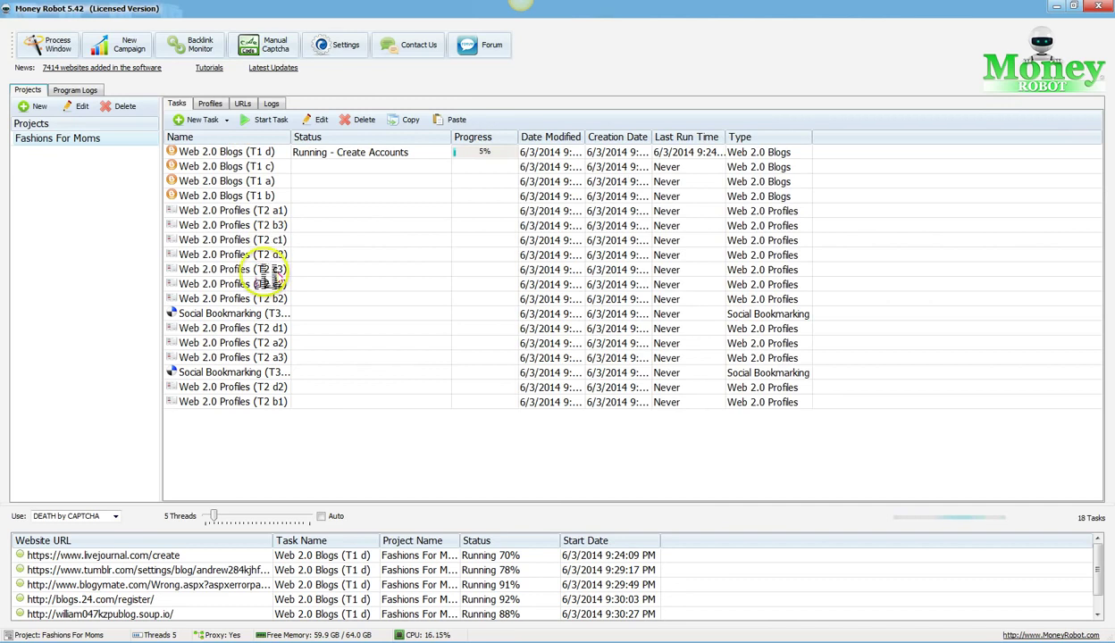
Step: From the project's empty URLs list, reopen the SEO Backlink Monitor
left_click(244, 105)
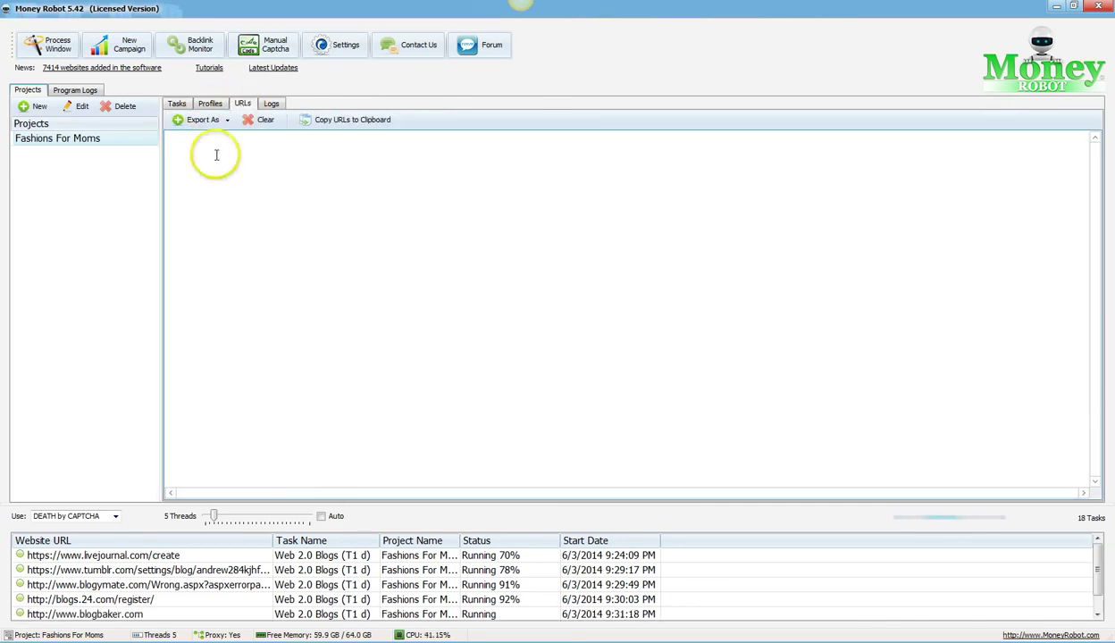
left_click(174, 138)
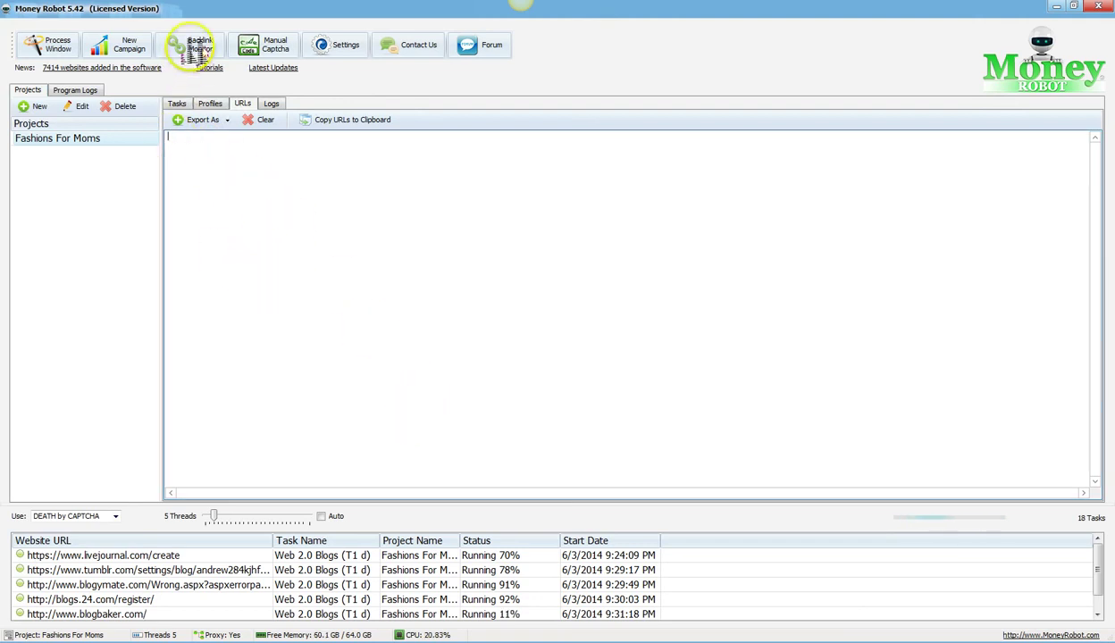
left_click(189, 44)
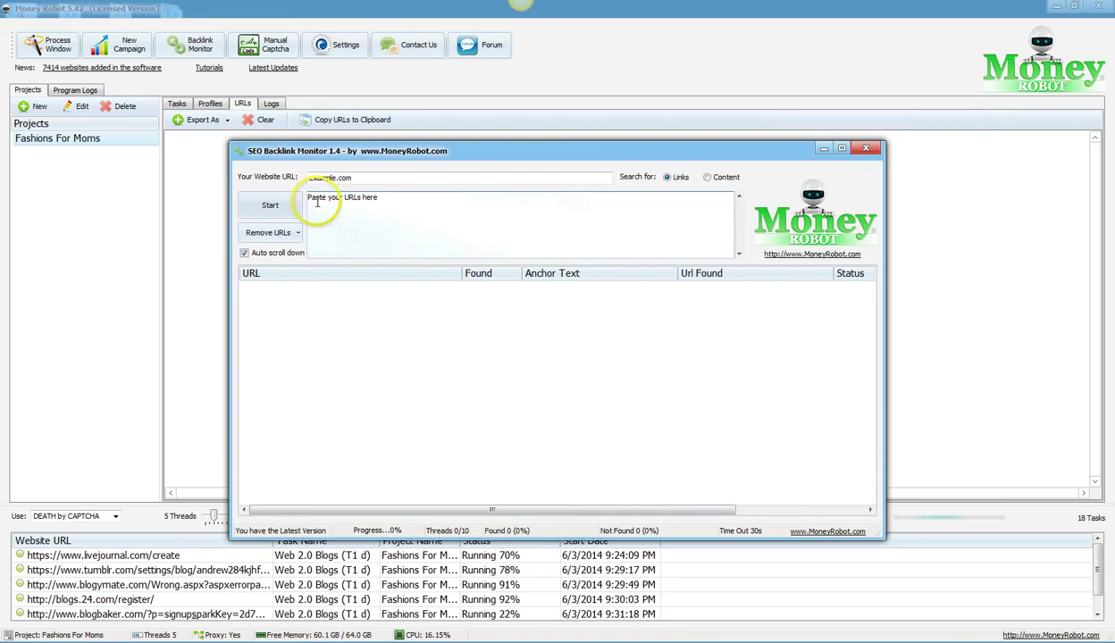
Step: Focus the monitor's Website URL field, then close the SEO Backlink Monitor
left_click(326, 179)
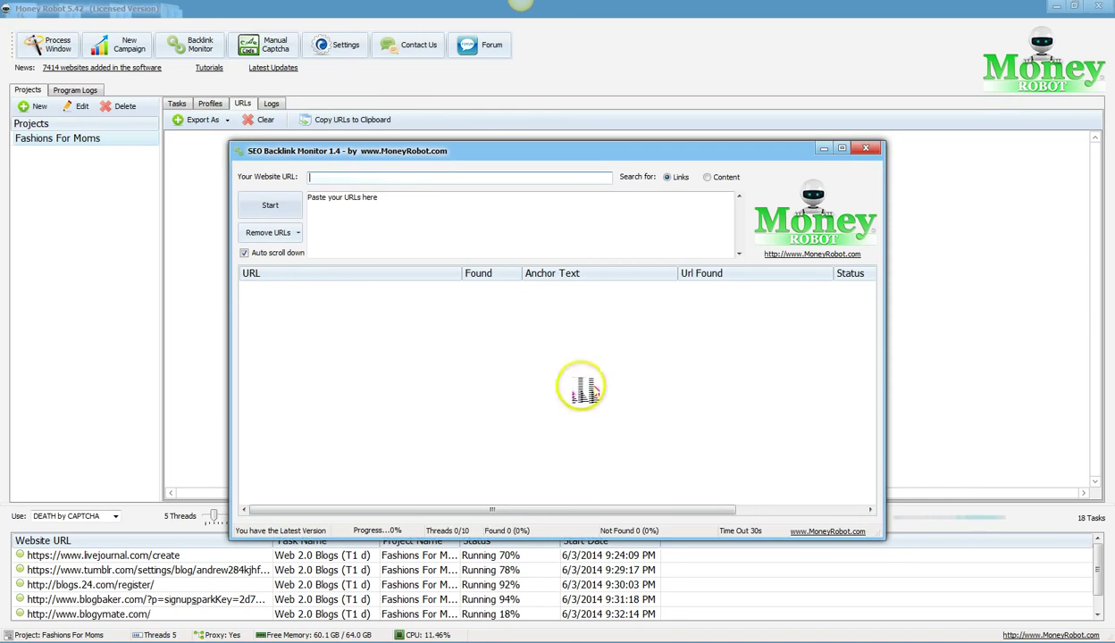
left_click(866, 148)
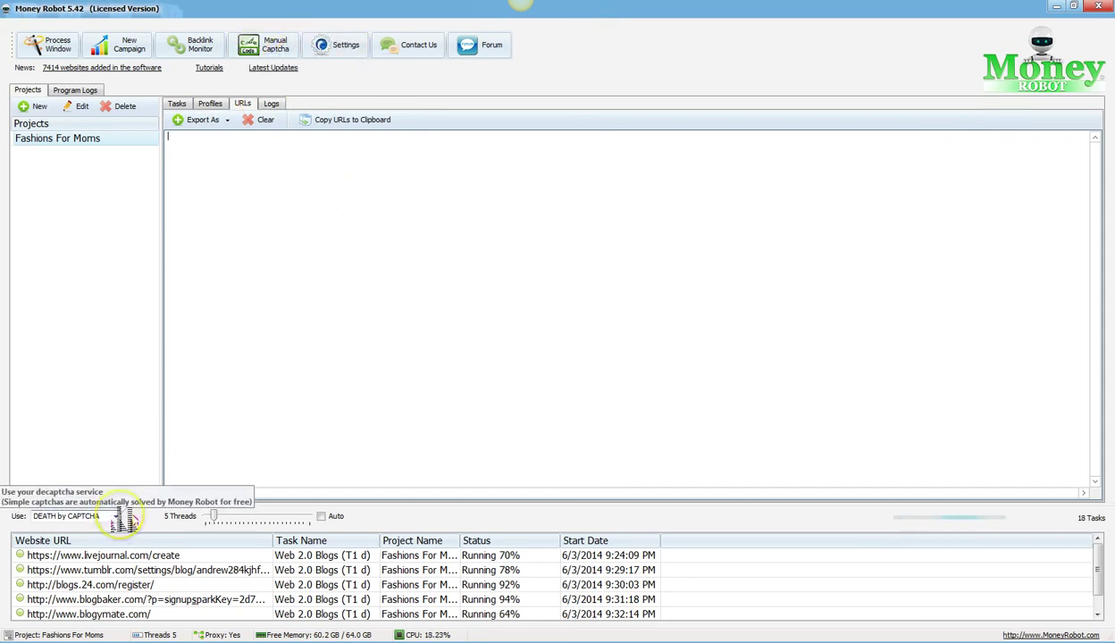
Step: Check the captcha-service list, then bring up Manual Captcha Entry showing 0 CAPTCHAs remaining
left_click(116, 517)
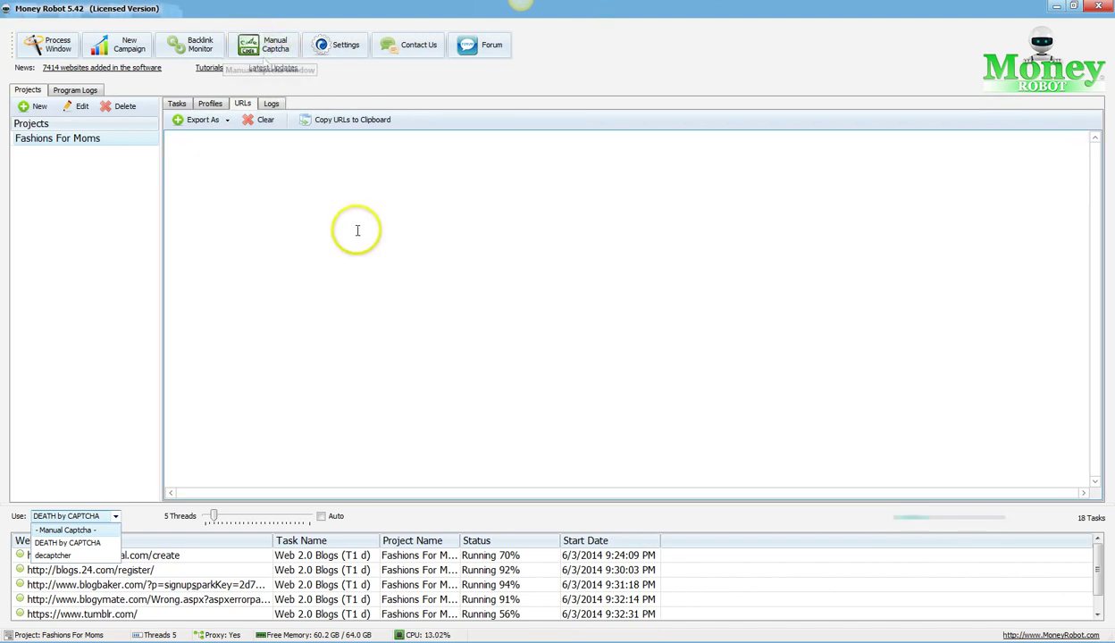
left_click(274, 52)
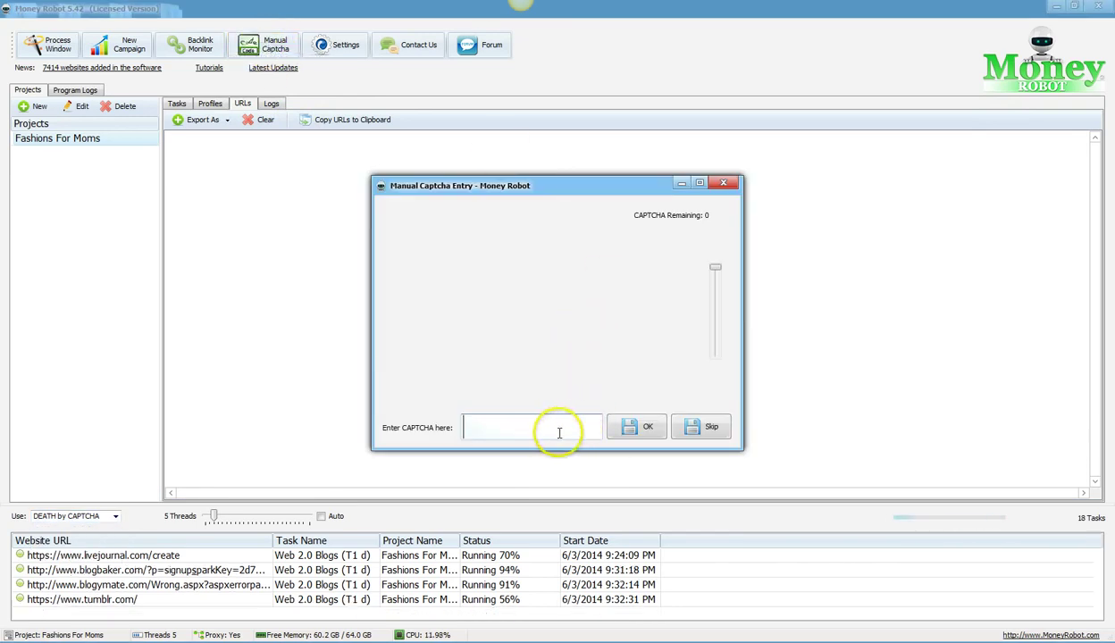
Step: Close Manual Captcha Entry and open Settings showing 5 maximum threads and 10-minute timeout
left_click(722, 183)
left_click(340, 49)
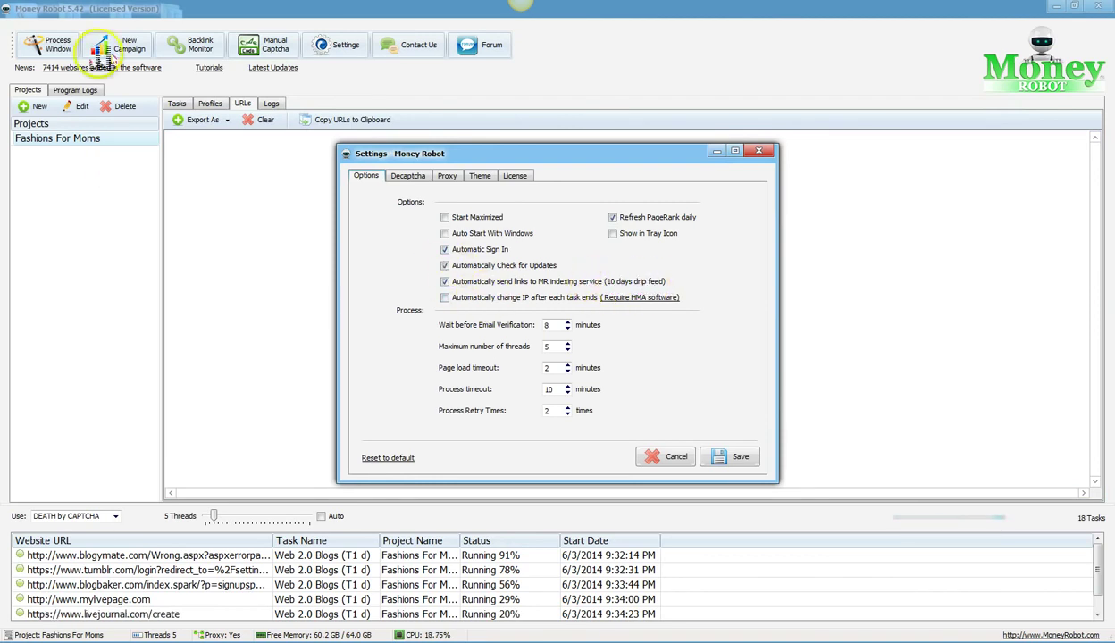
Step: Start a new tiered campaign, set spread submission to 5 days, then close it without starting
left_click(122, 45)
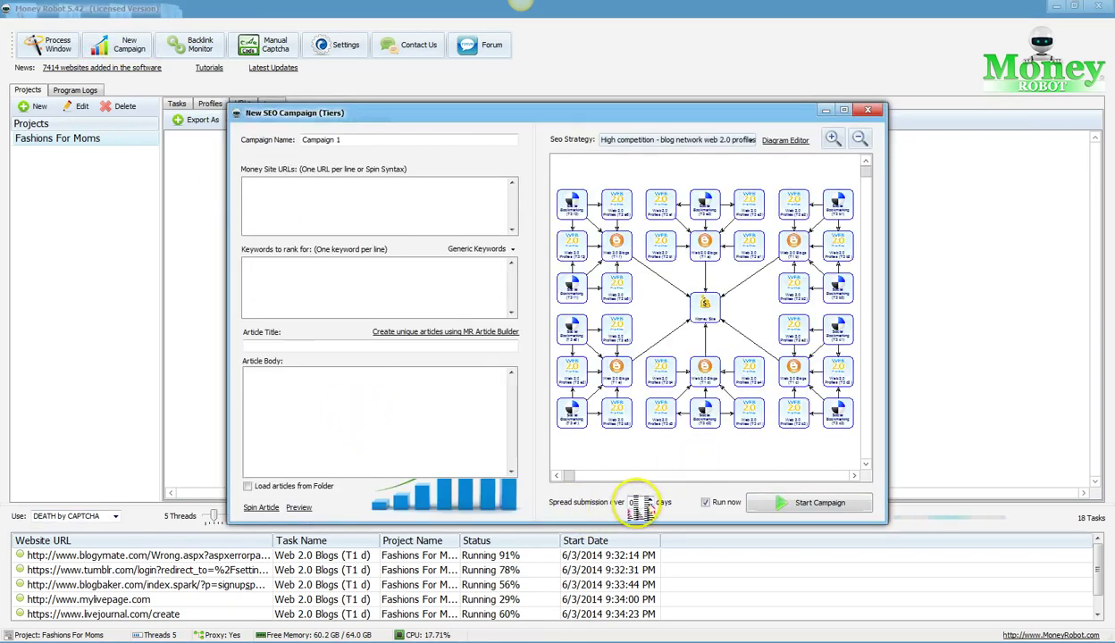
left_click(635, 503)
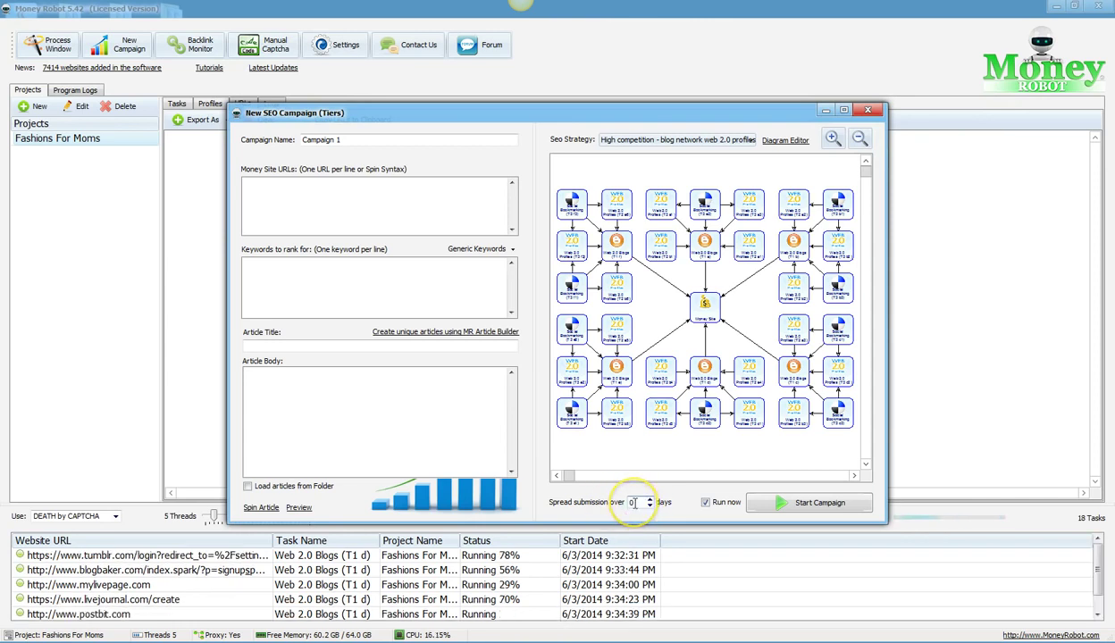
left_click(638, 504)
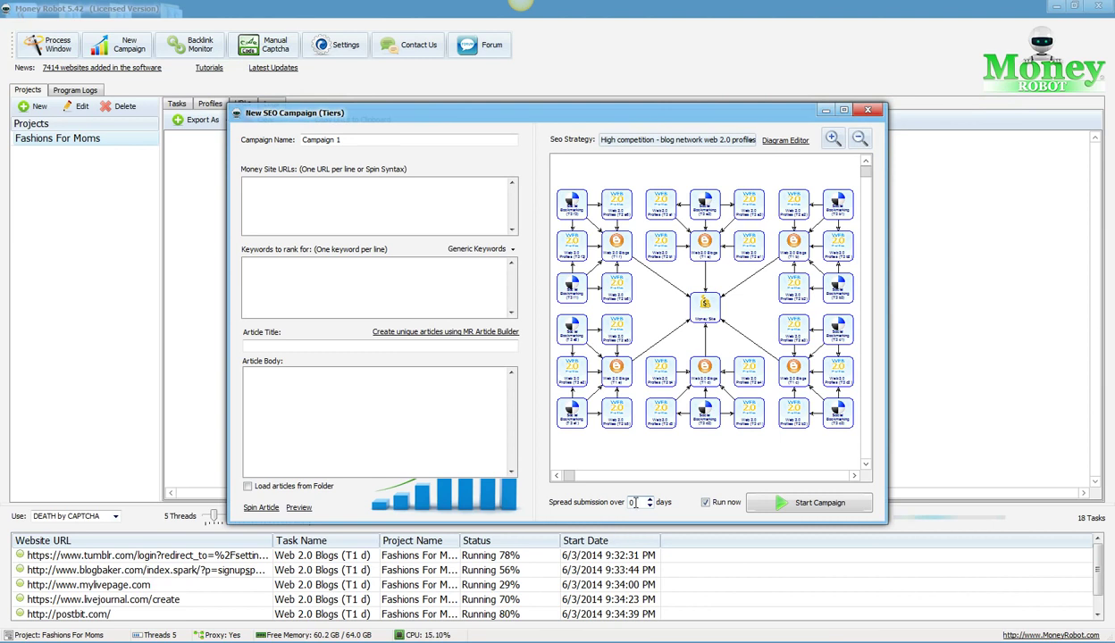
left_click(639, 503)
left_click(642, 503)
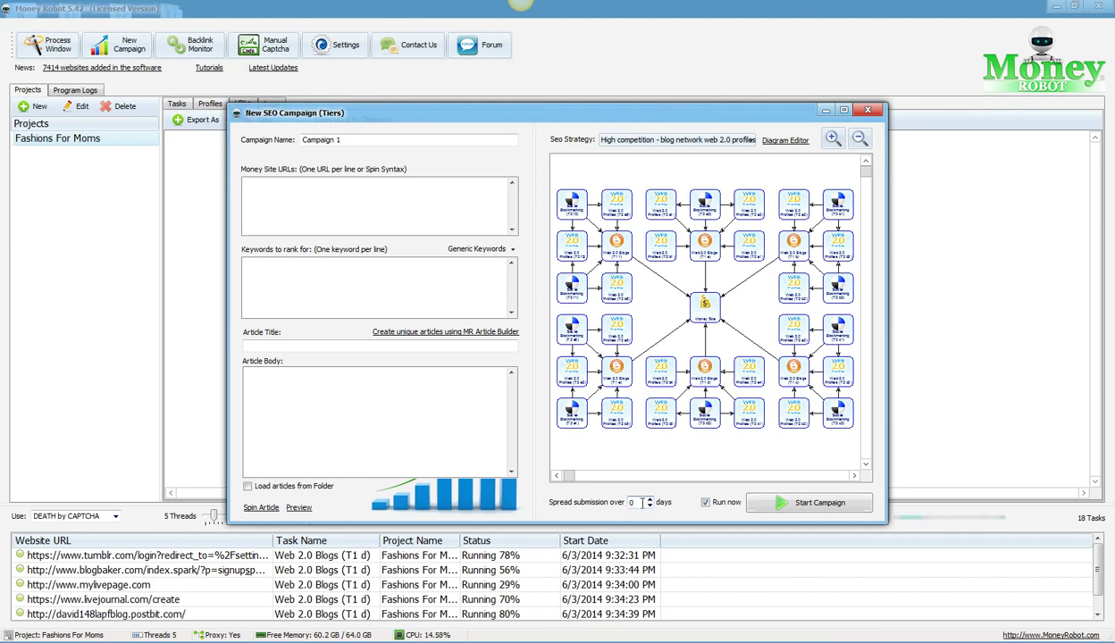
left_click(650, 498)
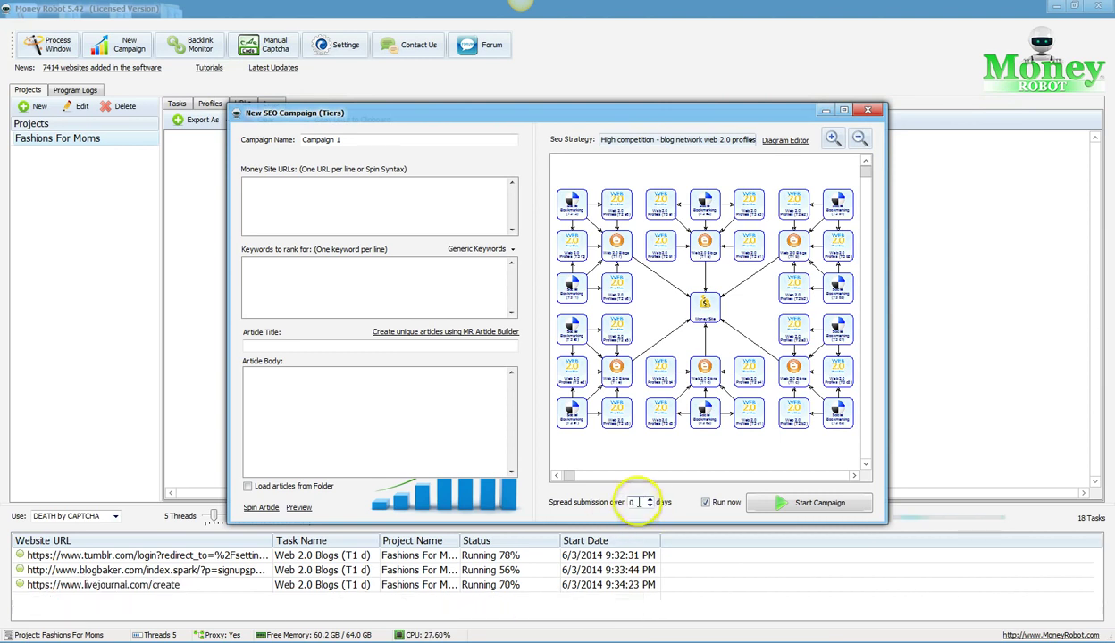
left_click(632, 503)
type("5")
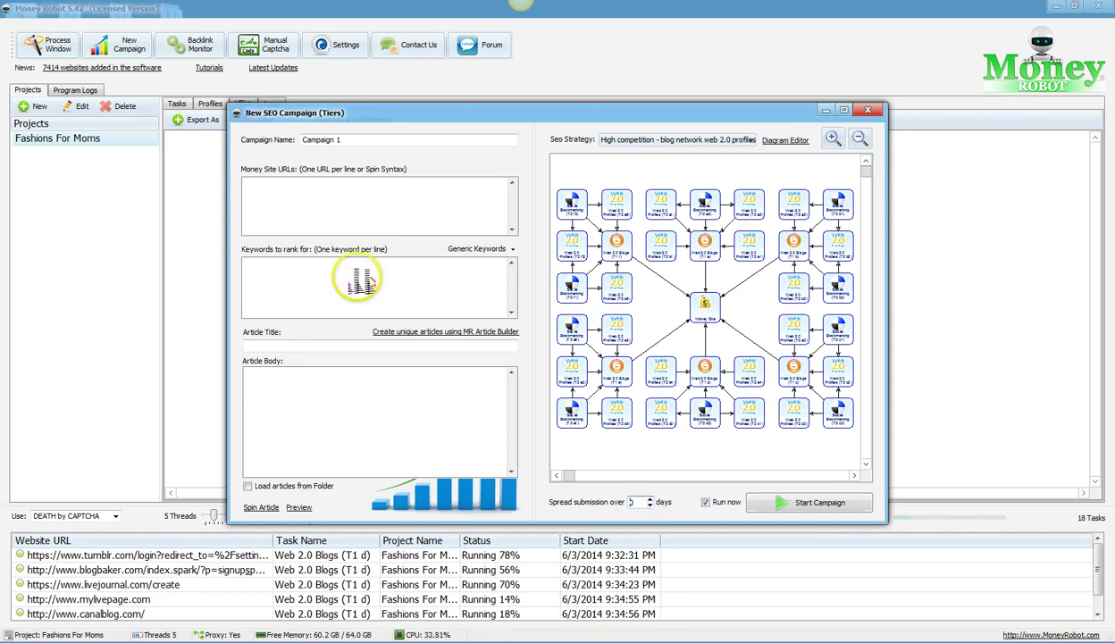
left_click(865, 110)
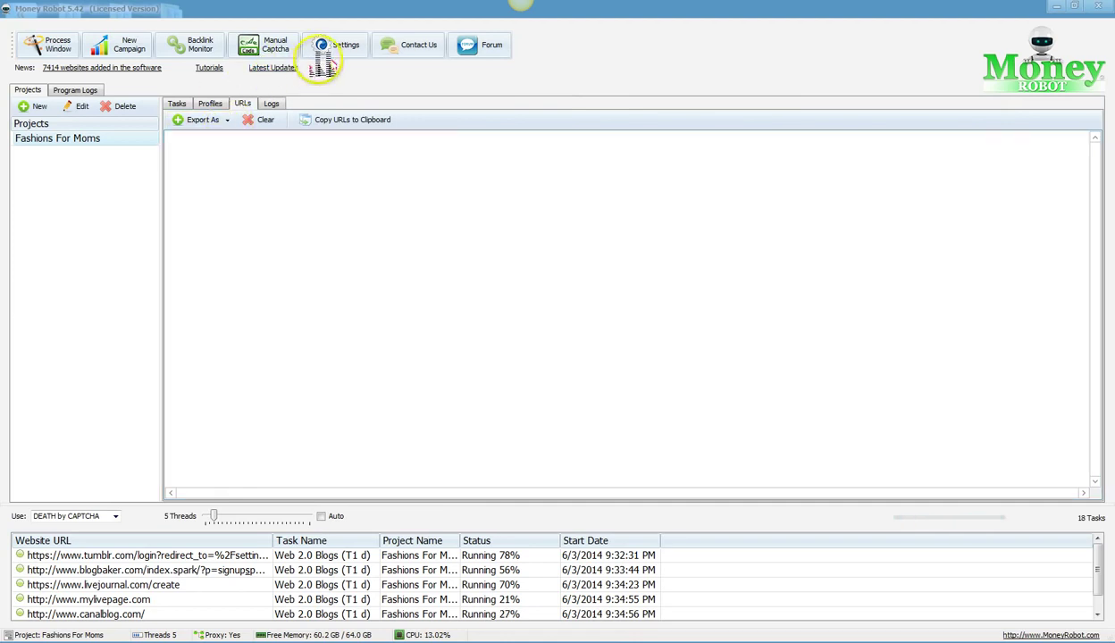
Step: Reopen Settings on its Options page showing 5 maximum threads
left_click(329, 45)
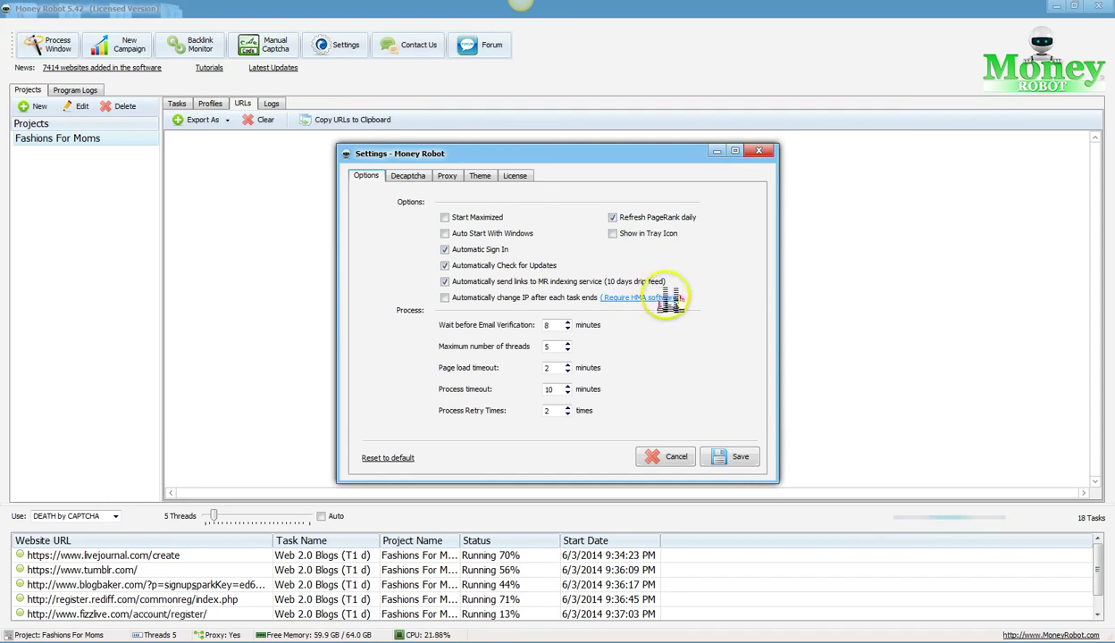
Step: Review the Options page, then switch to the Decaptcha page with DEATH by CAPTCHA credentials
left_click(650, 304)
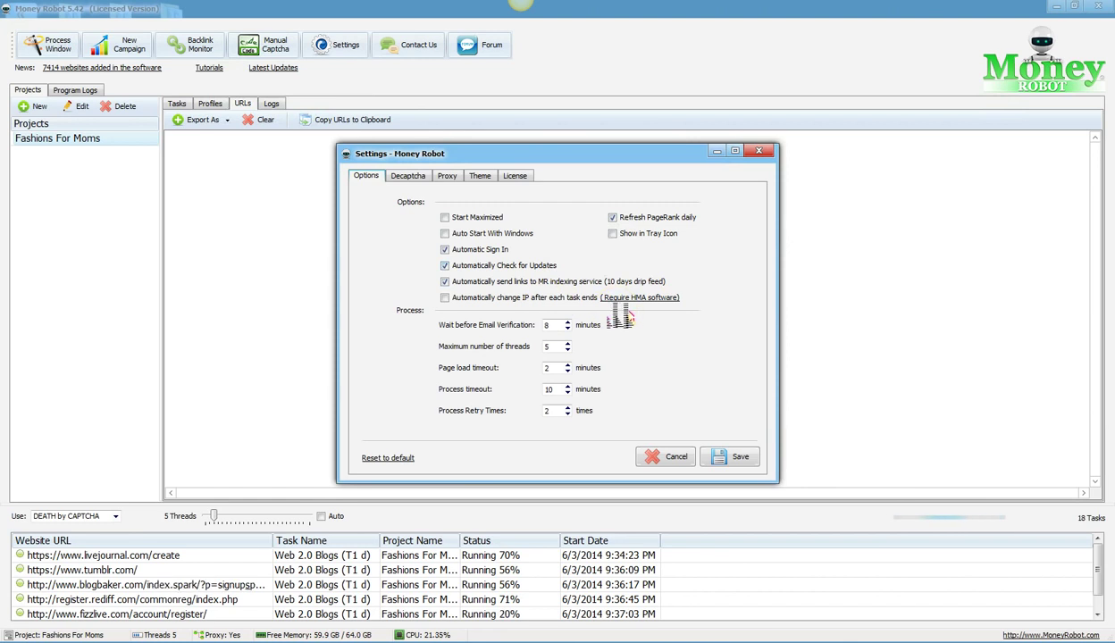
left_click_drag(622, 279, 680, 282)
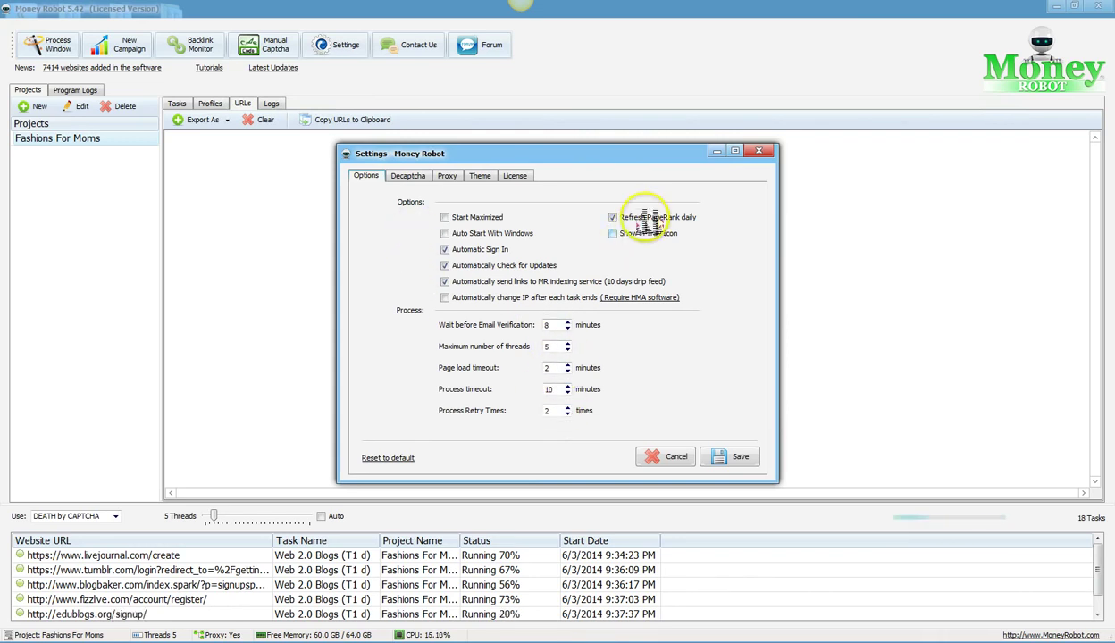
left_click(407, 176)
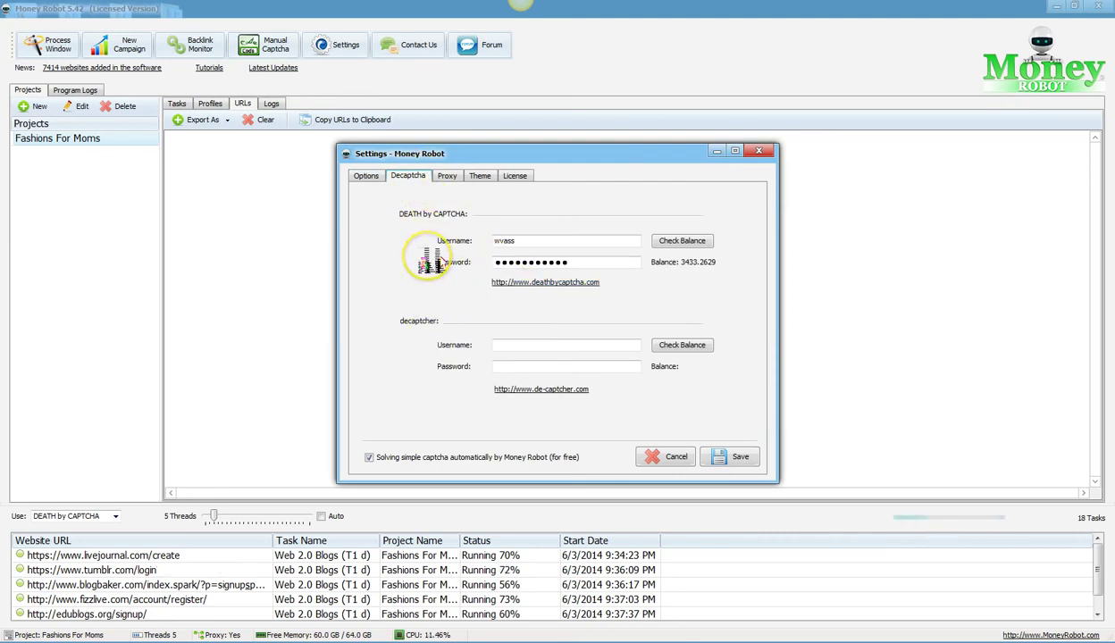
Step: Show the Theme settings and apply the 2010Black_Aero skin to the application
left_click(467, 236)
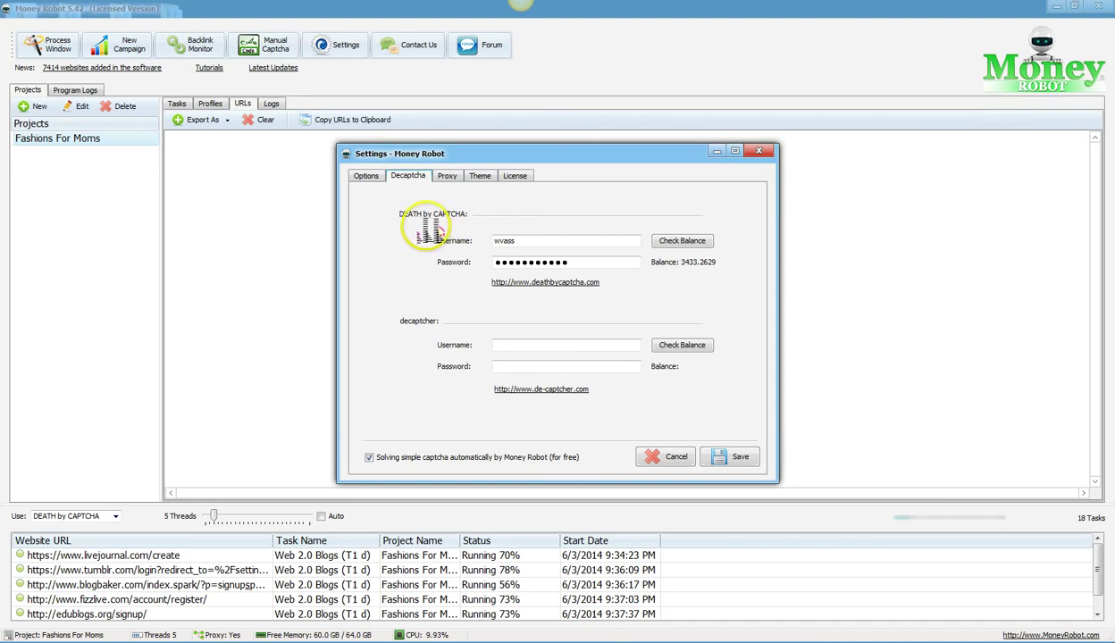
left_click(480, 176)
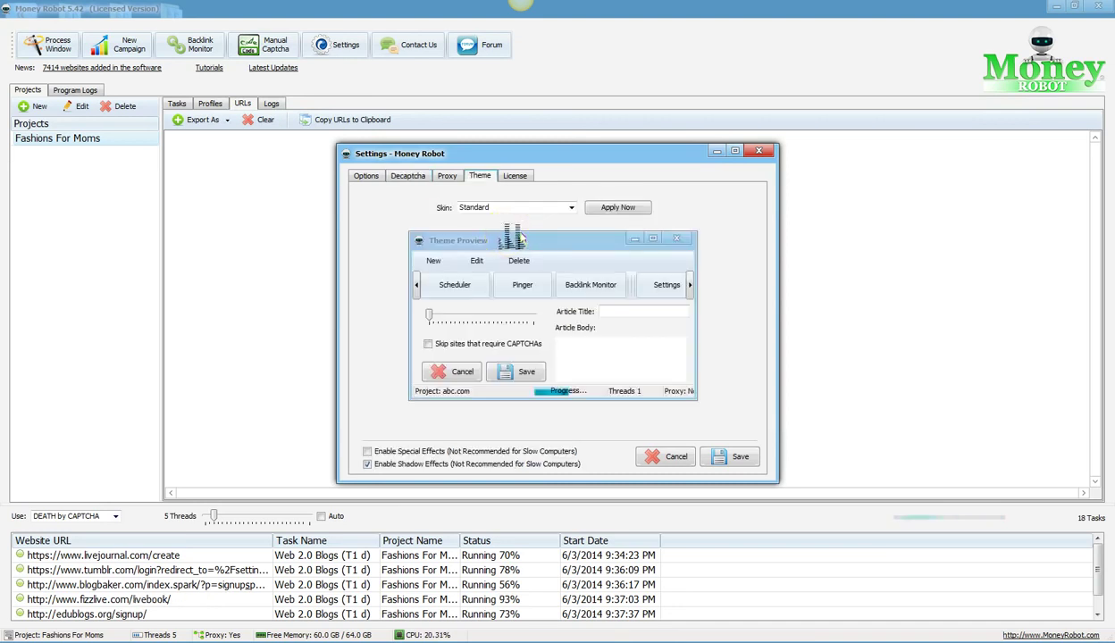
left_click(407, 176)
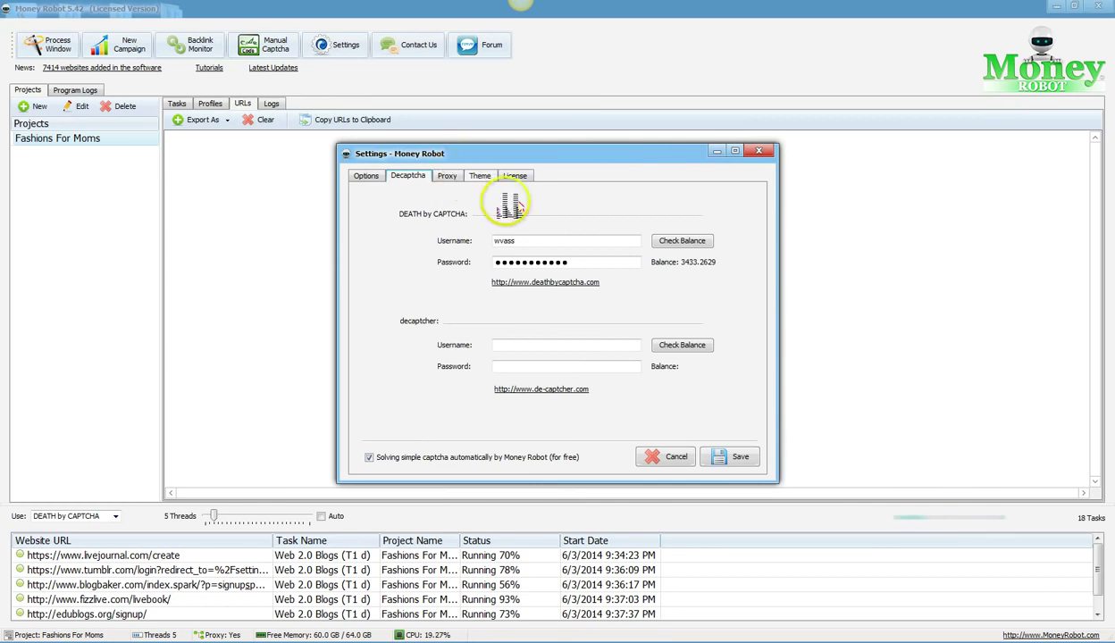
left_click(481, 176)
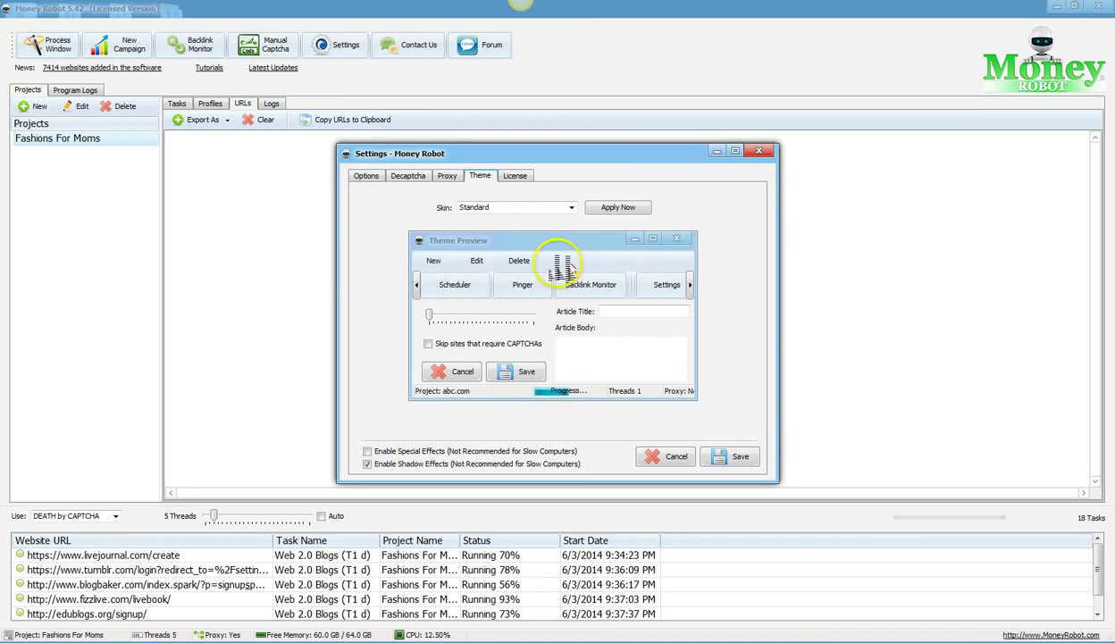
left_click(573, 207)
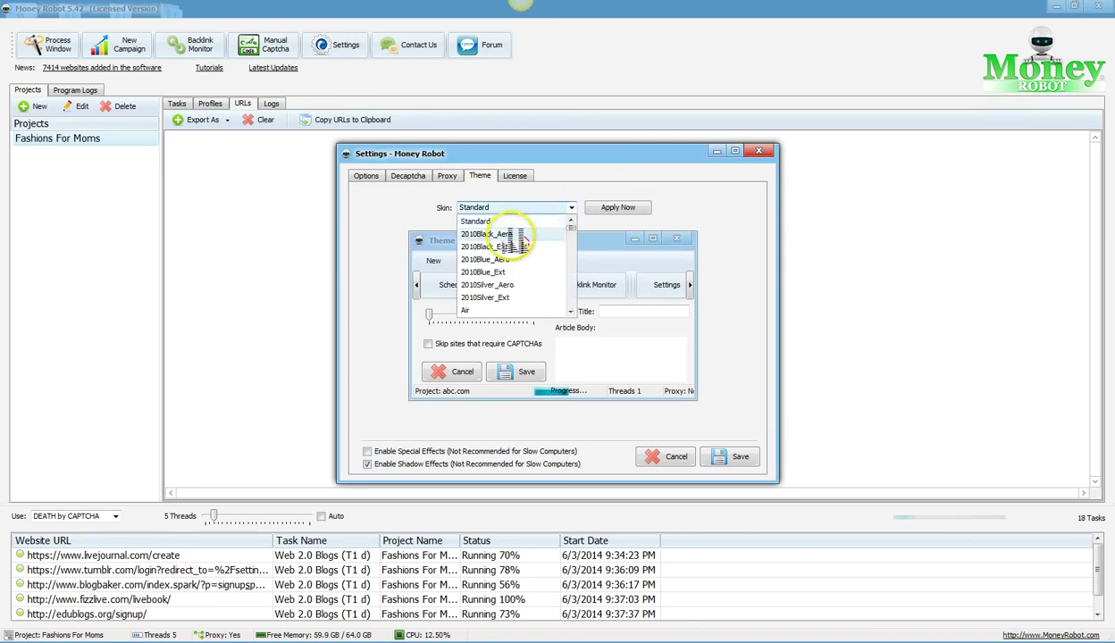
left_click(572, 239)
left_click(619, 207)
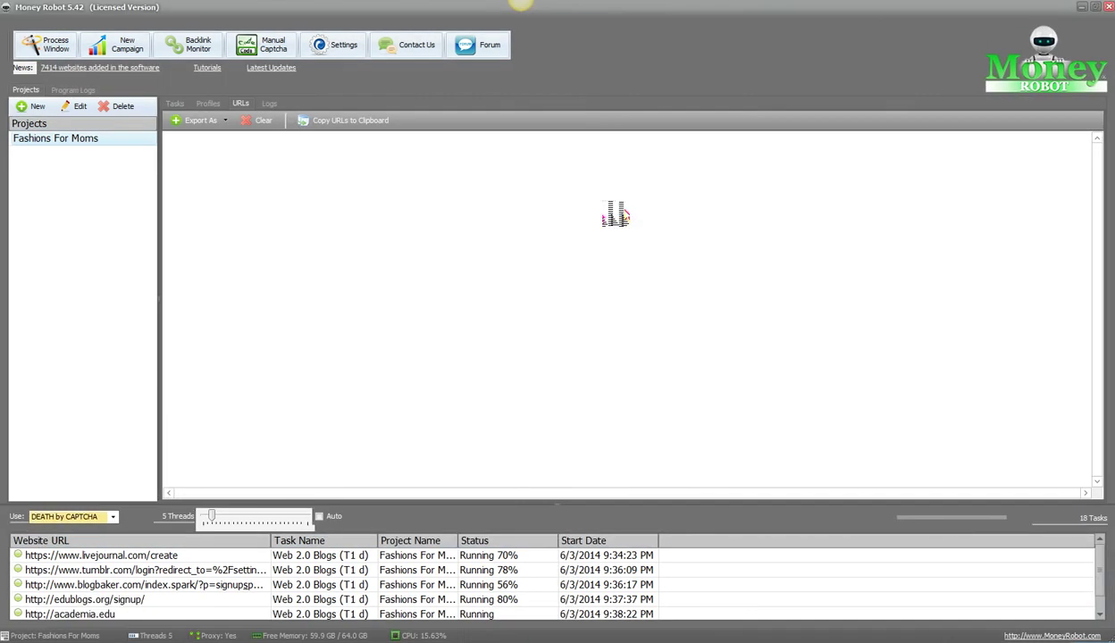
Step: Preview 2010Black_Ext and 2010Blue_Aero, then apply the Standard skin
left_click(554, 213)
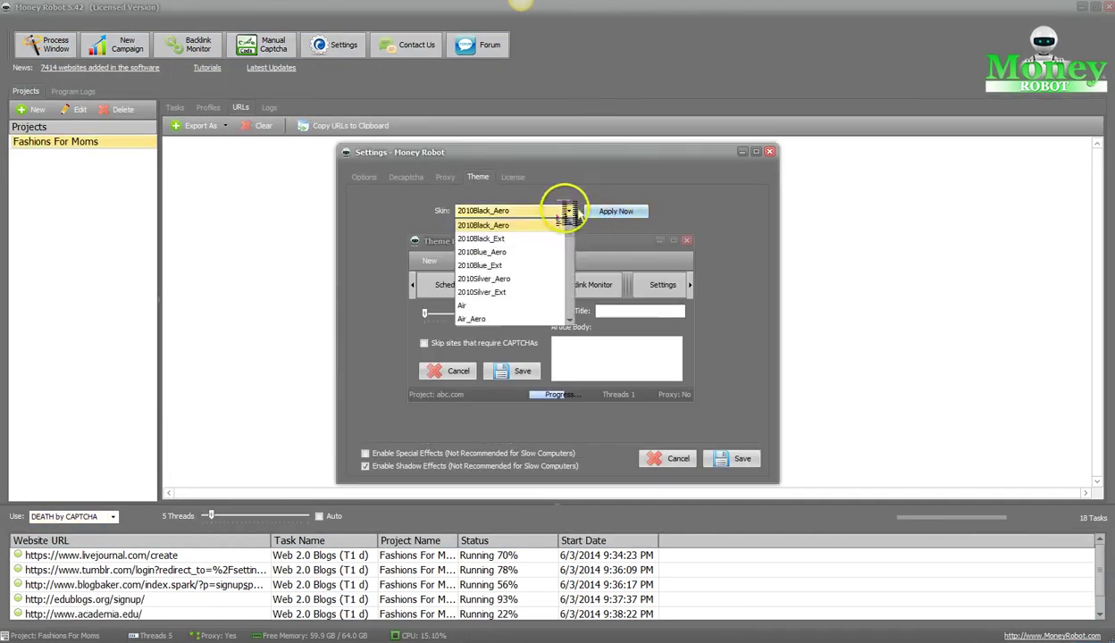
left_click(516, 239)
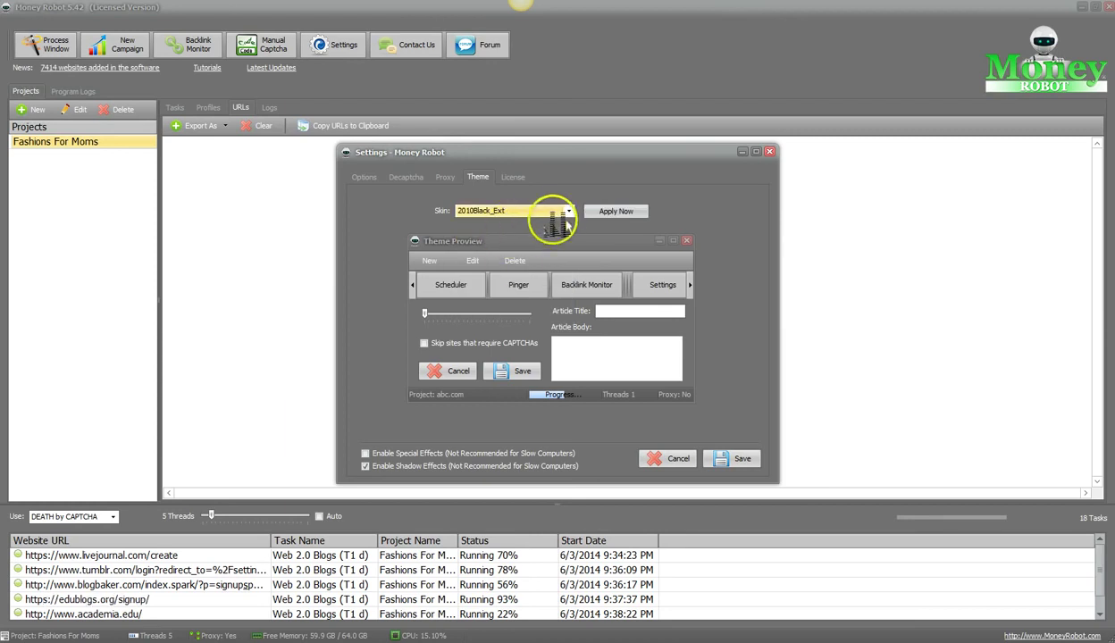
left_click(568, 211)
left_click(500, 237)
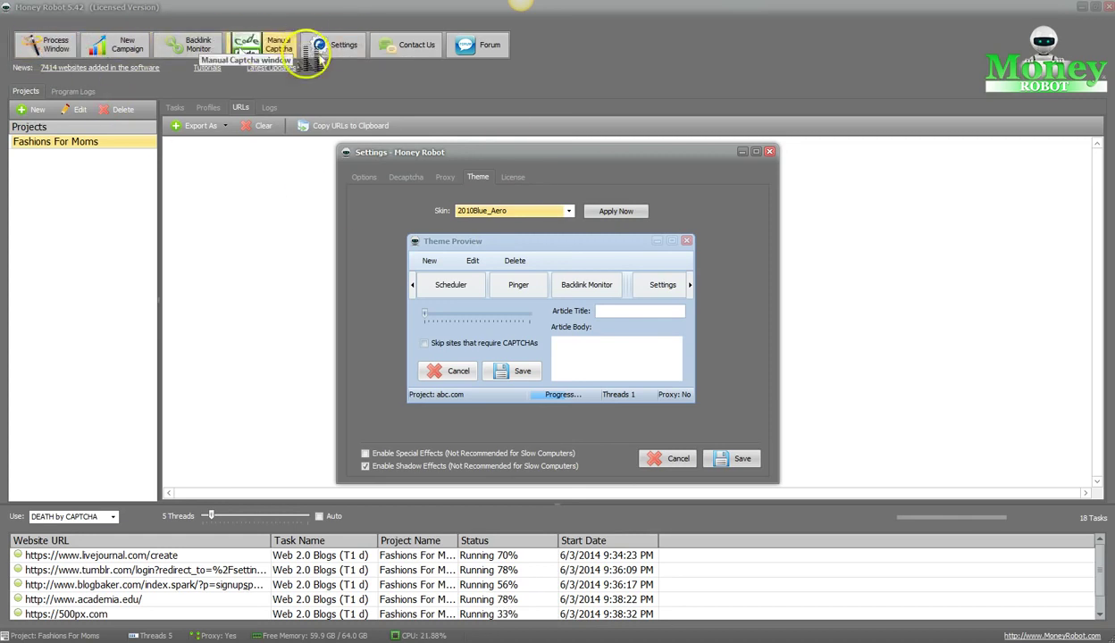
left_click(568, 211)
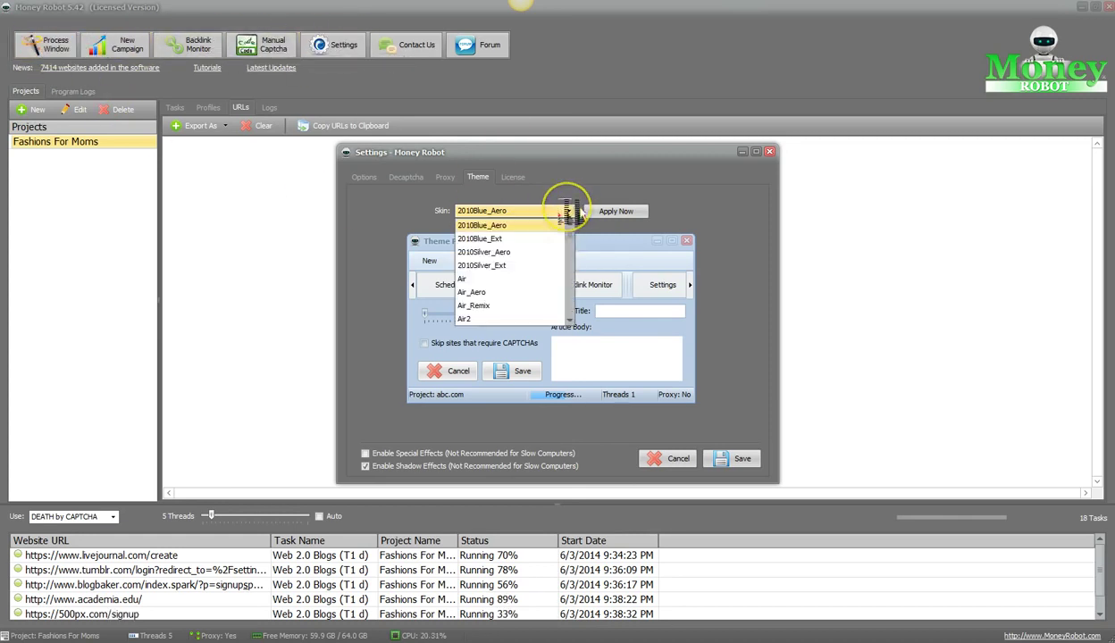
scroll(572, 220, "up", 3)
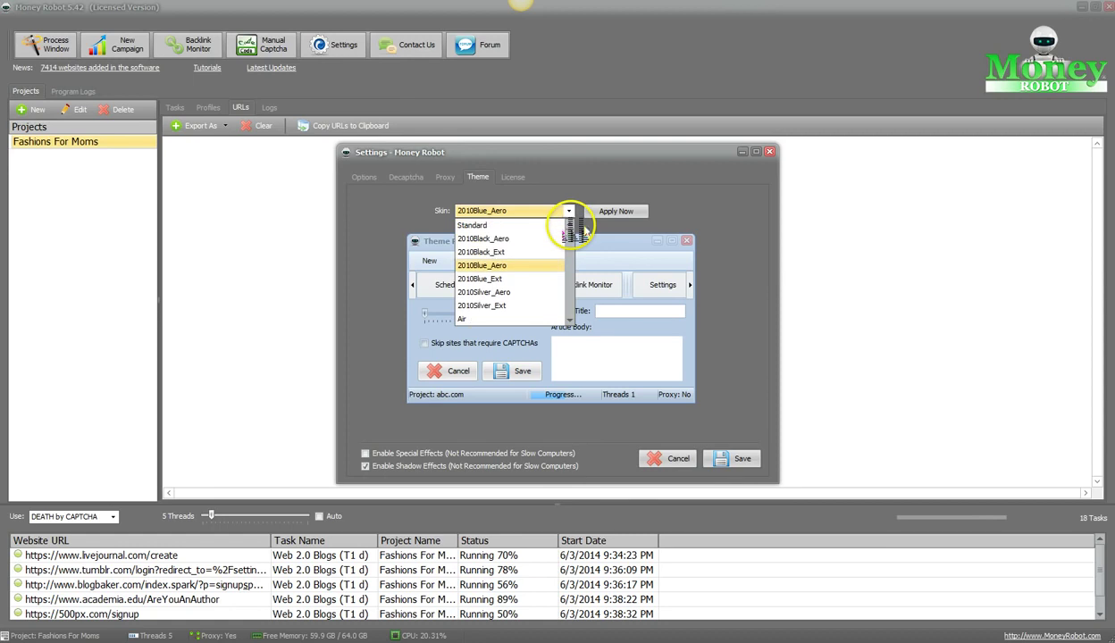
left_click(482, 225)
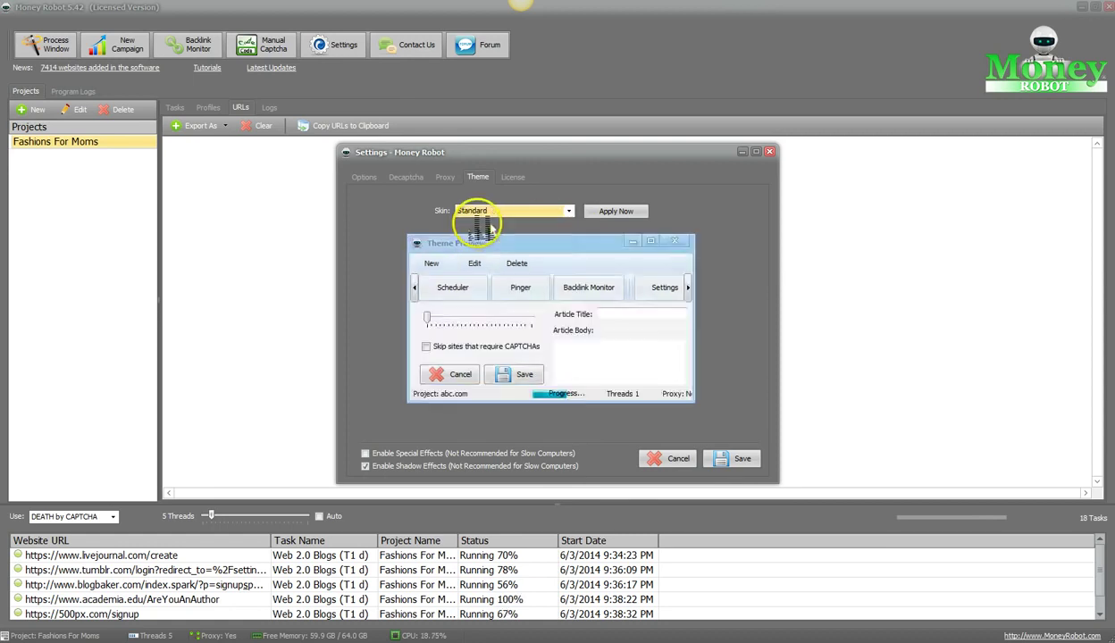
left_click(616, 211)
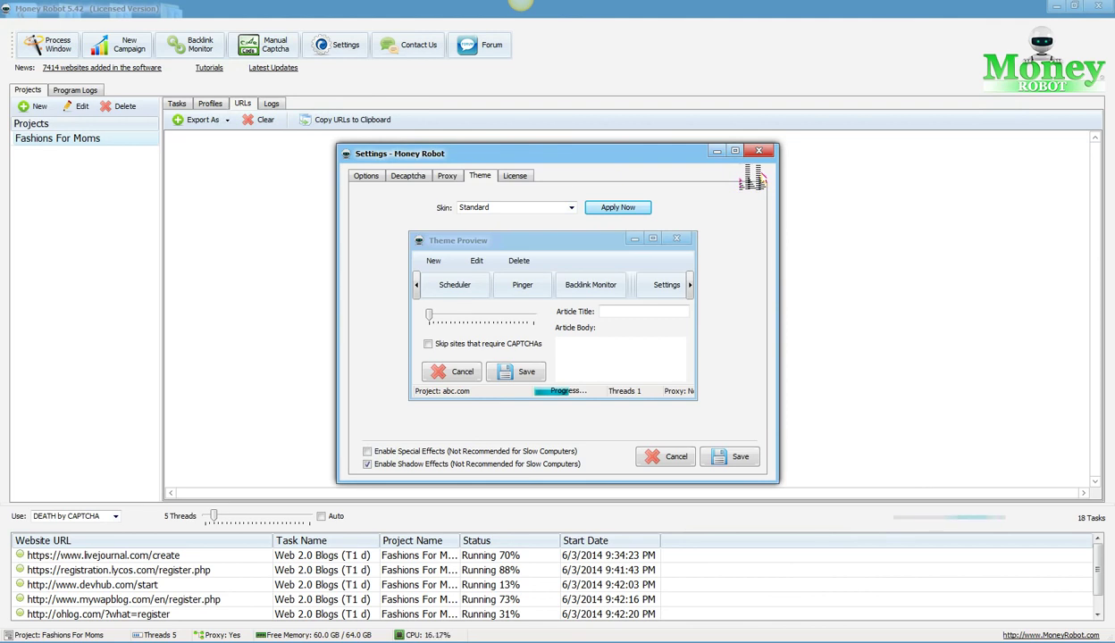
Step: Close Settings and glance over the project's Logs and URLs lists
left_click(758, 151)
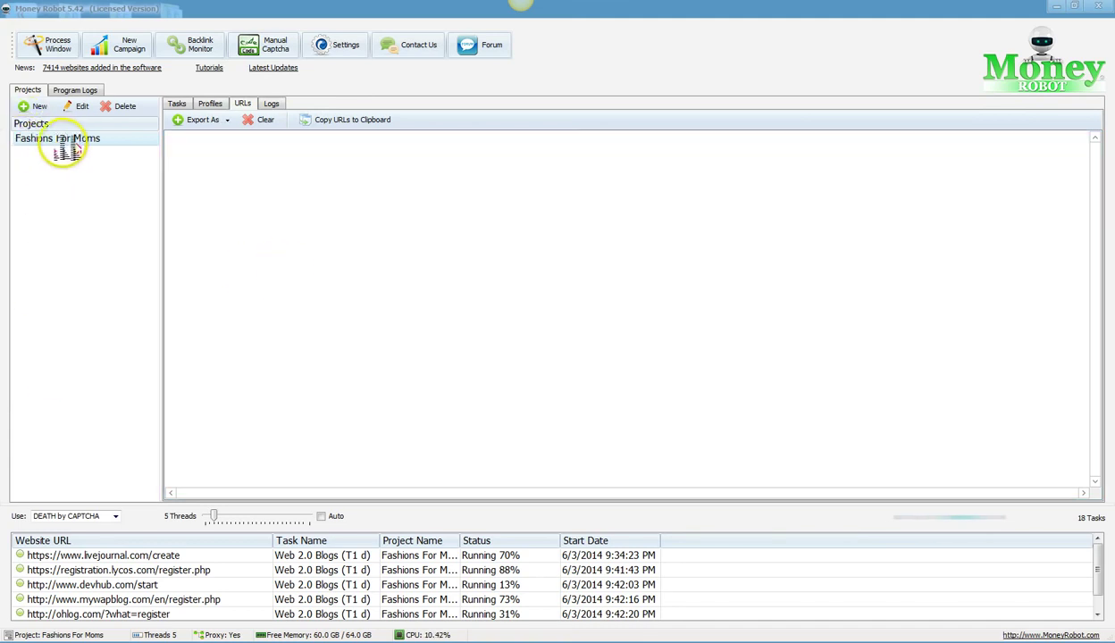
left_click(272, 104)
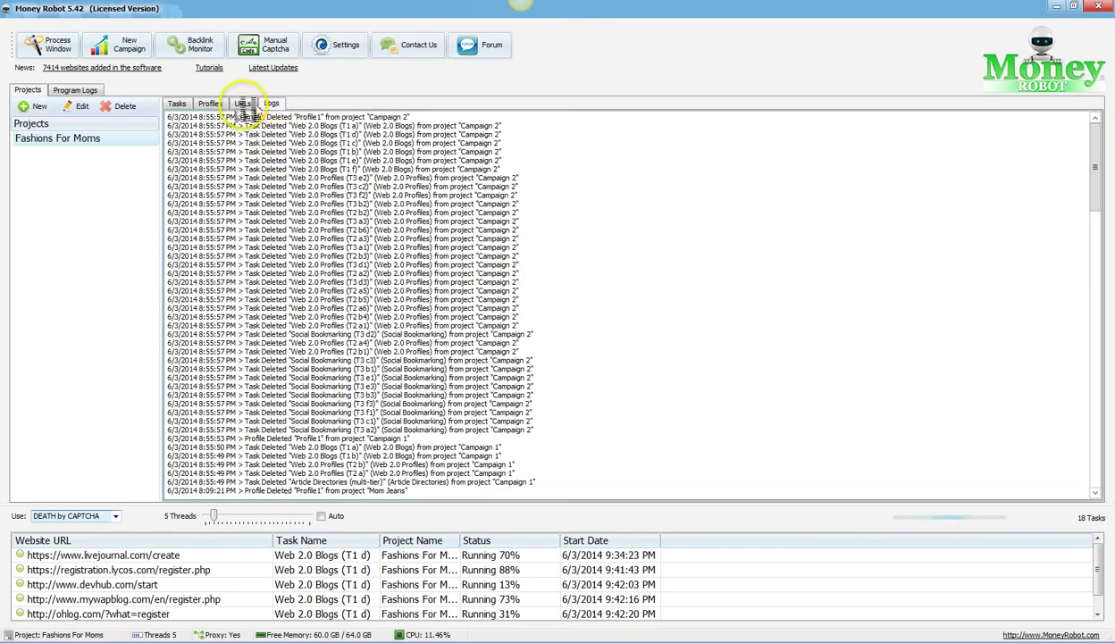
left_click(243, 103)
Step: Show the project's task list and select the Web 2.0 Blogs (T1 d) task
left_click(176, 104)
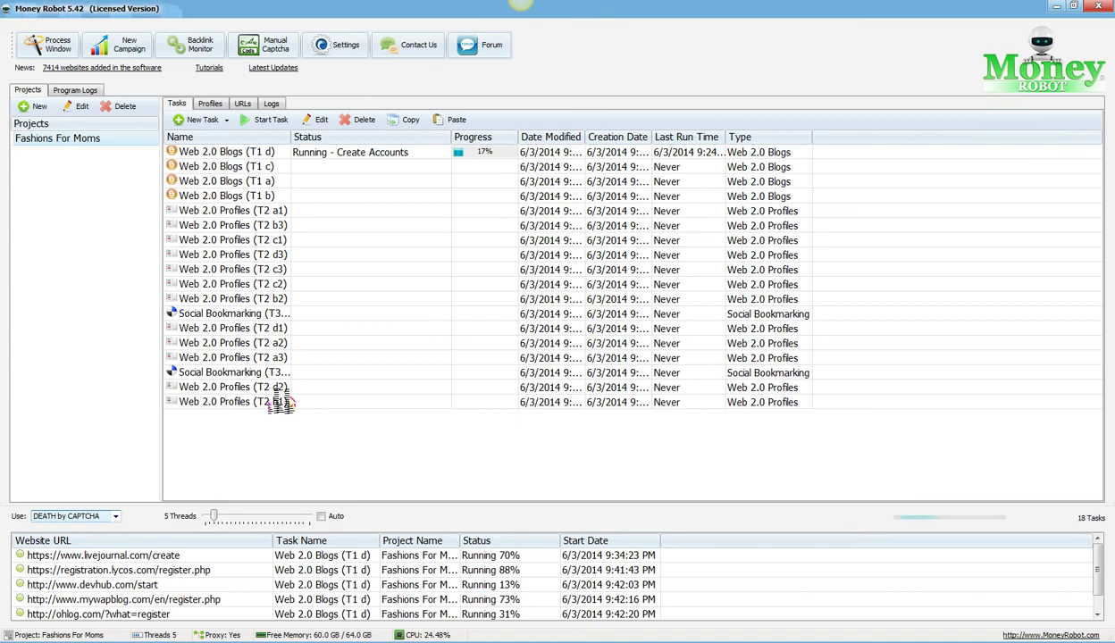
left_click(288, 388)
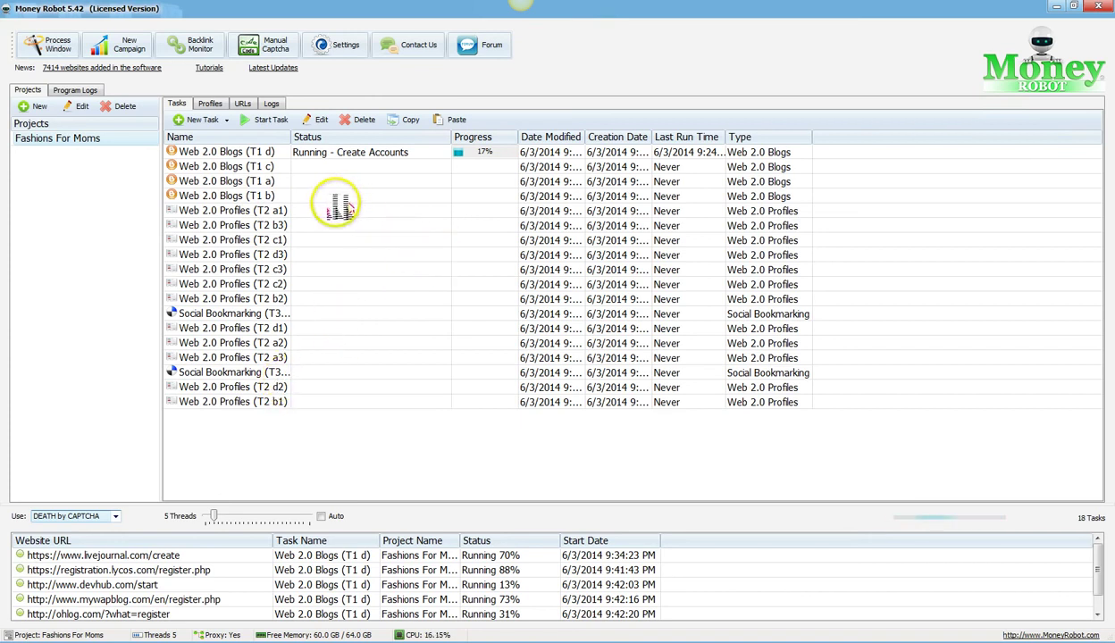
left_click(208, 154)
Step: Open the Web 2.0 Blogs (T1 d) task and browse its 51 target sites, selecting fizzlive.com
double_click(207, 154)
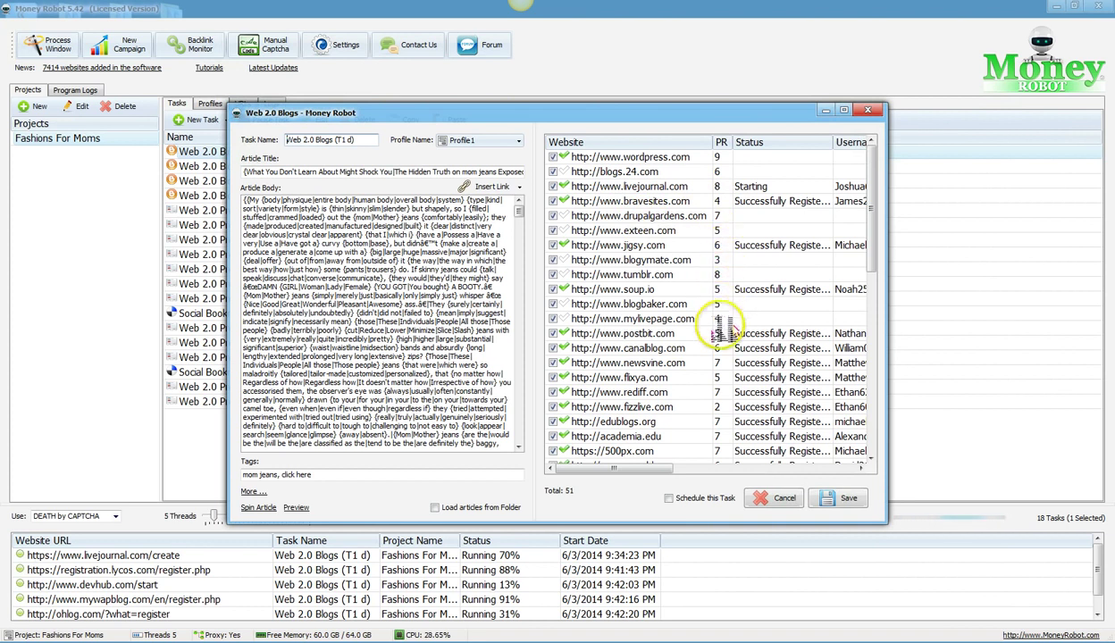
left_click(706, 406)
scroll(695, 402, "down", 2)
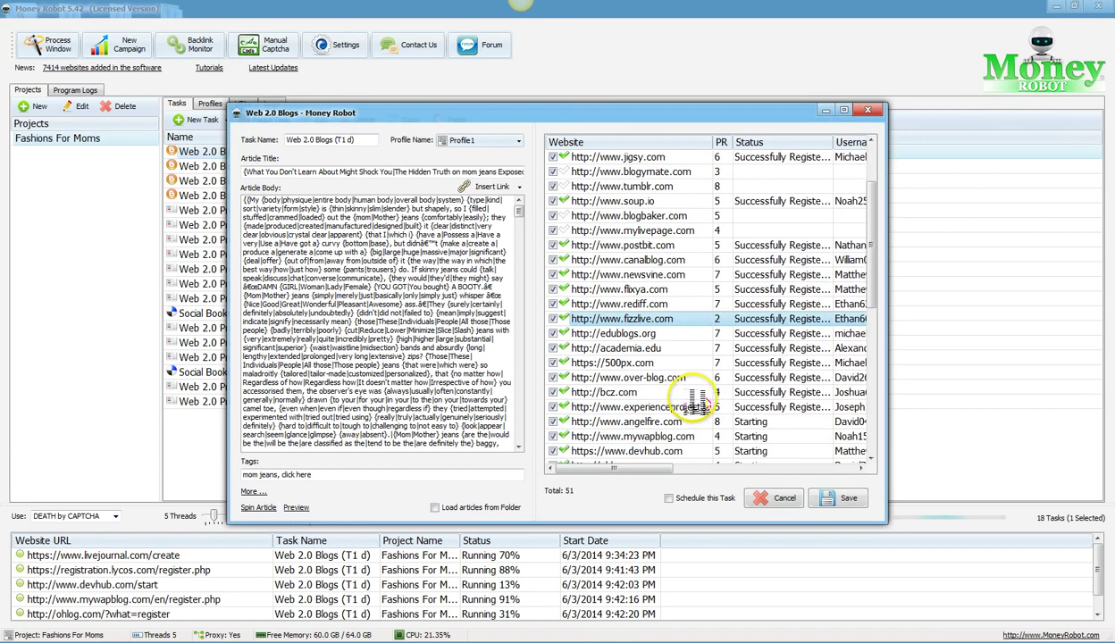
scroll(745, 375, "down", 5)
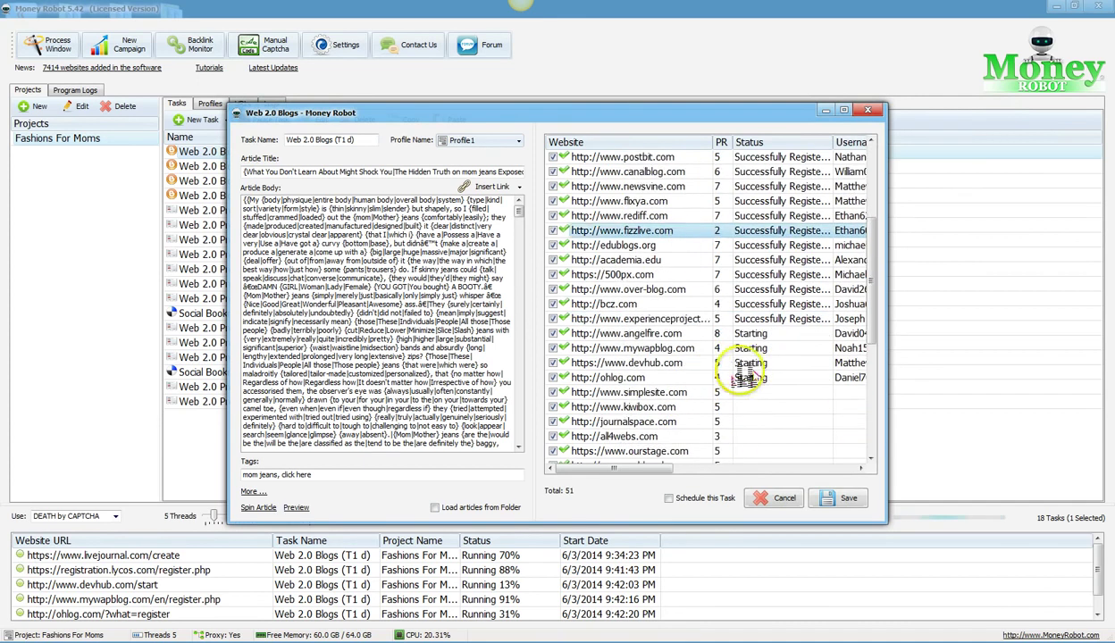
scroll(744, 375, "down", 1)
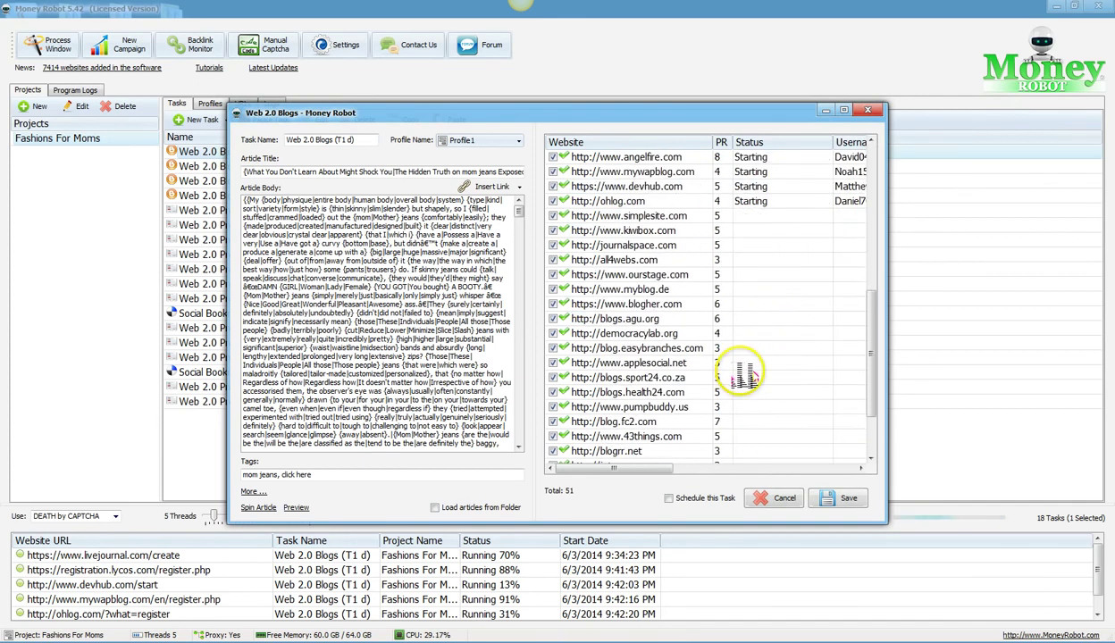
scroll(744, 376, "down", 1)
scroll(730, 391, "down", 2)
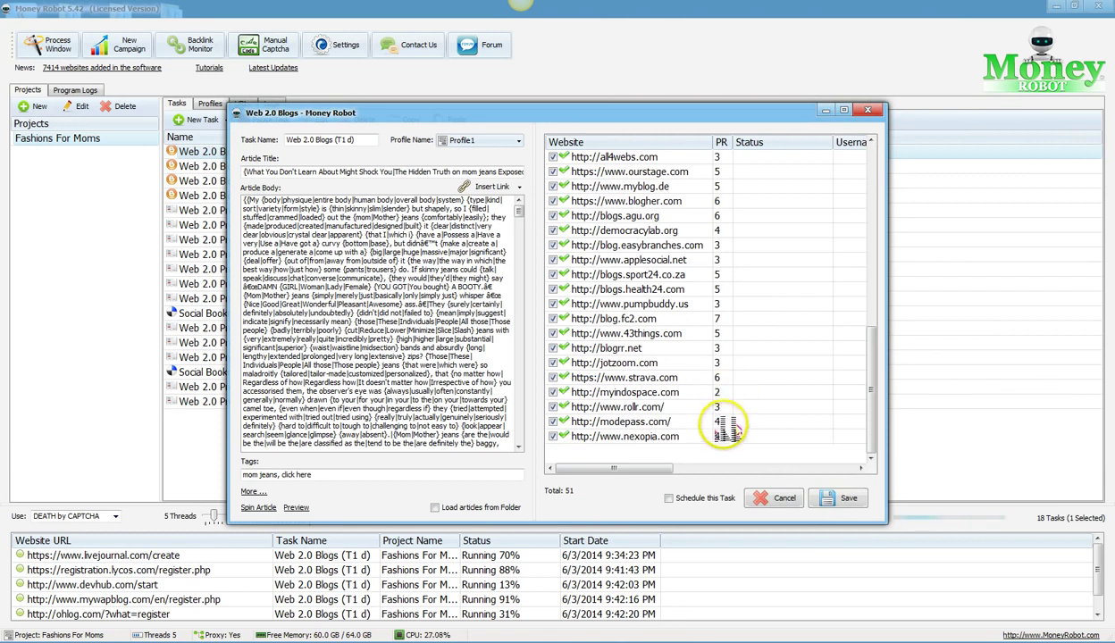
scroll(728, 427, "up", 2)
scroll(727, 420, "up", 5)
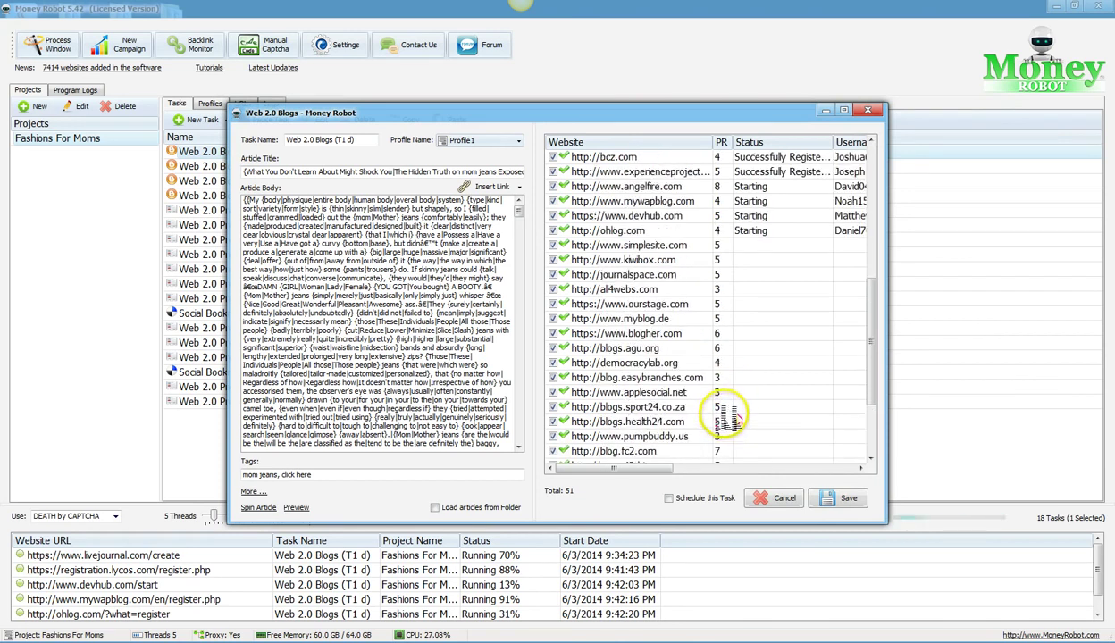
scroll(727, 326, "up", 4)
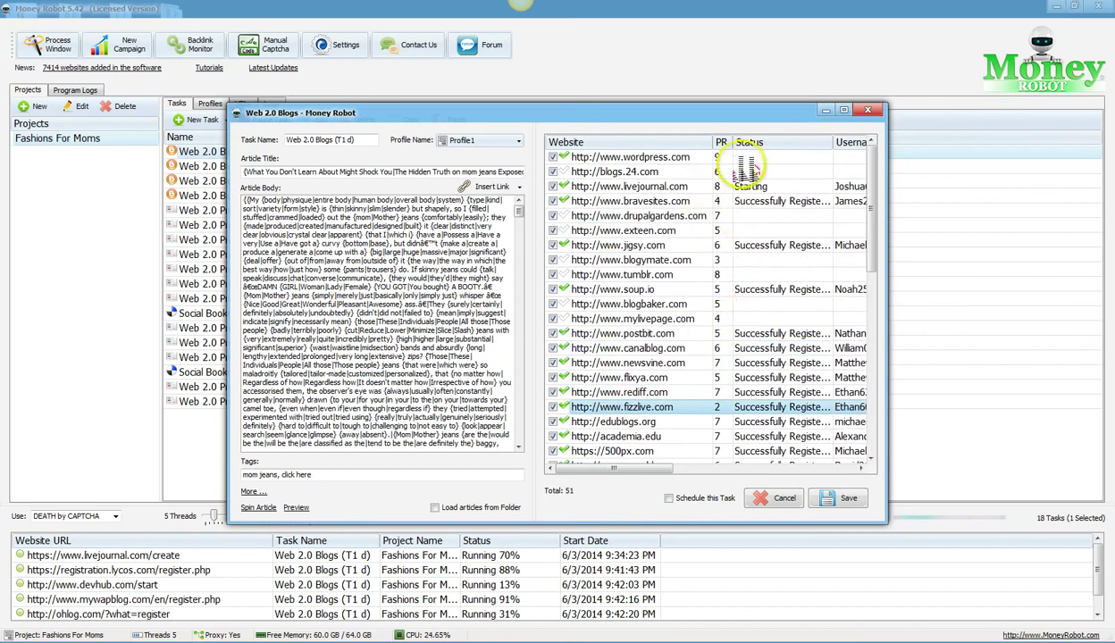
scroll(755, 295, "down", 6)
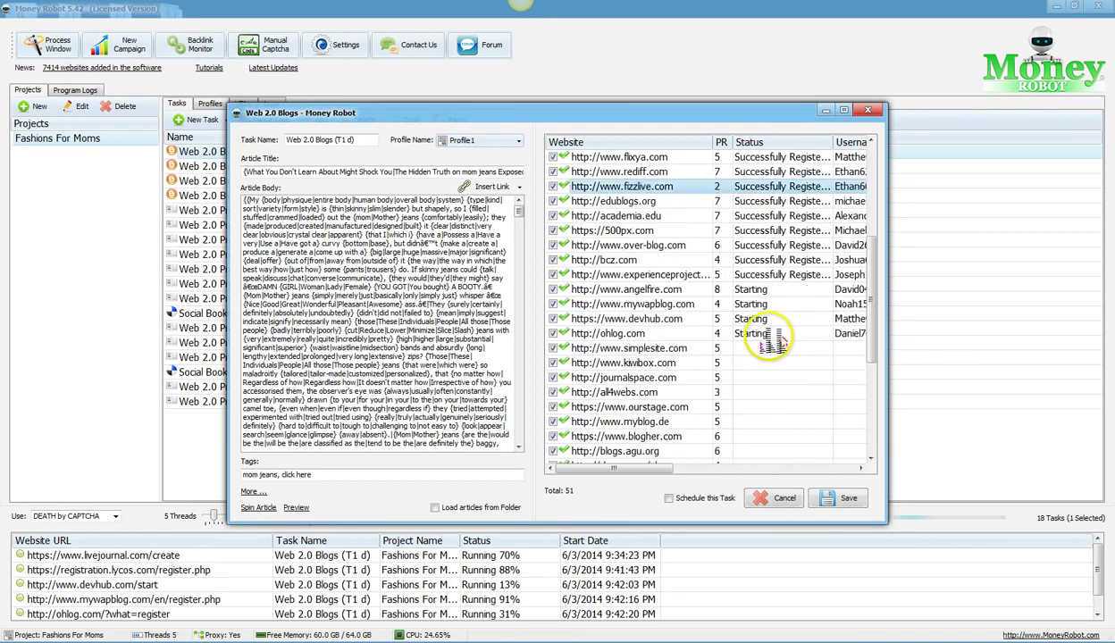
scroll(770, 336, "down", 2)
scroll(732, 329, "down", 2)
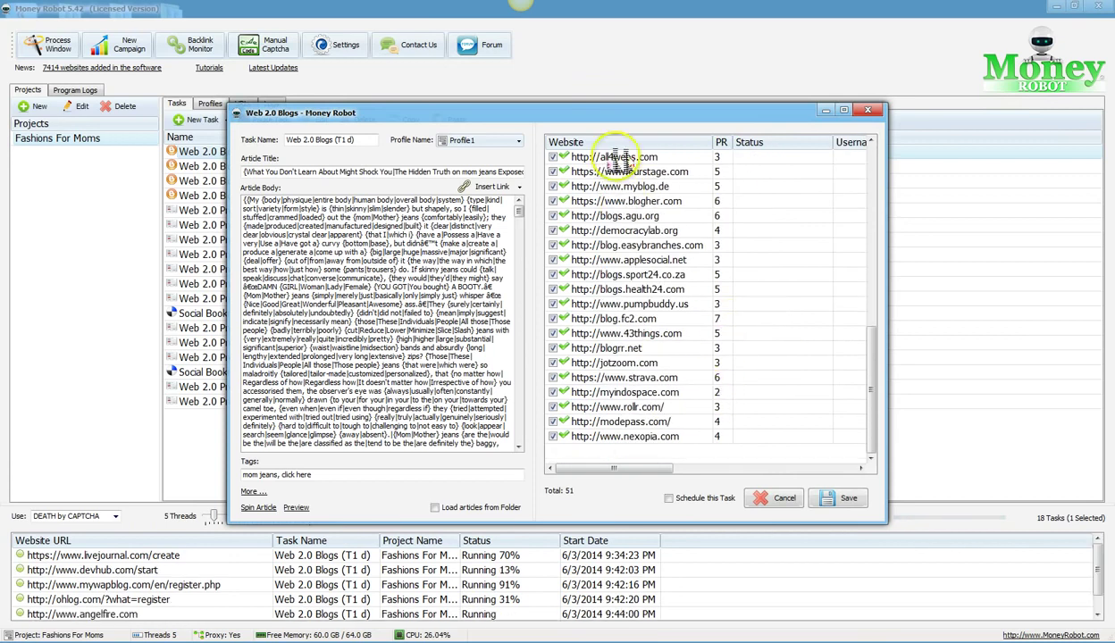
scroll(654, 338, "up", 10)
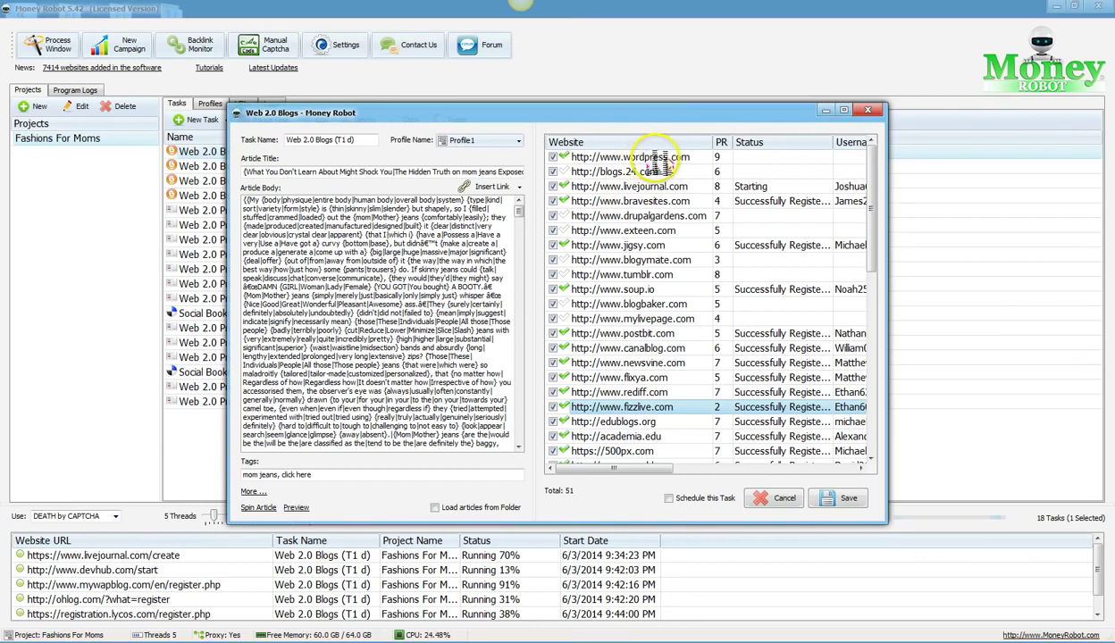
Step: Select wordpress.com, close the editor unsaved, then reopen and close it again
left_click(655, 157)
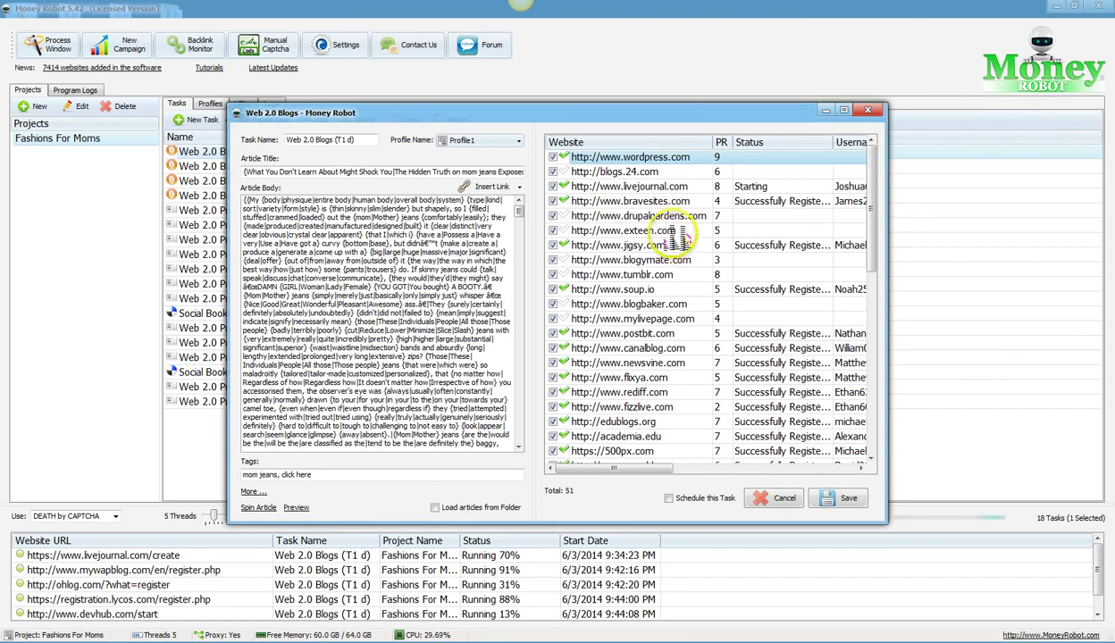
left_click(868, 111)
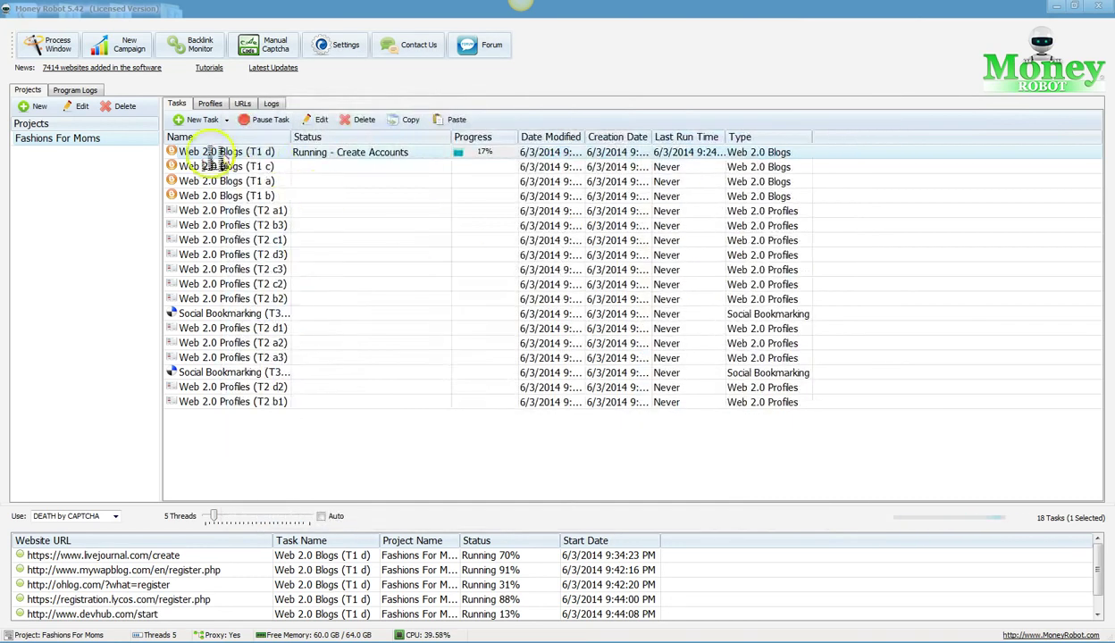
double_click(240, 153)
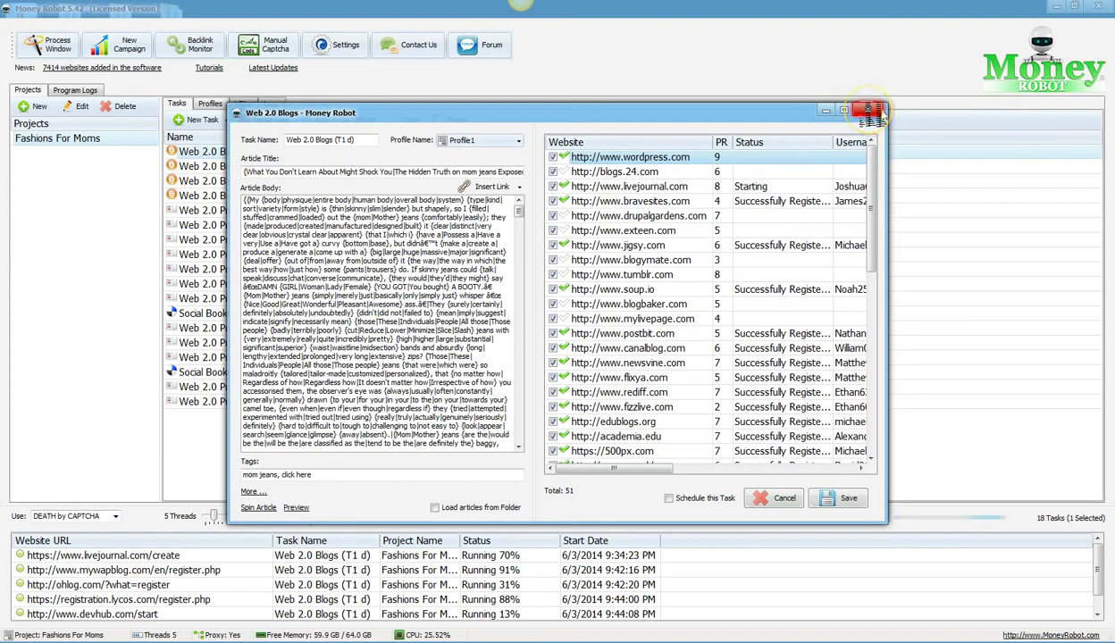
left_click(868, 110)
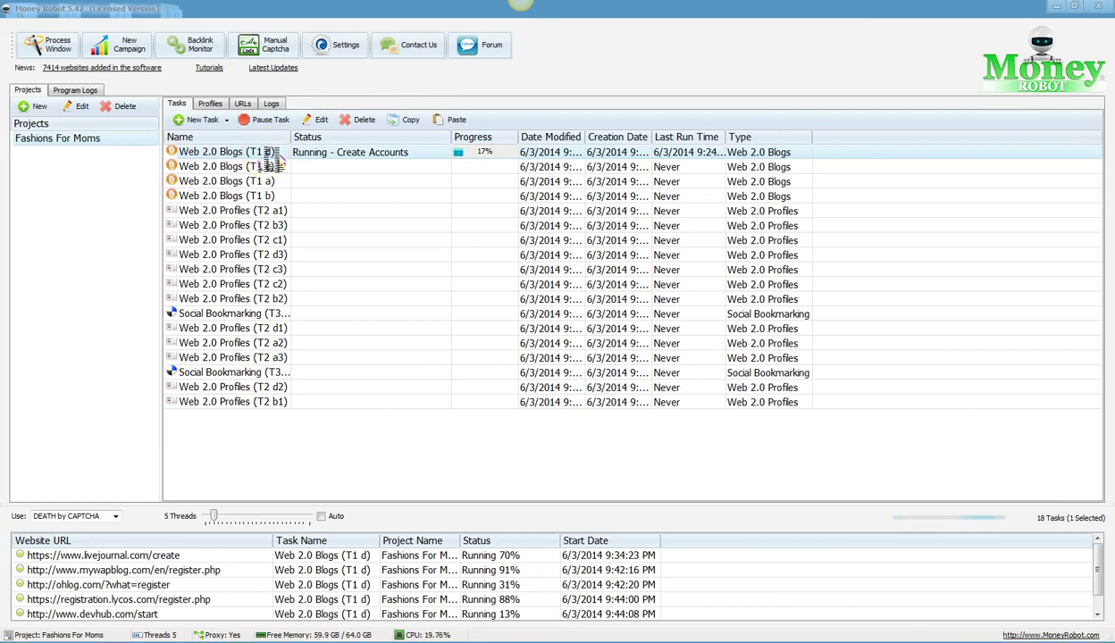
double_click(215, 211)
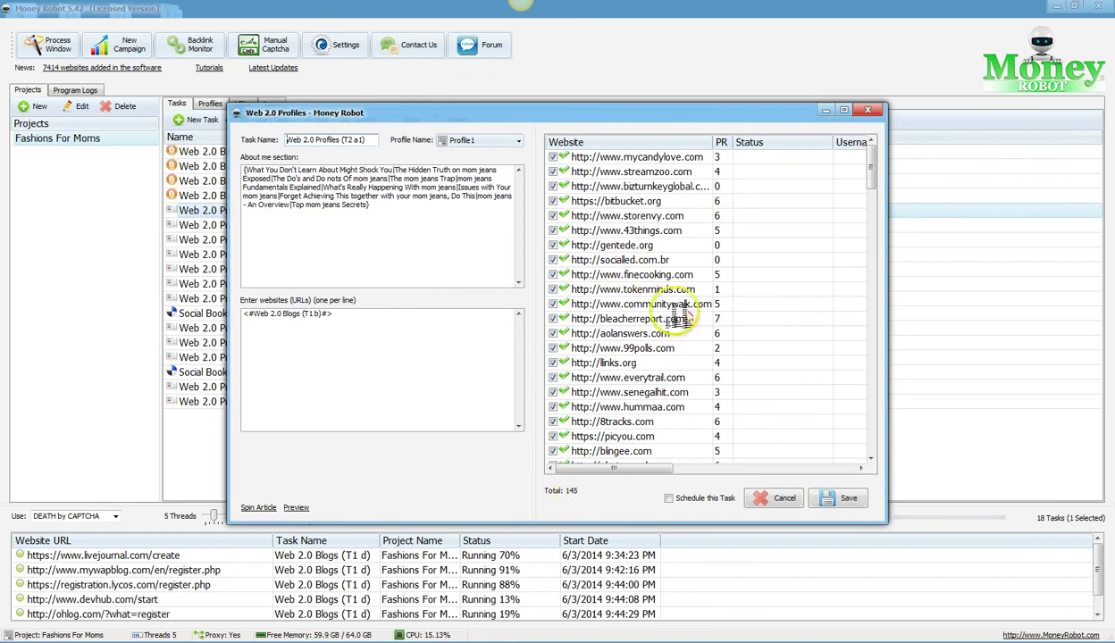
left_click(706, 201)
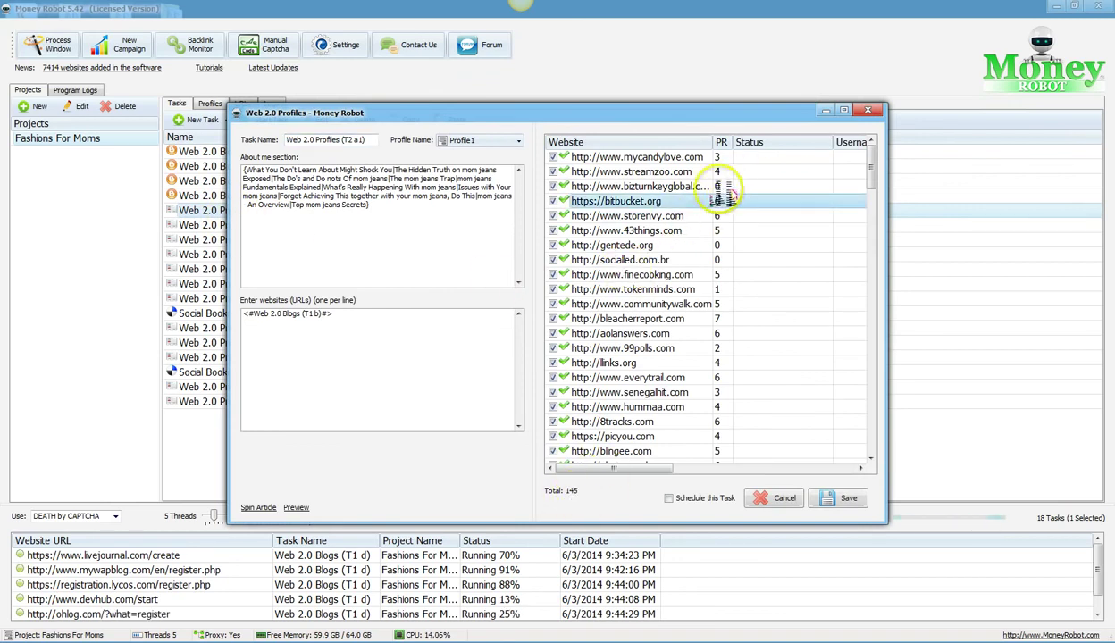
left_click_drag(471, 116, 561, 114)
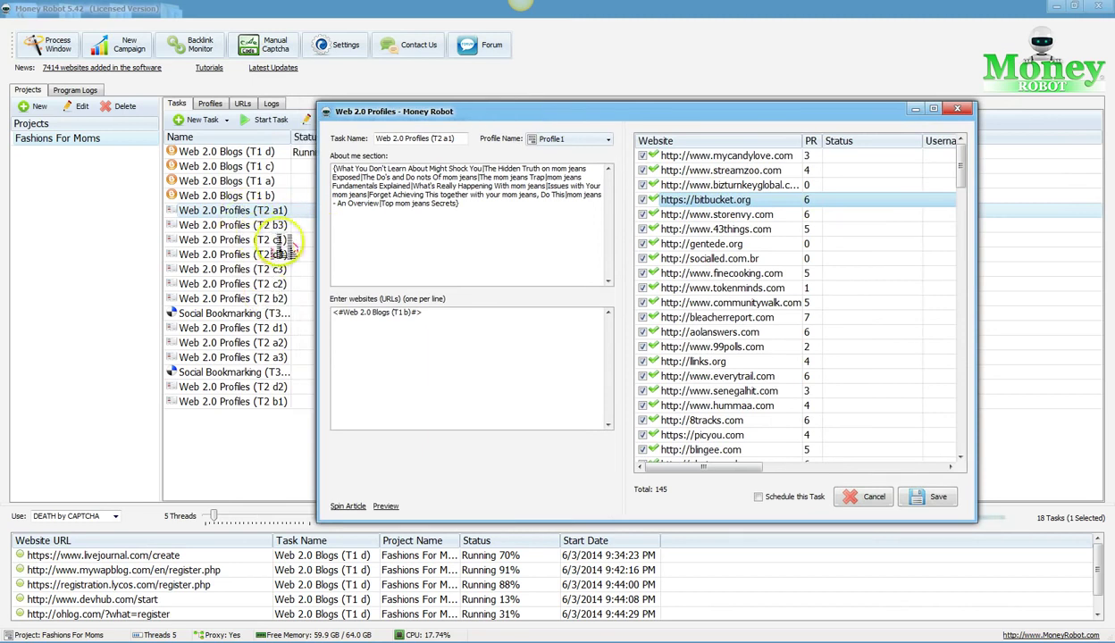
left_click_drag(626, 111, 556, 112)
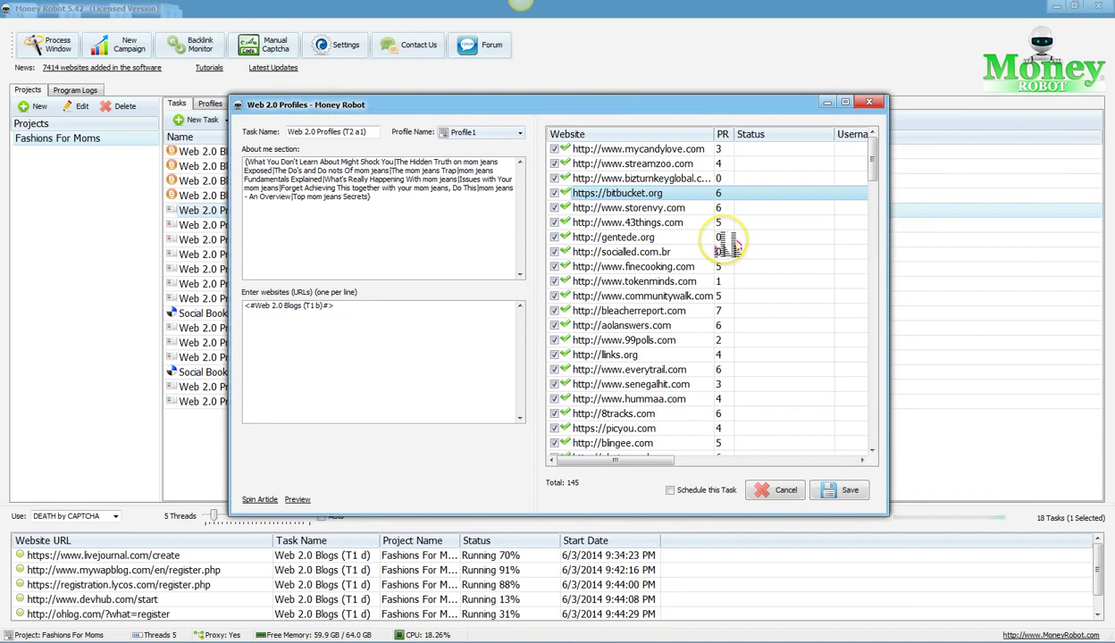
left_click(724, 210)
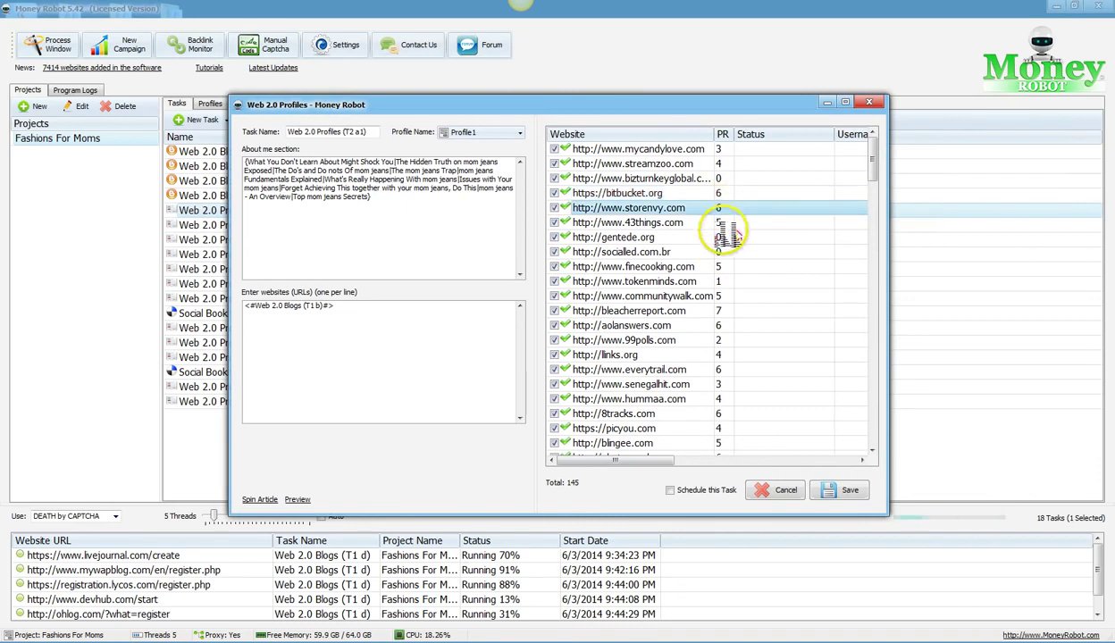
left_click(725, 311)
scroll(725, 318, "down", 1)
left_click(722, 326)
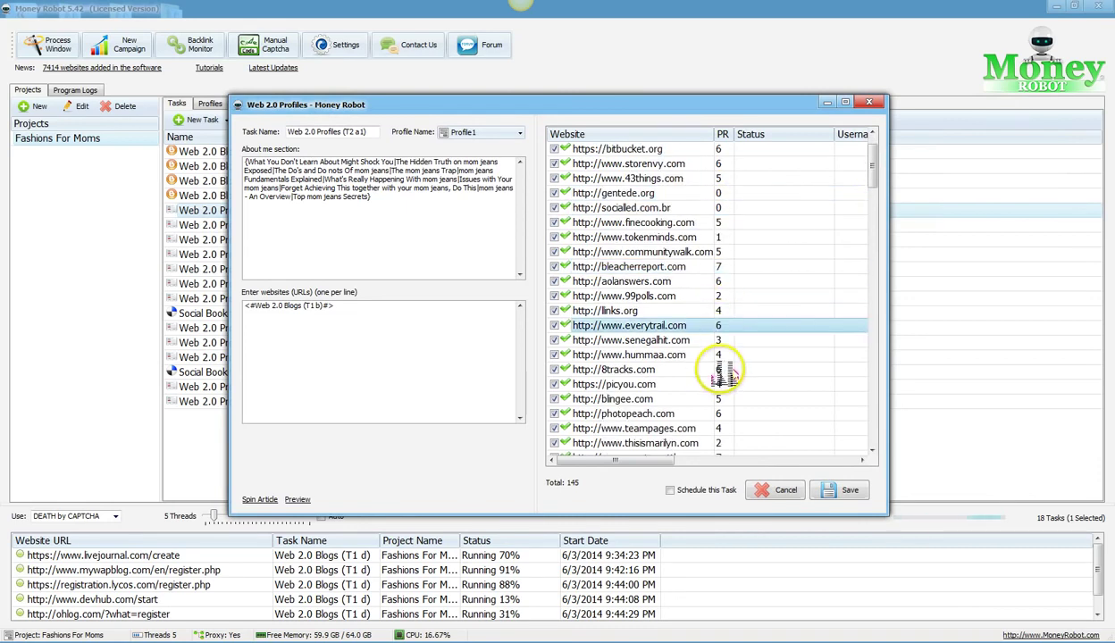
left_click(722, 369)
left_click(726, 281)
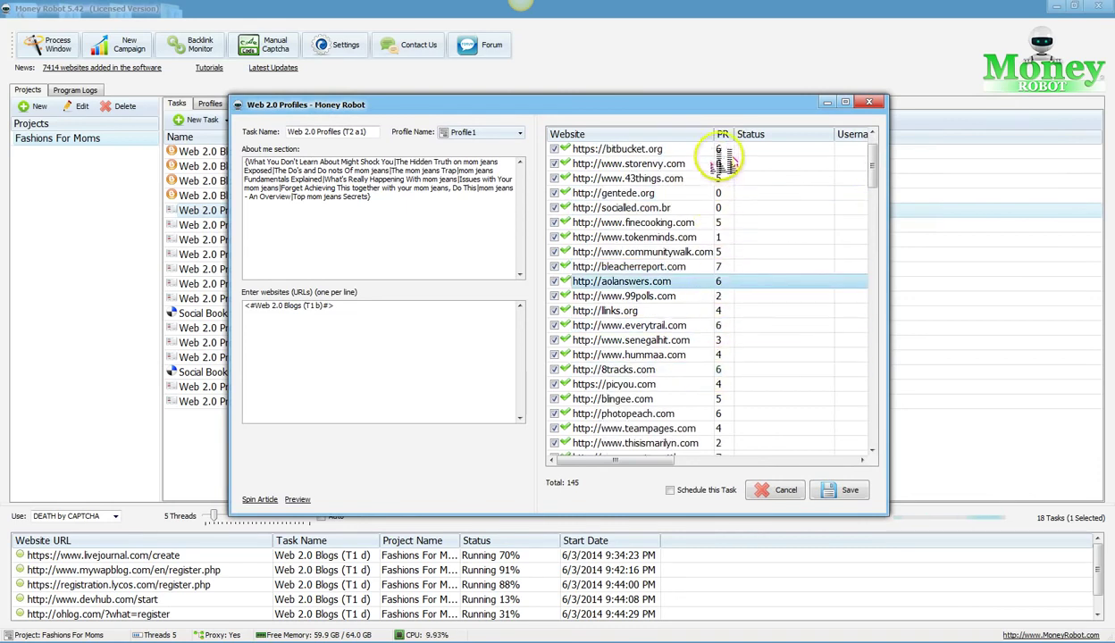
left_click(721, 163)
left_click(722, 178)
left_click(724, 222)
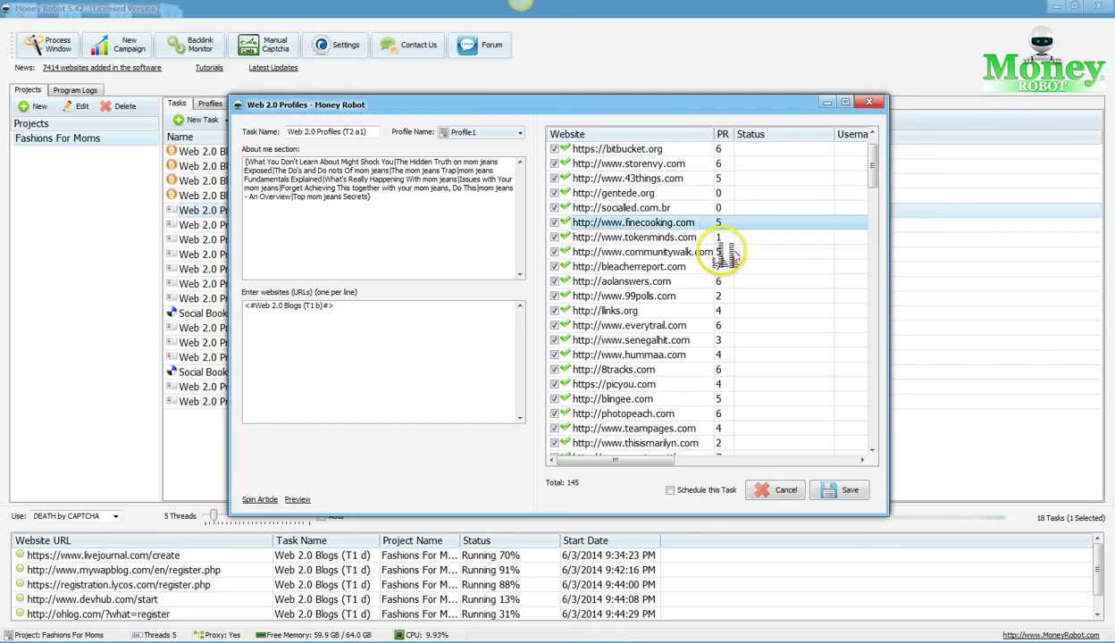
left_click(723, 252)
left_click(724, 311)
left_click(720, 355)
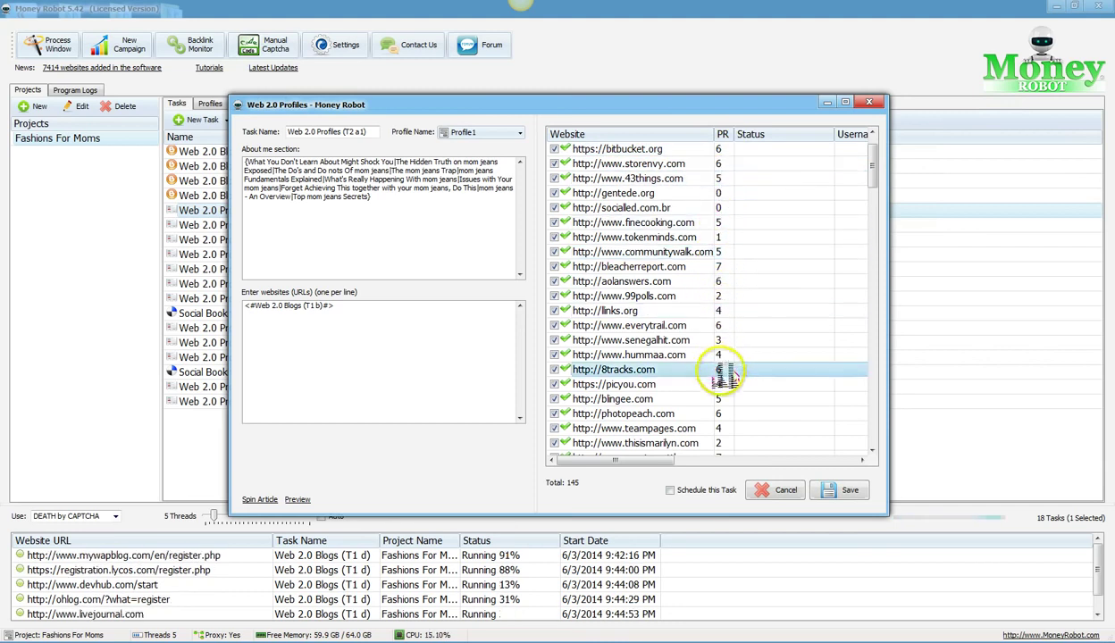
left_click(727, 384)
scroll(731, 383, "down", 2)
left_click(726, 341)
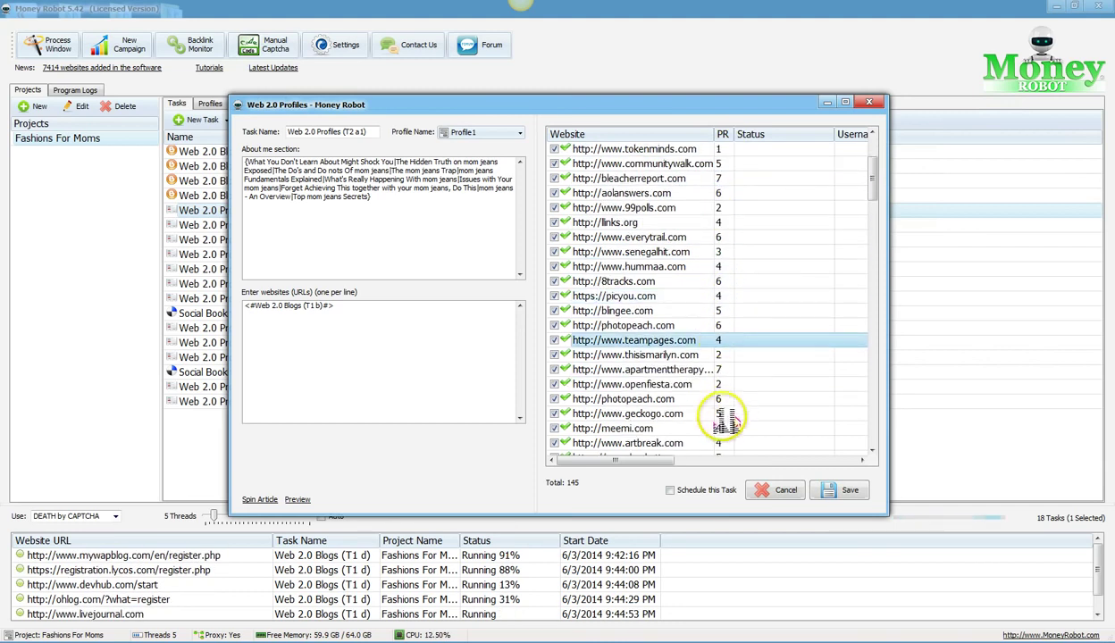
left_click(729, 430)
scroll(740, 420, "down", 4)
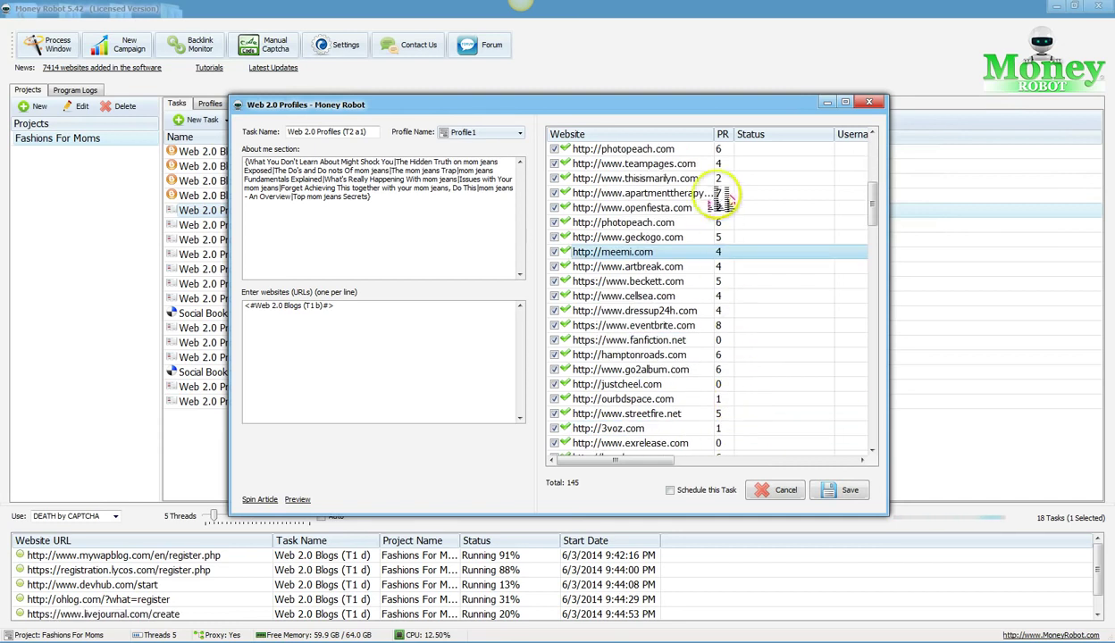
scroll(740, 349, "down", 1)
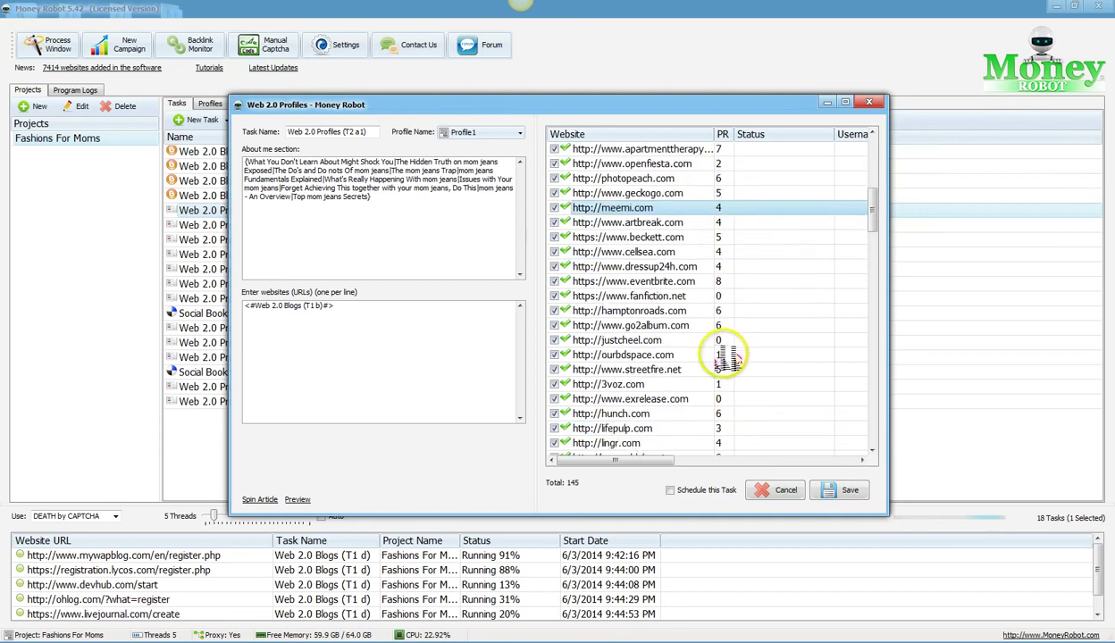
scroll(722, 362, "down", 5)
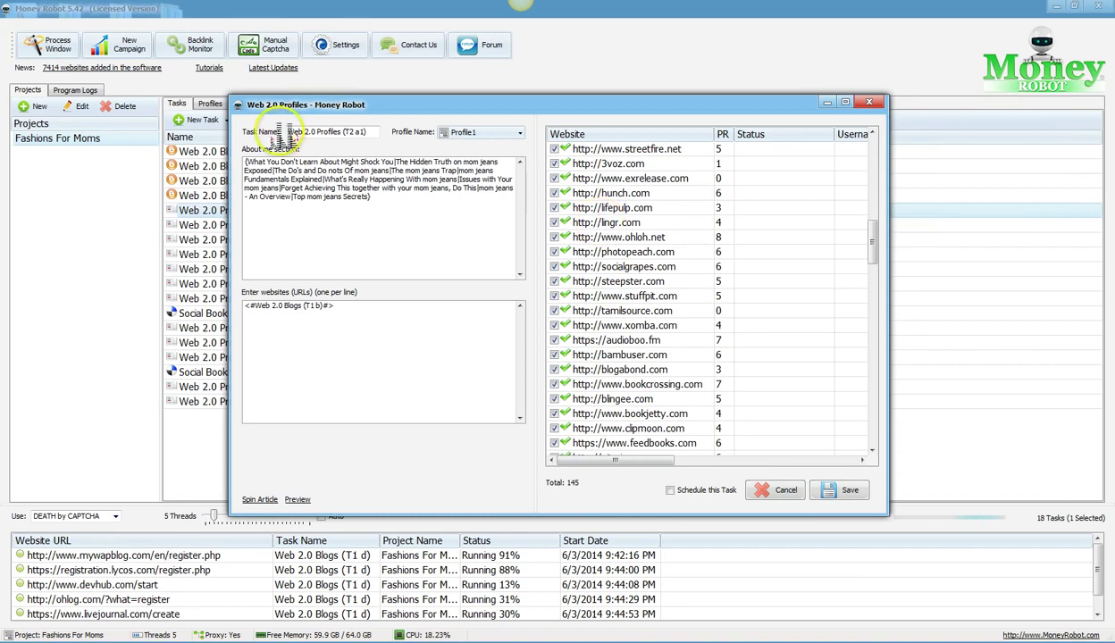
left_click(868, 102)
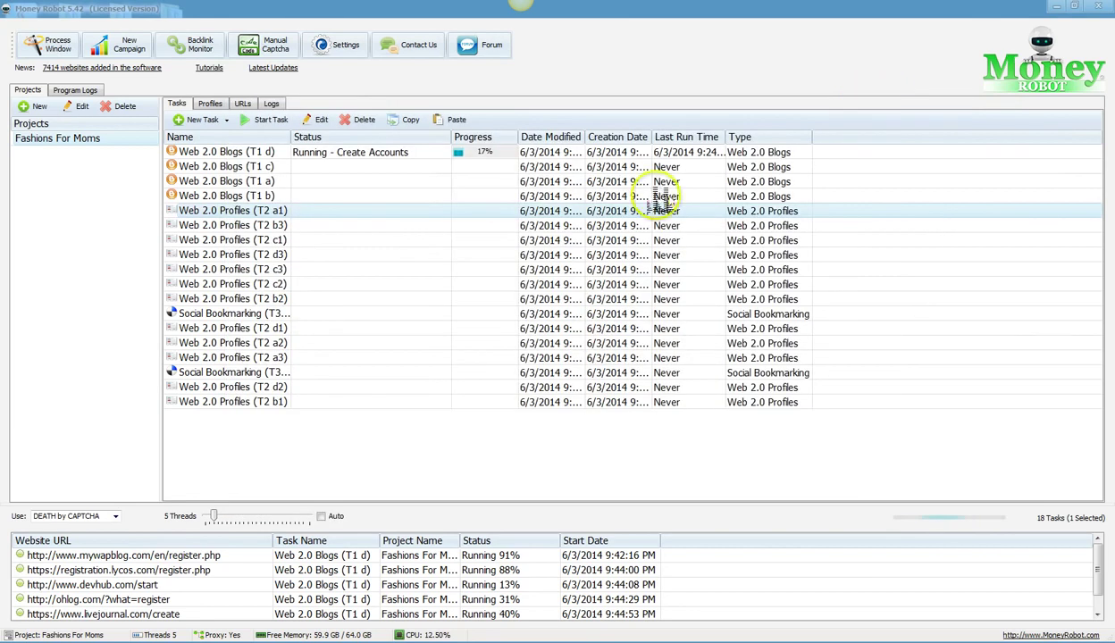
double_click(237, 315)
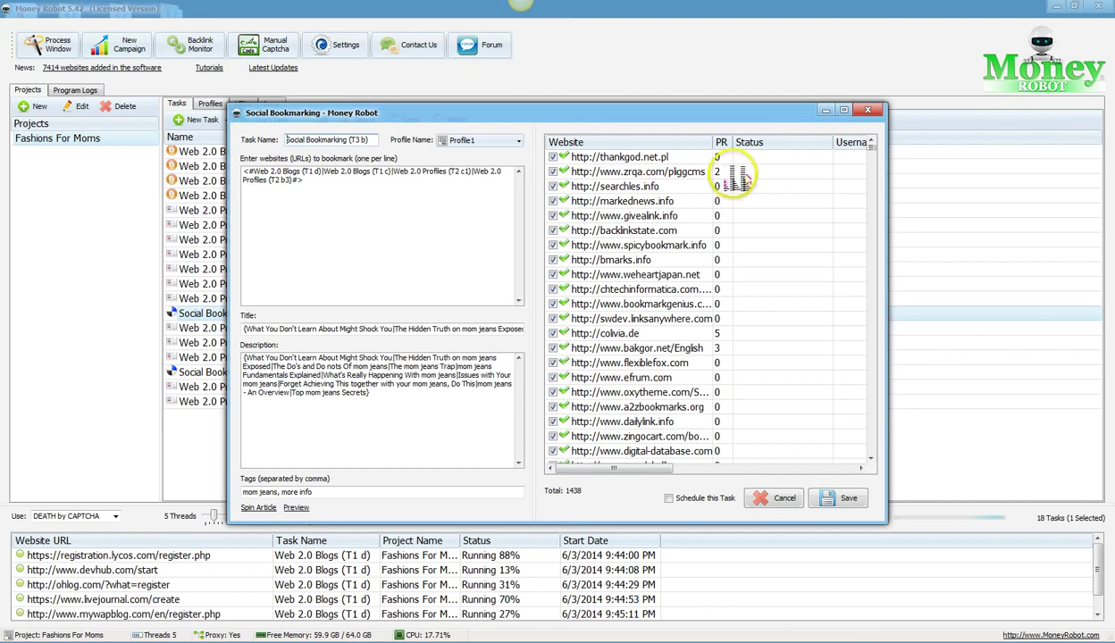
scroll(731, 170, "down", 4)
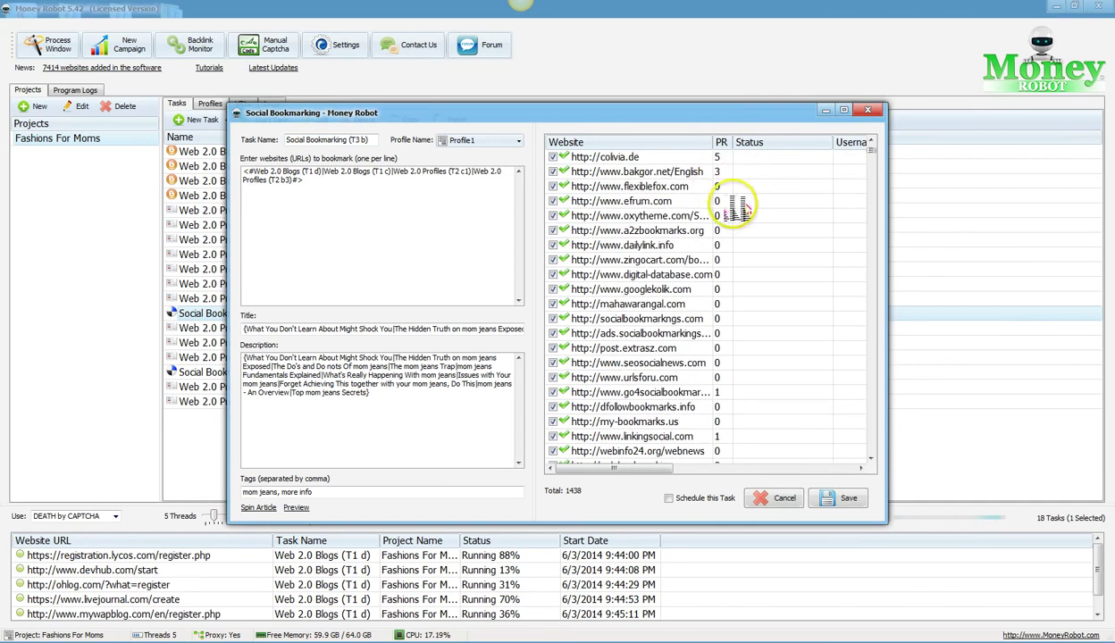
scroll(738, 215, "down", 16)
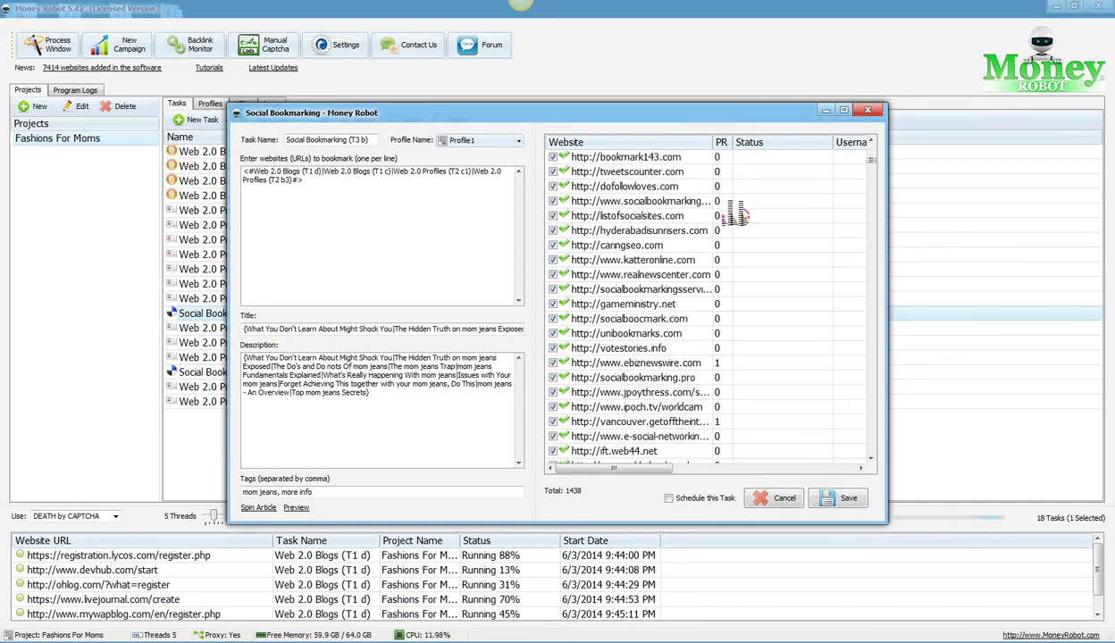
scroll(735, 214, "down", 16)
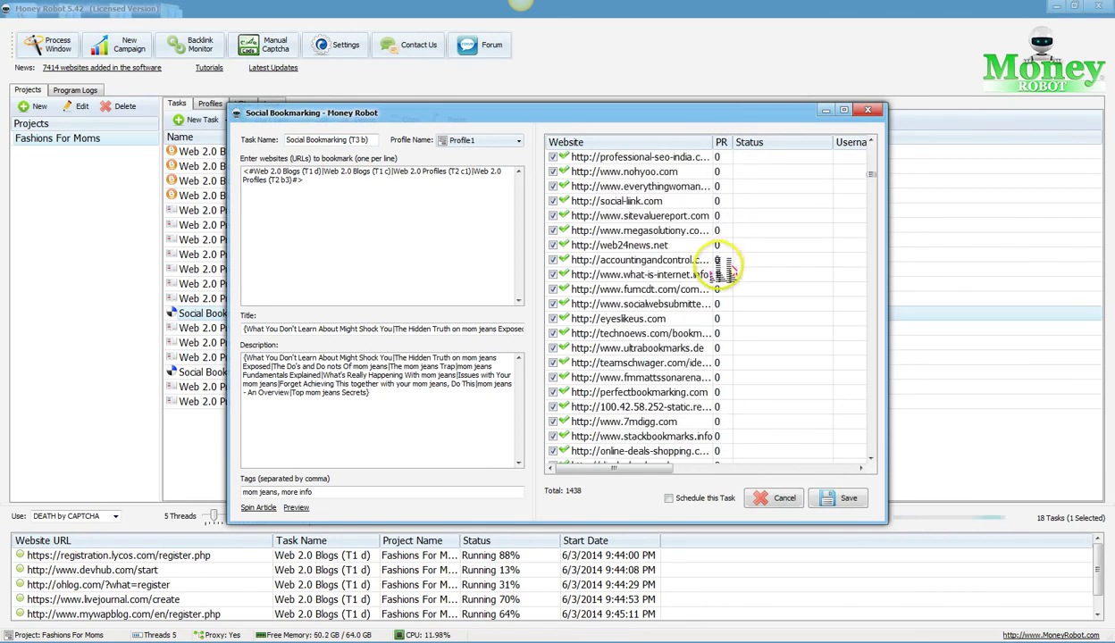
scroll(726, 270, "down", 16)
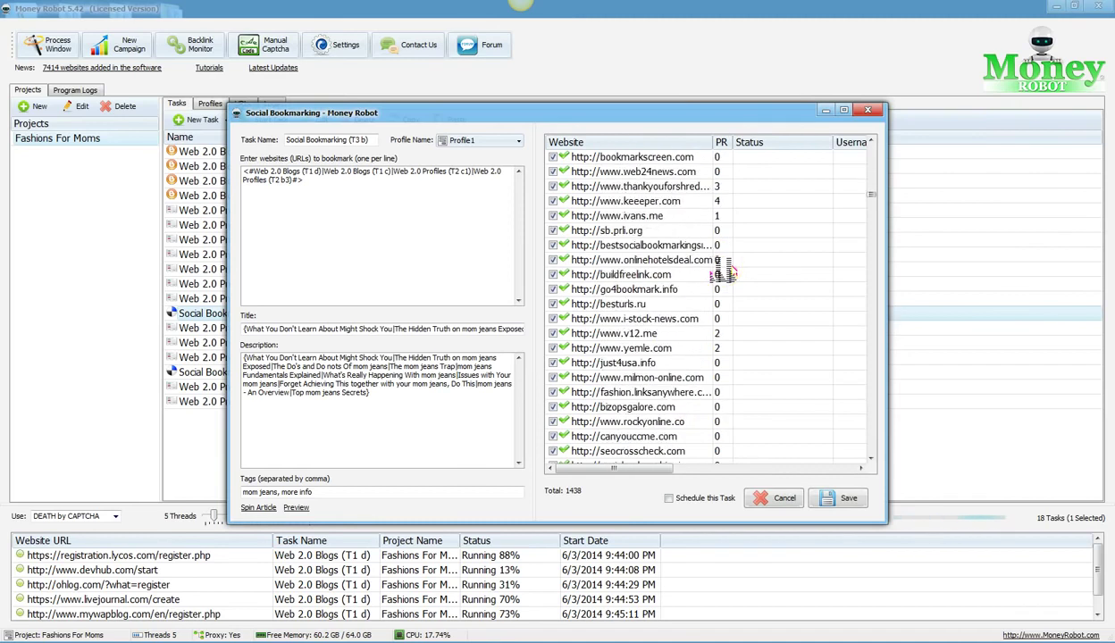
scroll(724, 272, "down", 8)
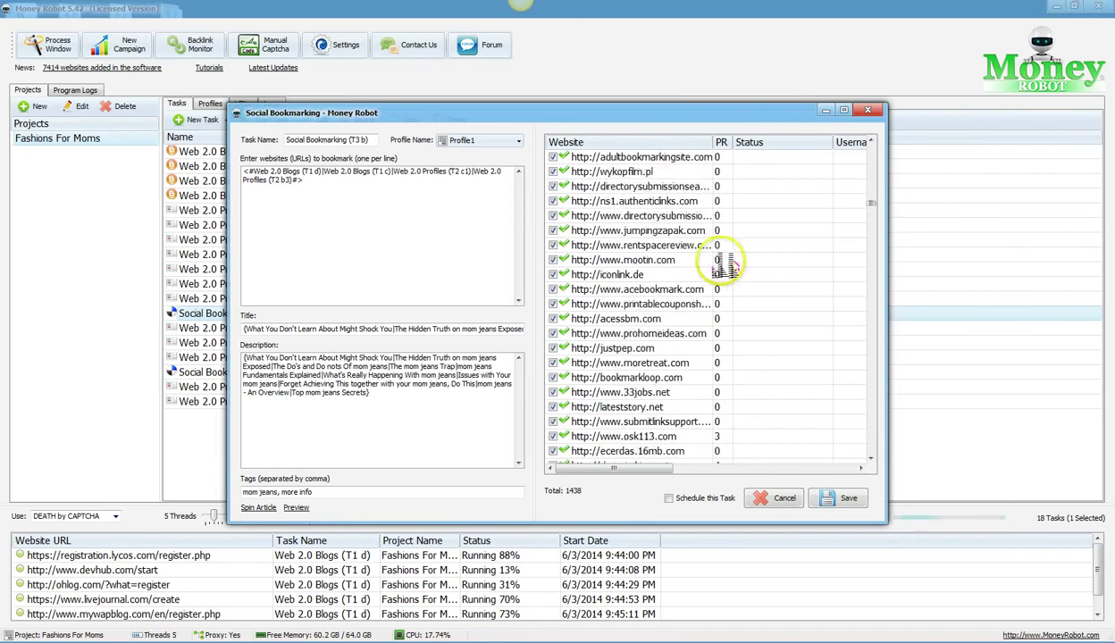
left_click(869, 110)
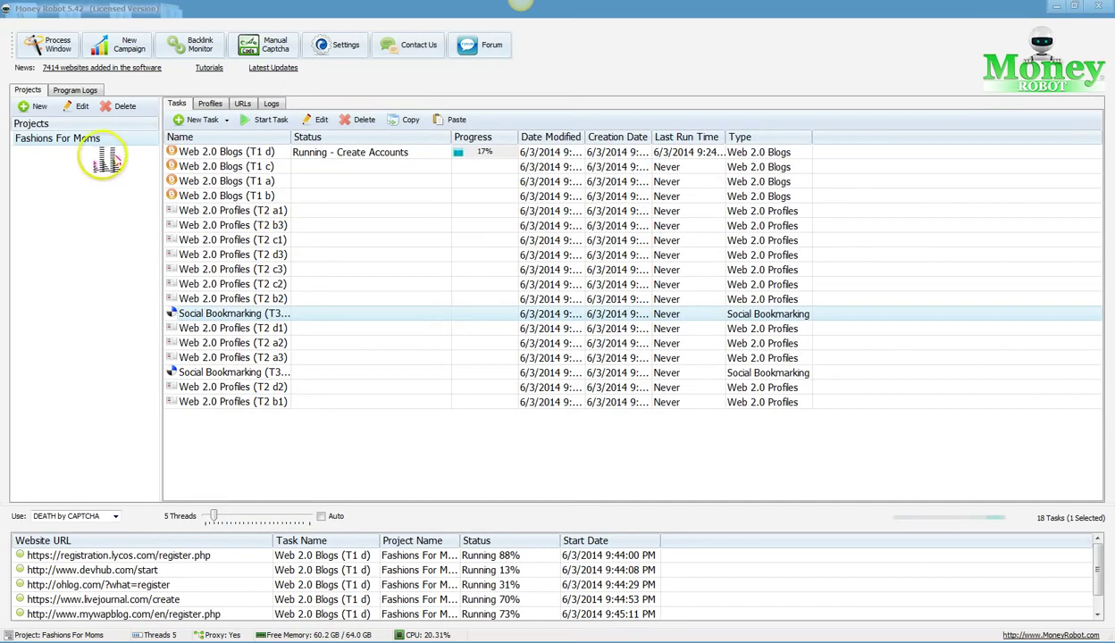
Step: Start a new SEO campaign and create a blank strategy diagram named 'test'
left_click(122, 44)
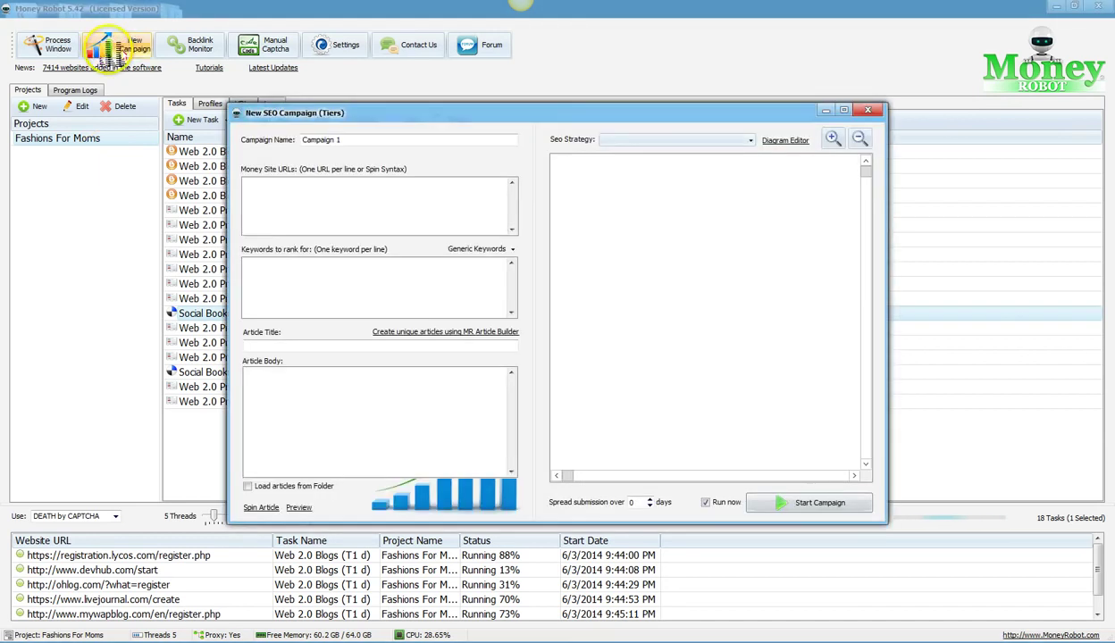
left_click(779, 143)
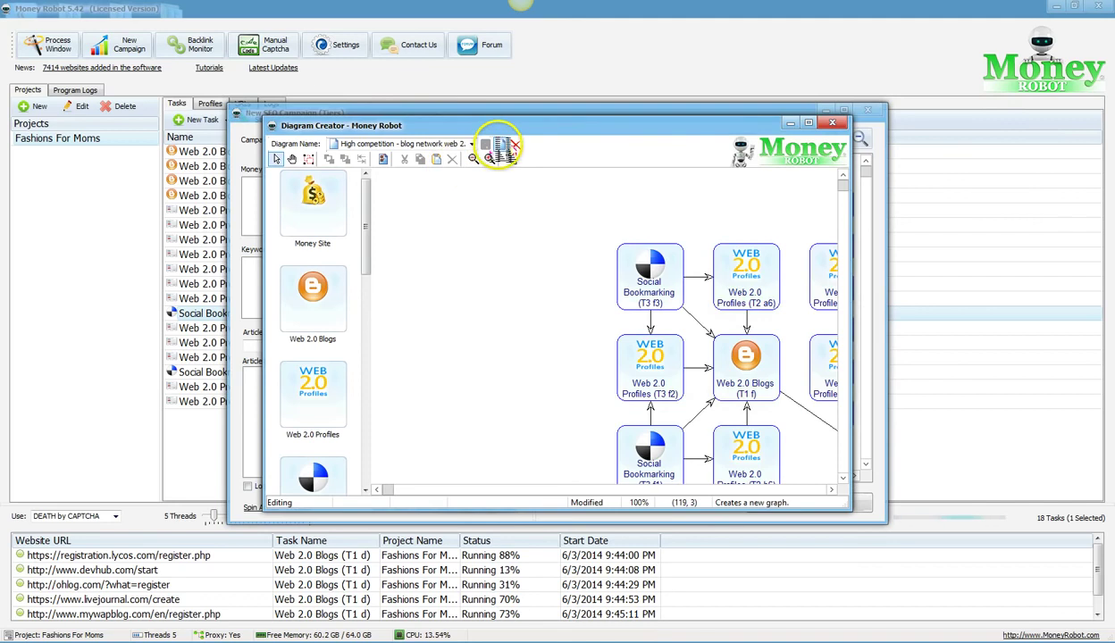
left_click(501, 144)
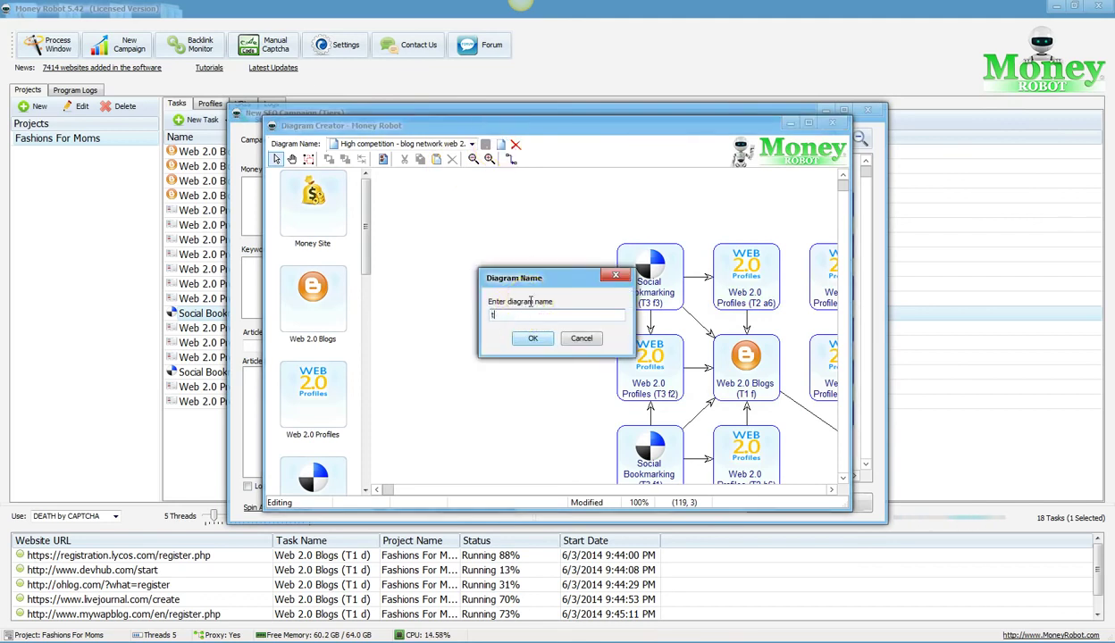
left_click(533, 338)
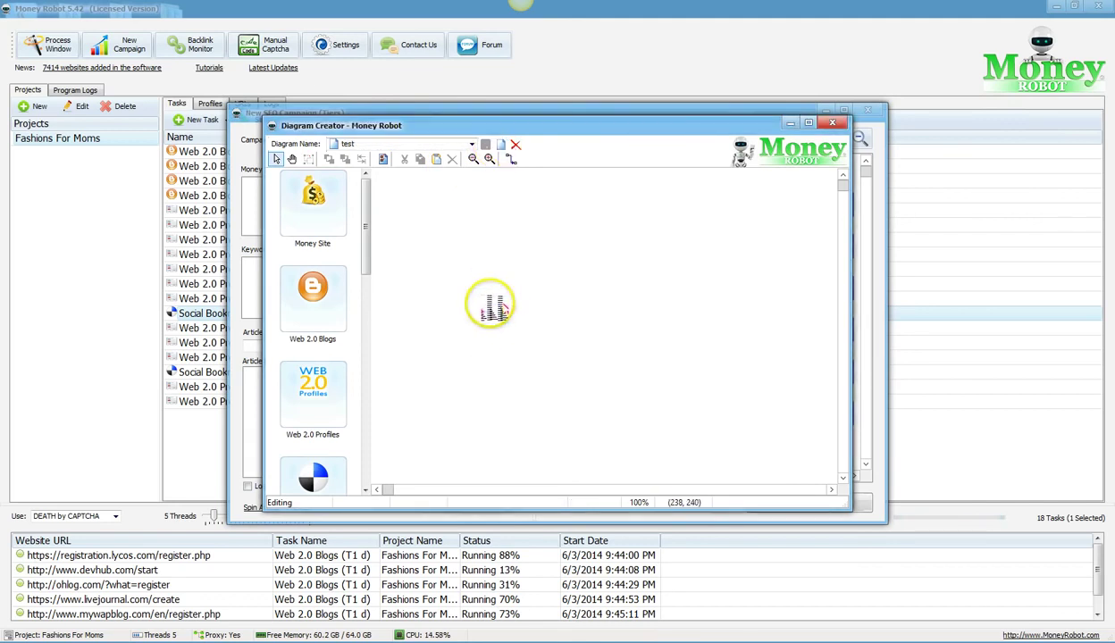
Step: Place Money Site, Social Network Posts and Web Directories nodes on the diagram canvas
left_click_drag(314, 210, 612, 284)
left_click_drag(367, 215, 372, 268)
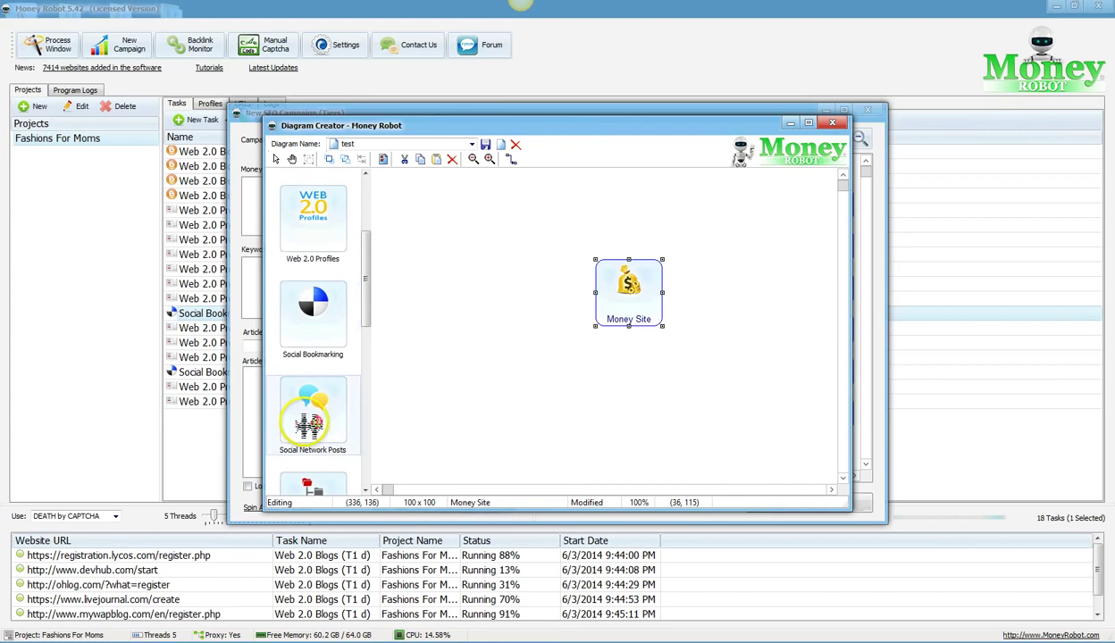
left_click_drag(308, 420, 524, 351)
left_click_drag(371, 280, 646, 410)
left_click_drag(356, 422, 506, 225)
left_click_drag(374, 304, 370, 355)
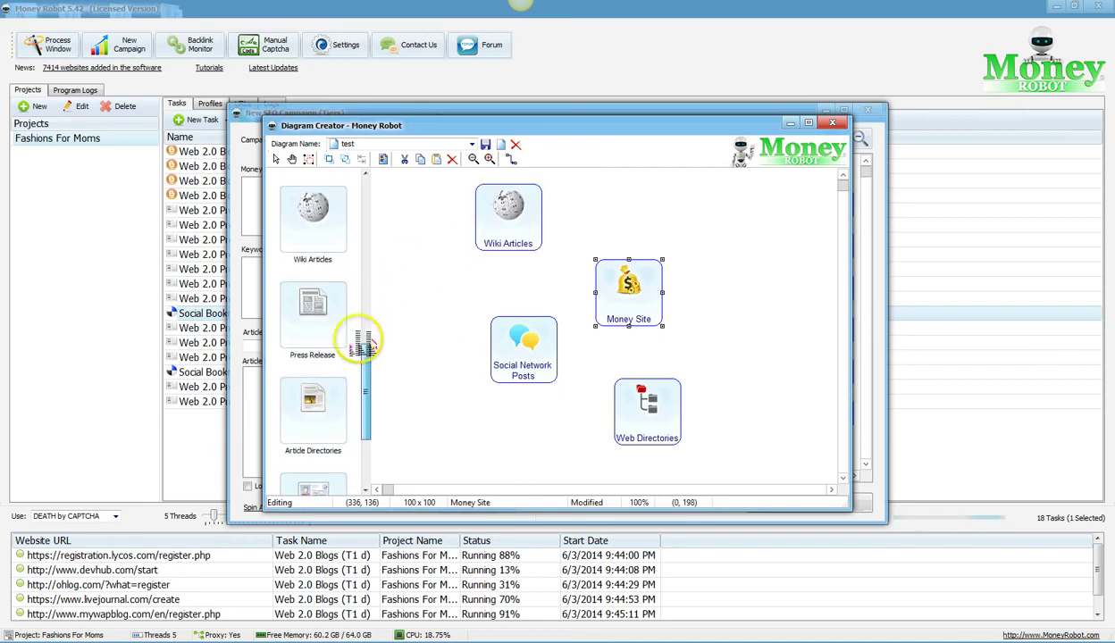
Step: Add Press Release, Article Directories, Forum Profiles and RSS nodes around Money Site
left_click_drag(312, 317, 711, 198)
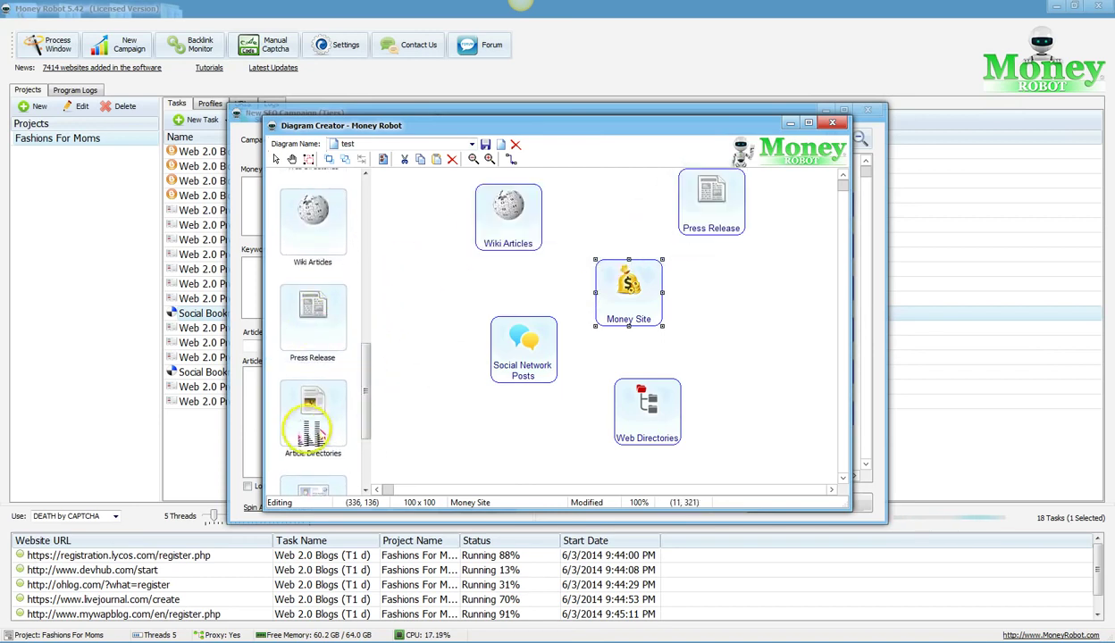
left_click_drag(312, 429, 770, 295)
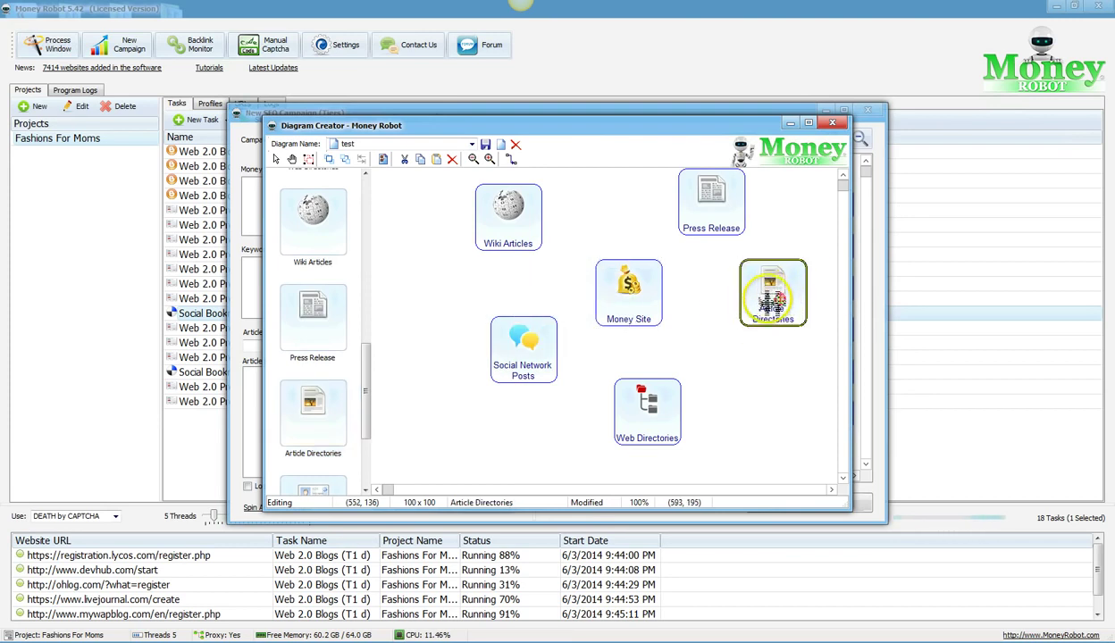
scroll(369, 353, "down", 3)
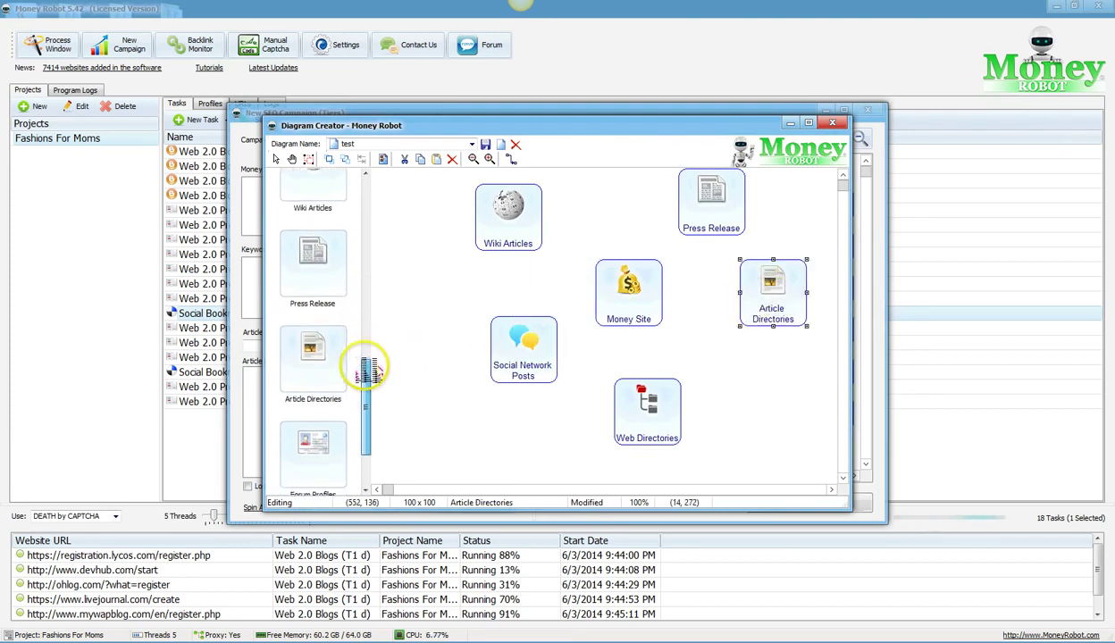
left_click_drag(480, 402, 747, 391)
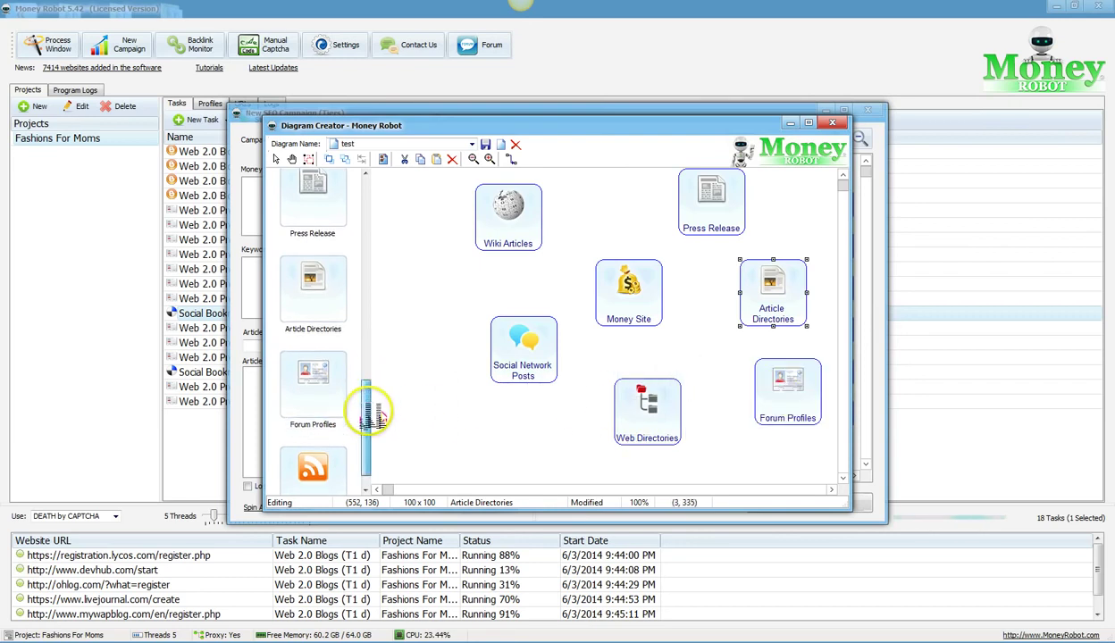
scroll(299, 398, "down", 1)
left_click_drag(684, 161, 601, 183)
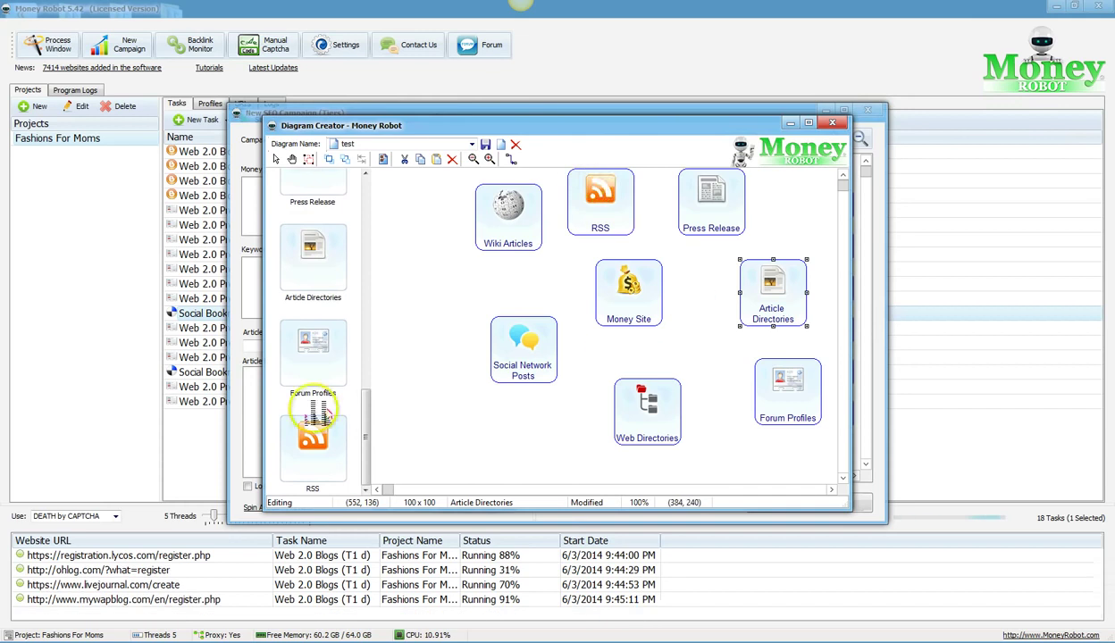
left_click_drag(319, 298, 349, 258)
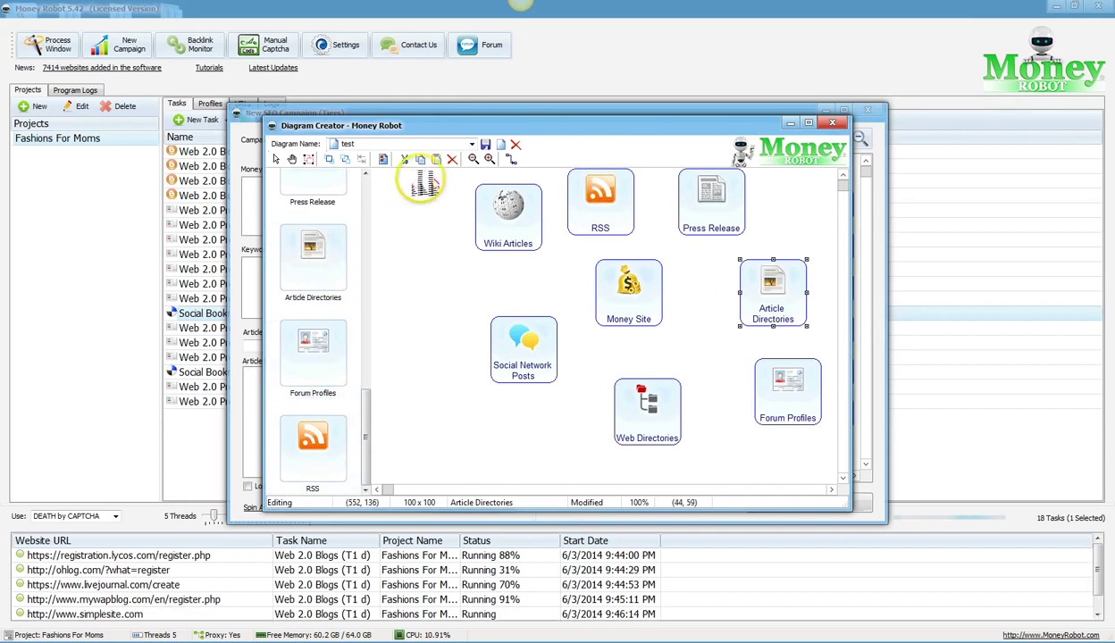
left_click(511, 158)
Step: Link RSS, Social Network Posts, Article Directories, Forum Profiles and Web Directories to Money Site
mouse_move(588, 208)
left_mouse_down()
mouse_move(630, 290)
mouse_move(632, 281)
left_mouse_up()
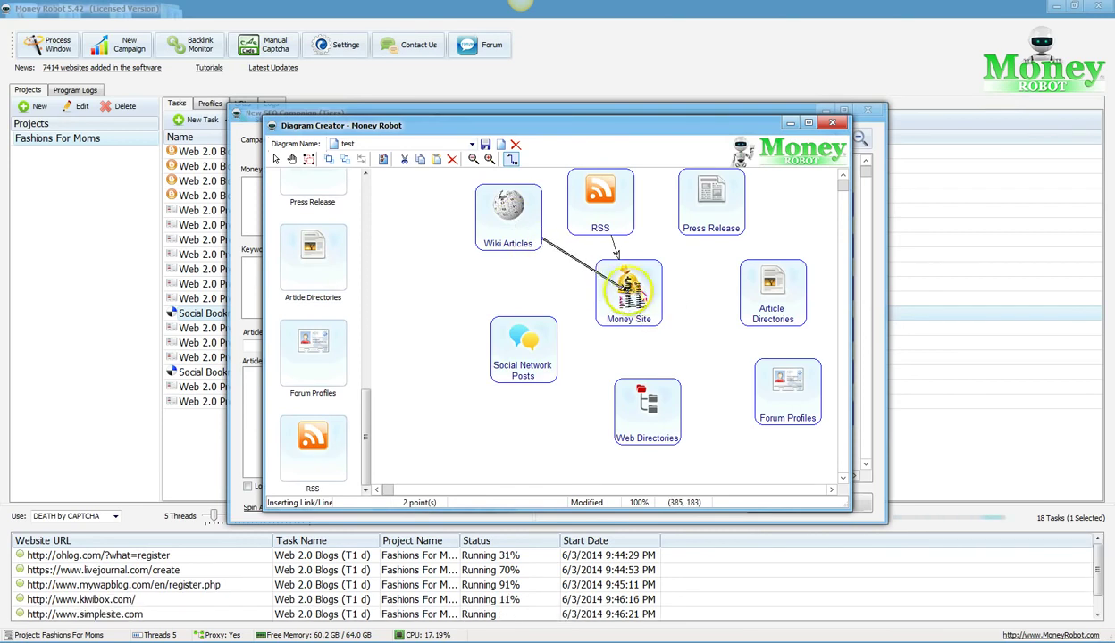
left_click_drag(522, 339, 659, 261)
left_click(513, 161)
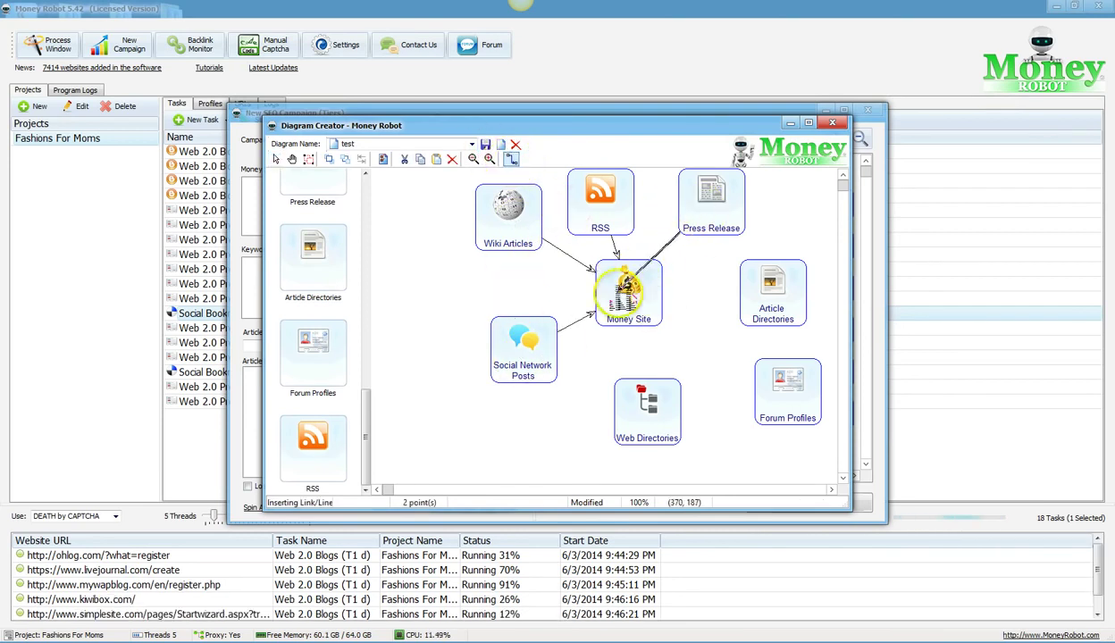
left_click_drag(738, 308, 633, 295)
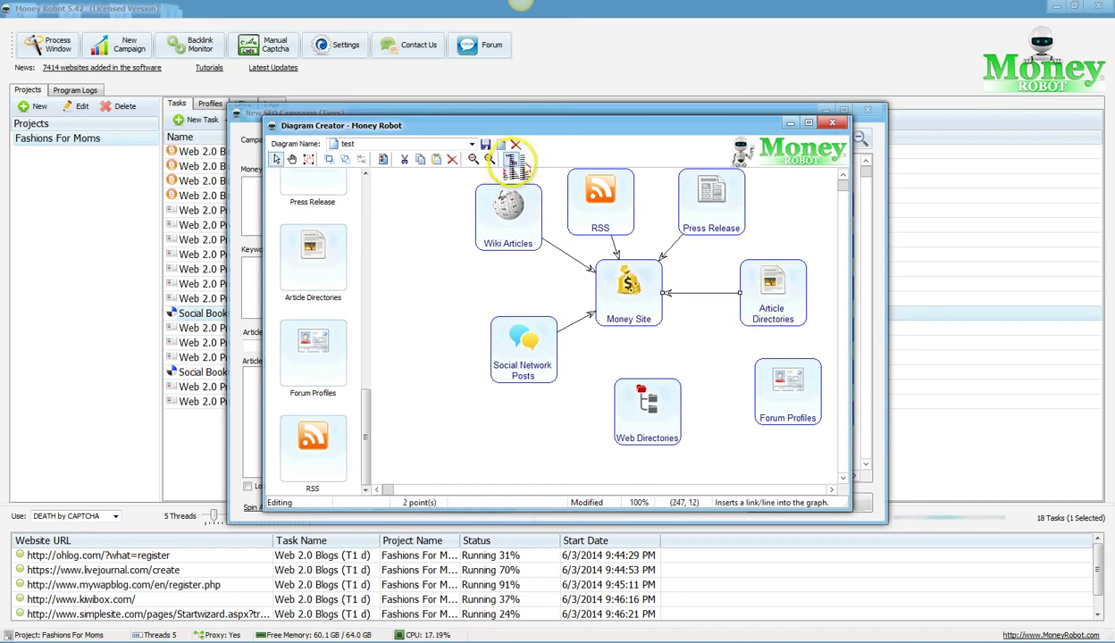
left_click(517, 161)
left_click_drag(768, 375, 621, 279)
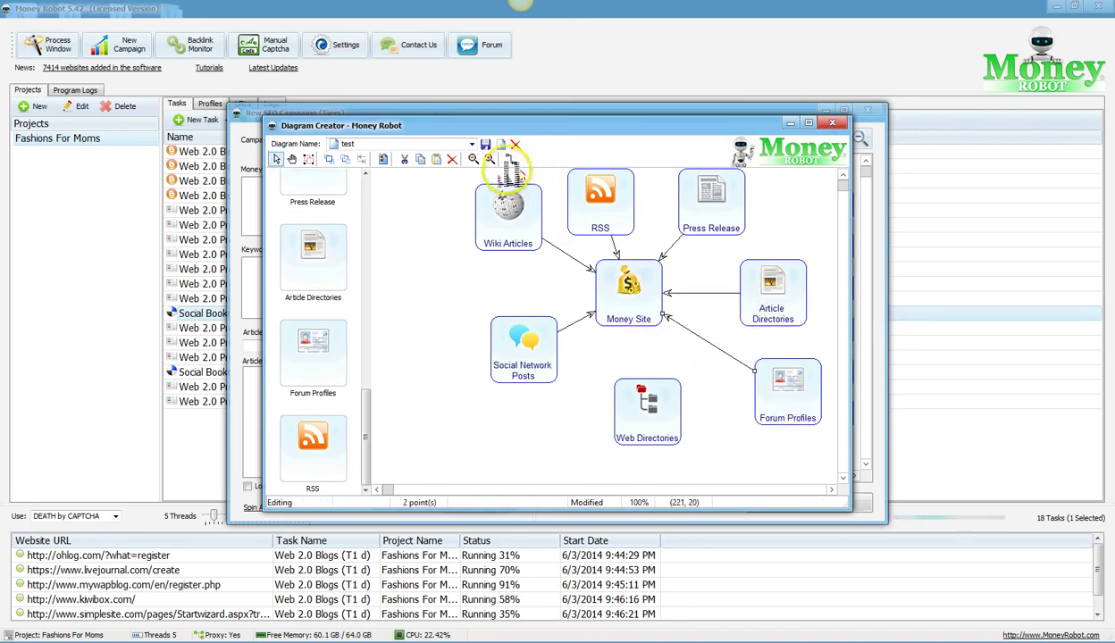
left_click(517, 161)
left_click_drag(650, 404, 646, 304)
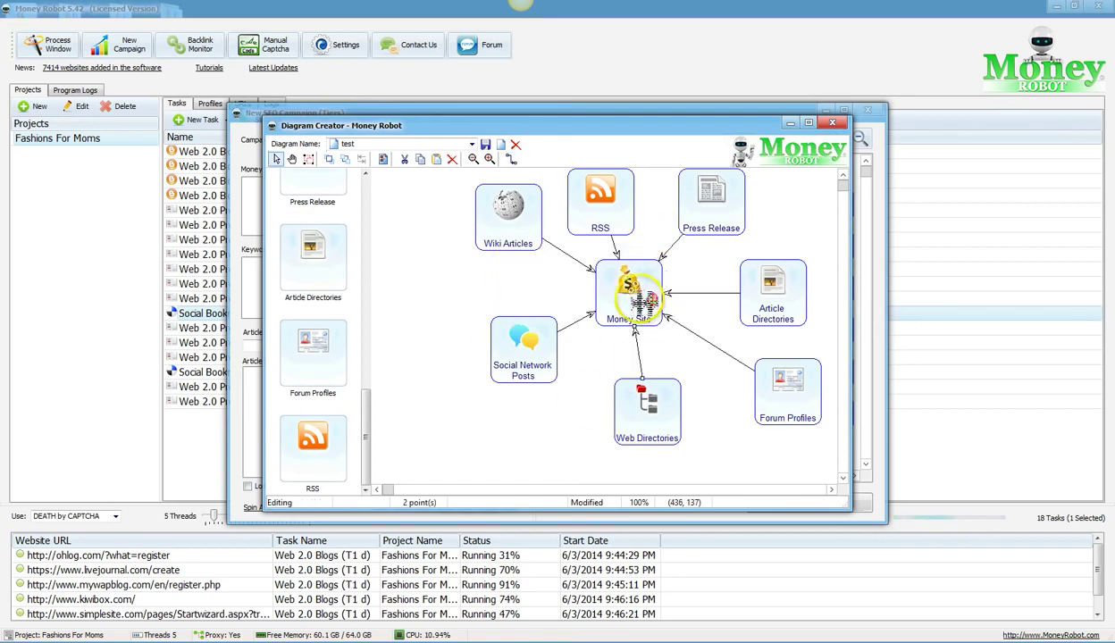
Step: Tidy the node layout around Money Site, then close Diagram Creator
left_click_drag(645, 303, 659, 315)
left_click_drag(770, 295, 758, 308)
left_click_drag(790, 386, 758, 392)
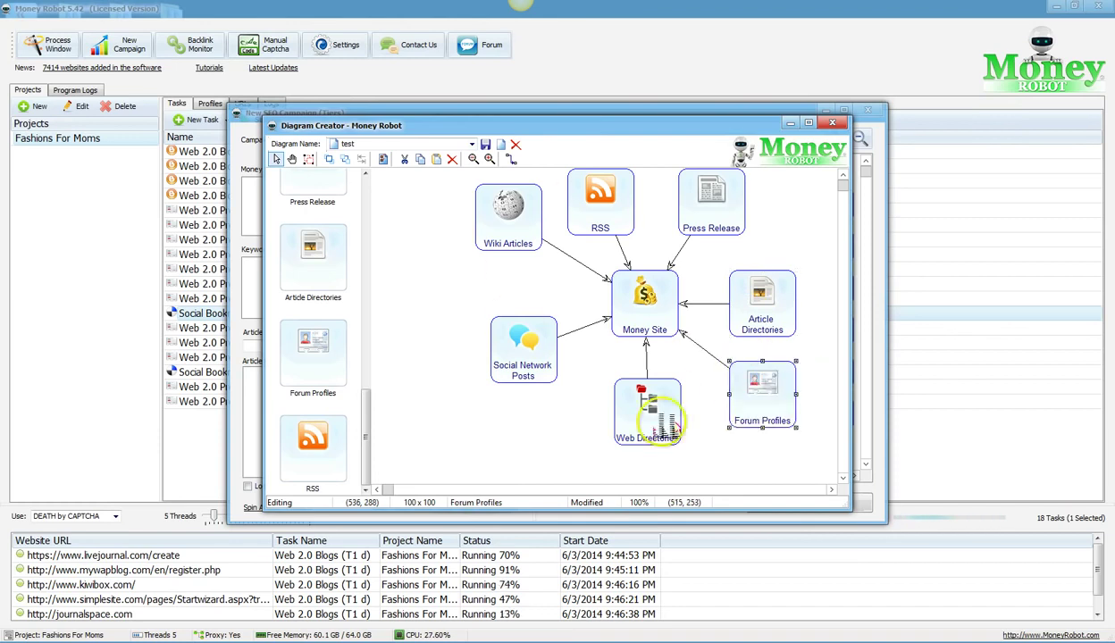
left_click_drag(510, 214, 517, 230)
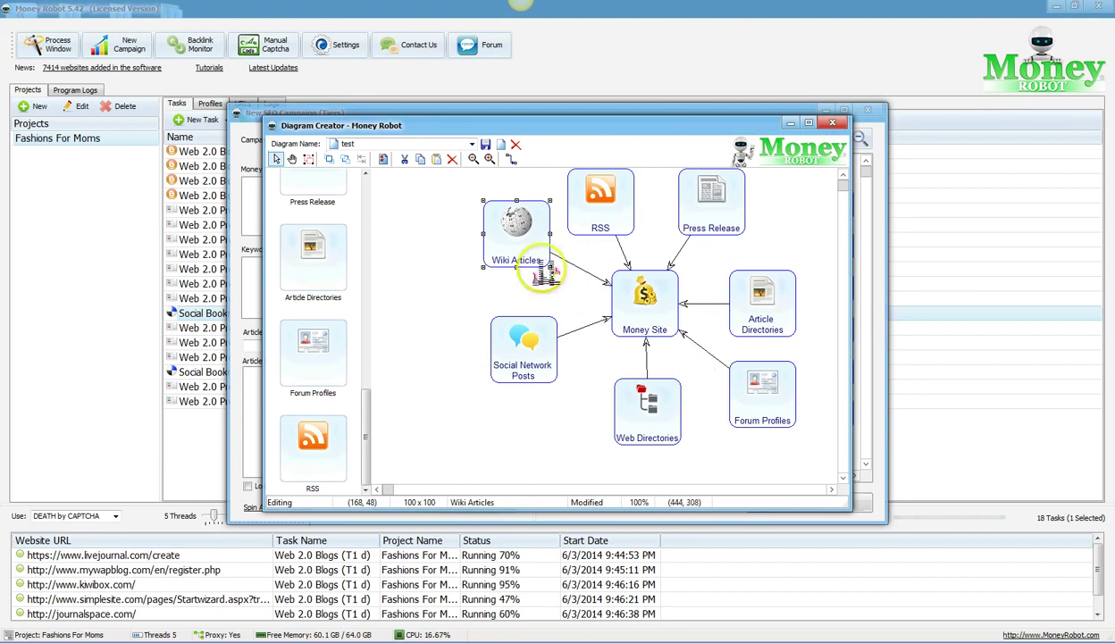
left_click_drag(749, 315, 833, 125)
left_click(832, 124)
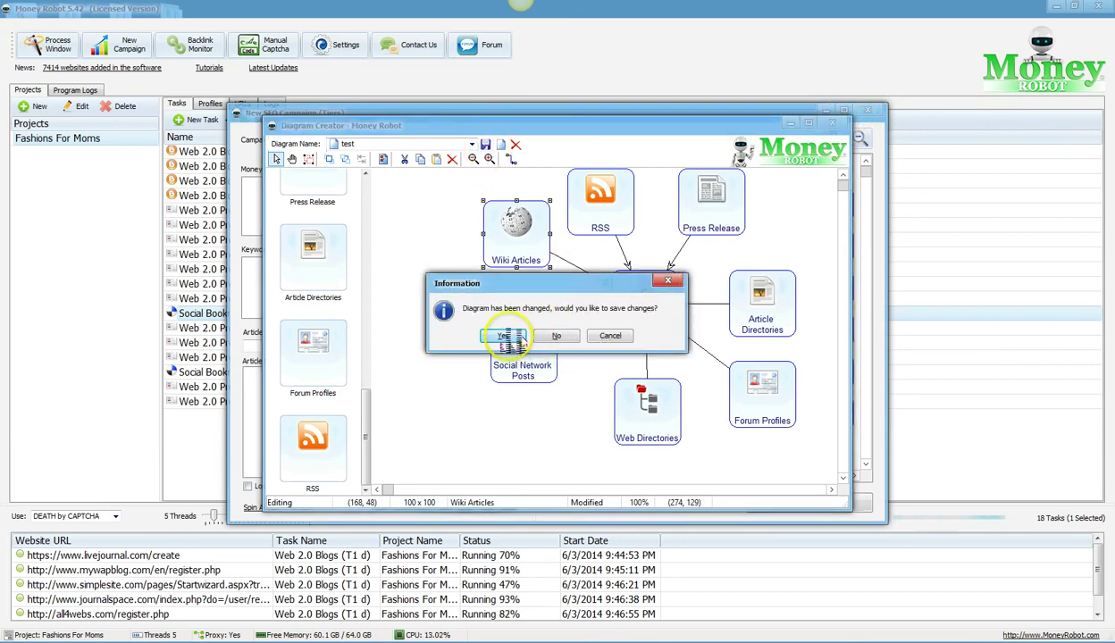
Step: Save the changed diagram and select 'test' as the campaign's SEO strategy
left_click(511, 336)
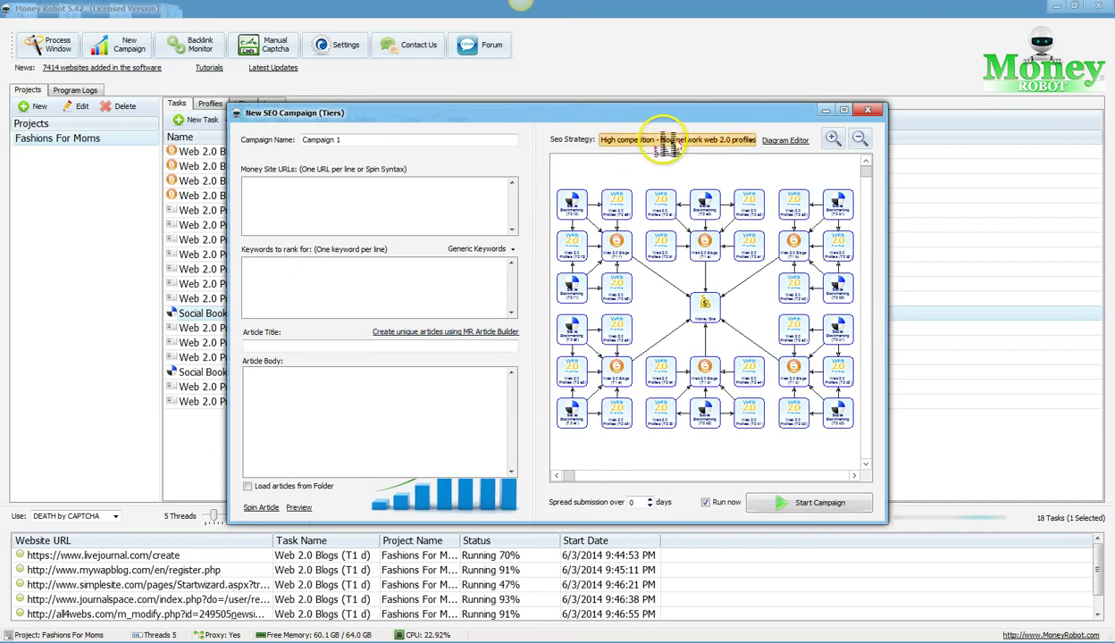
left_click(661, 140)
left_click(621, 242)
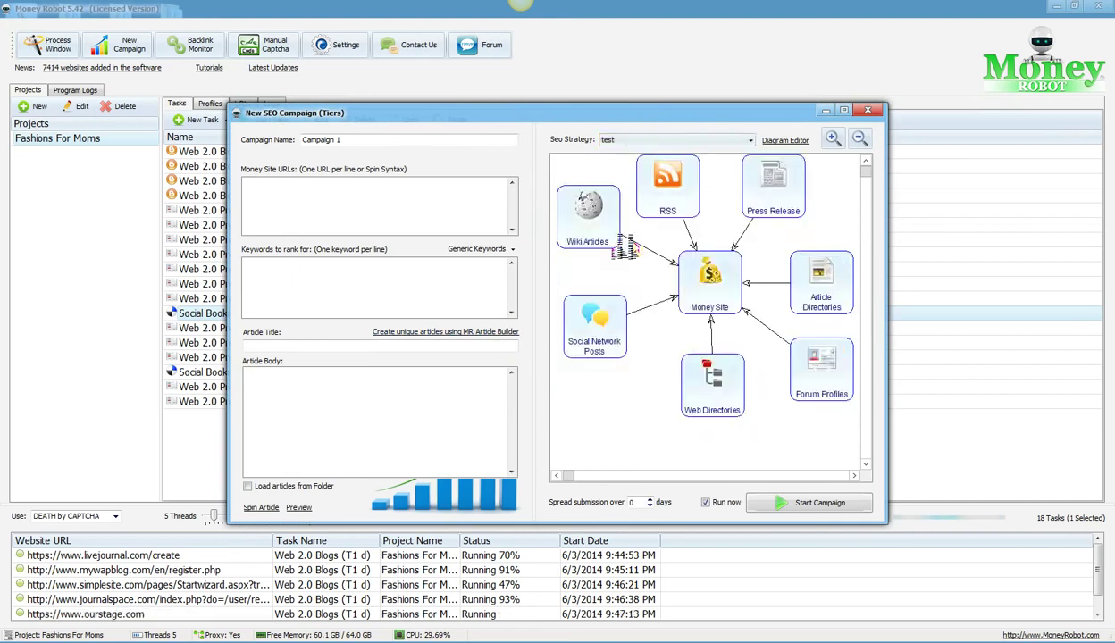
left_click(333, 190)
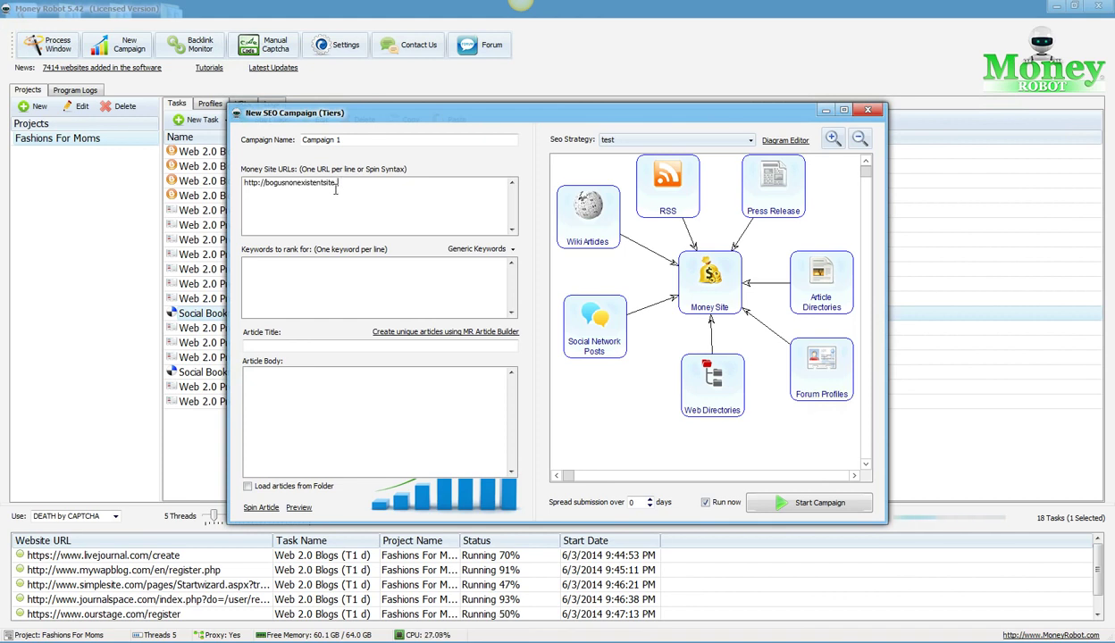
left_click(308, 279)
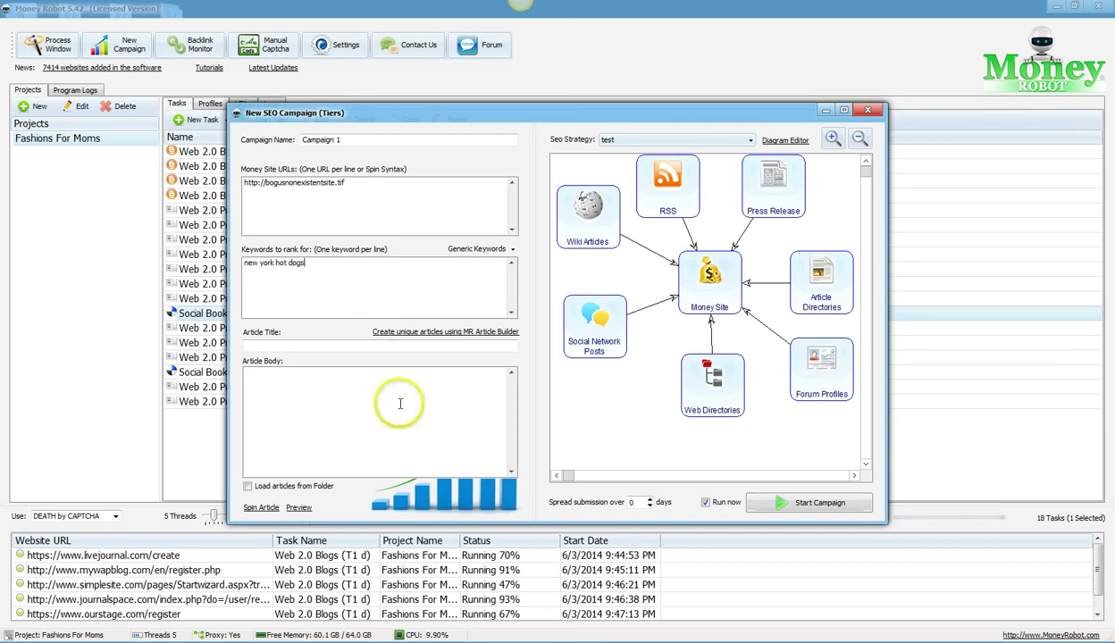
left_click(431, 333)
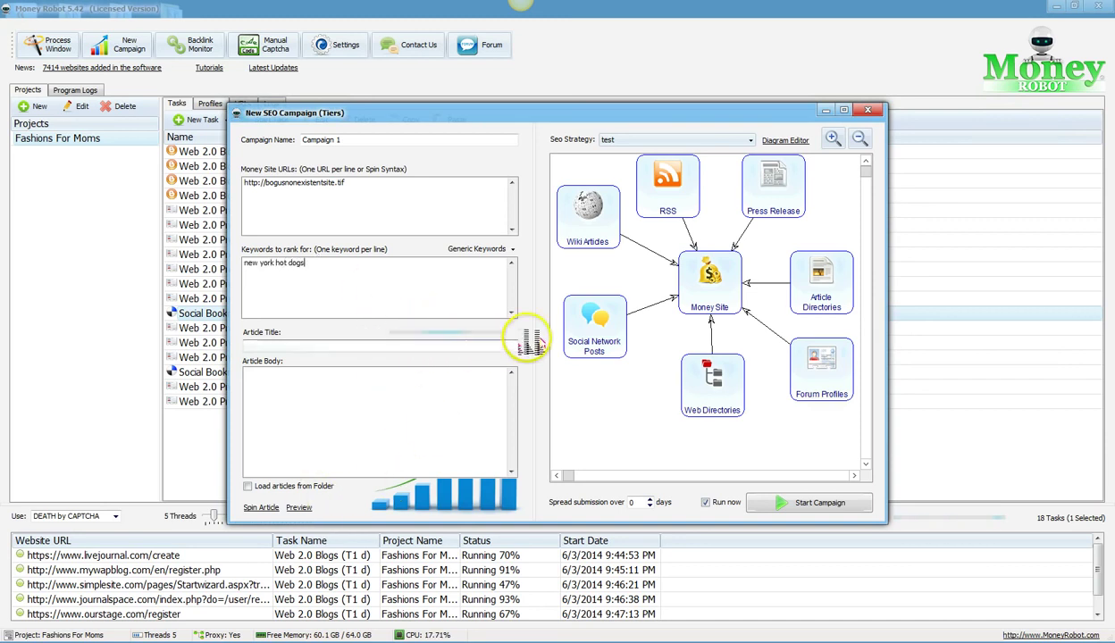
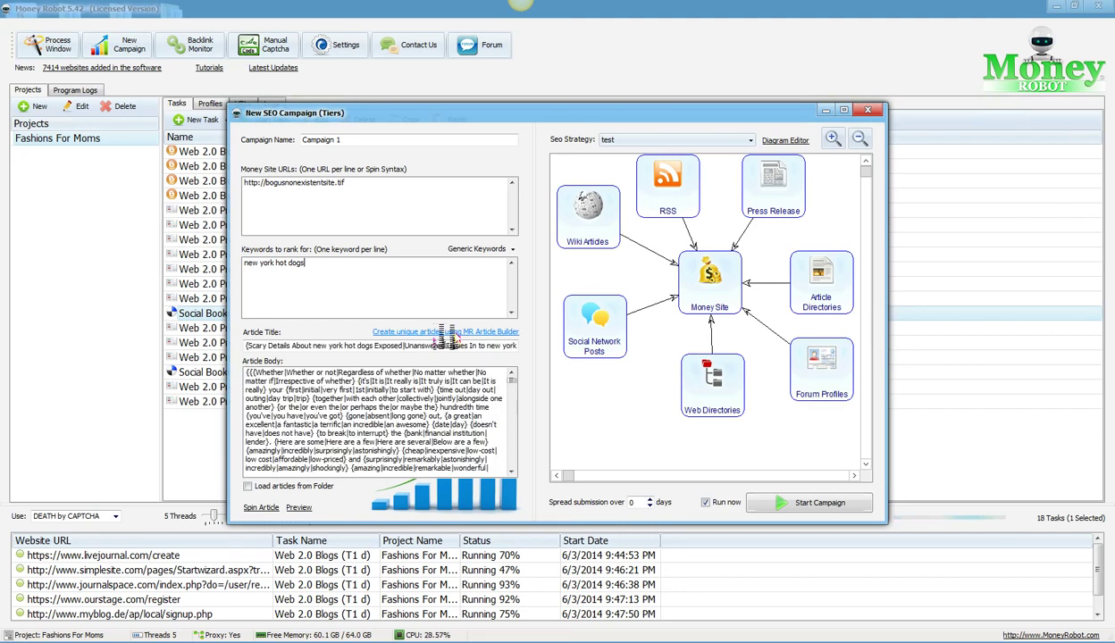
Step: Preview the spun article, then start the campaign to create Campaign 1 with seven tasks
left_click(299, 508)
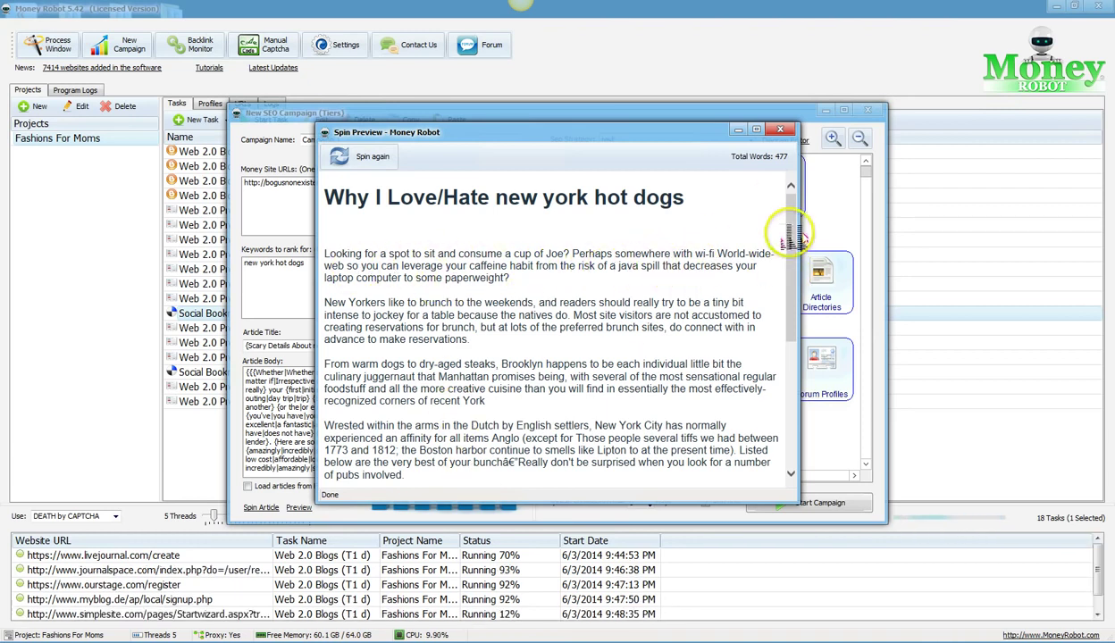
left_click(780, 132)
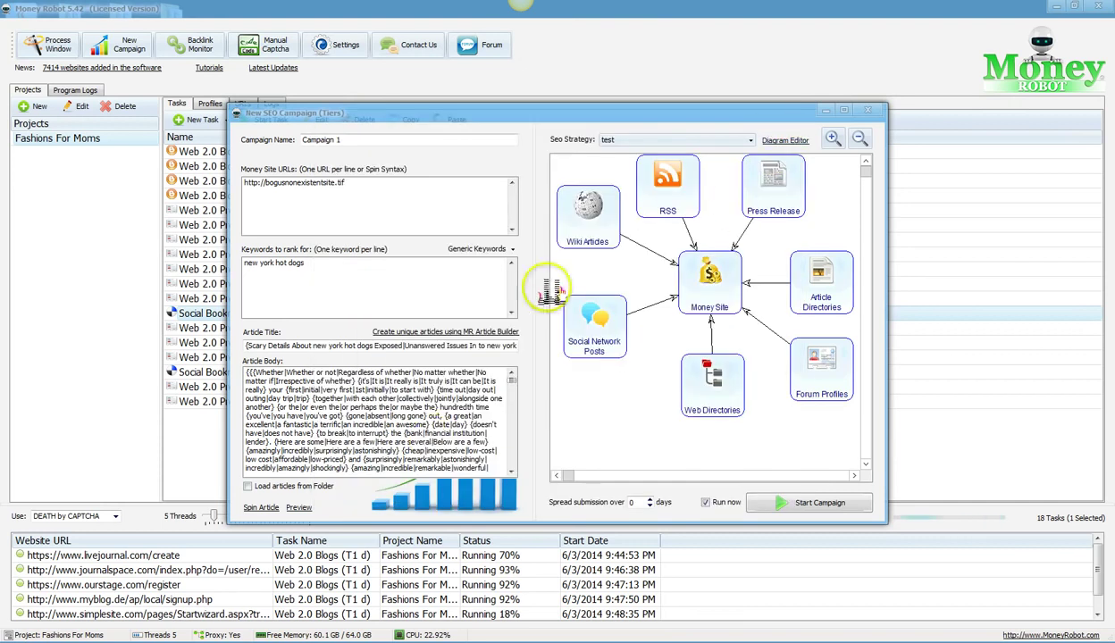
left_click(815, 502)
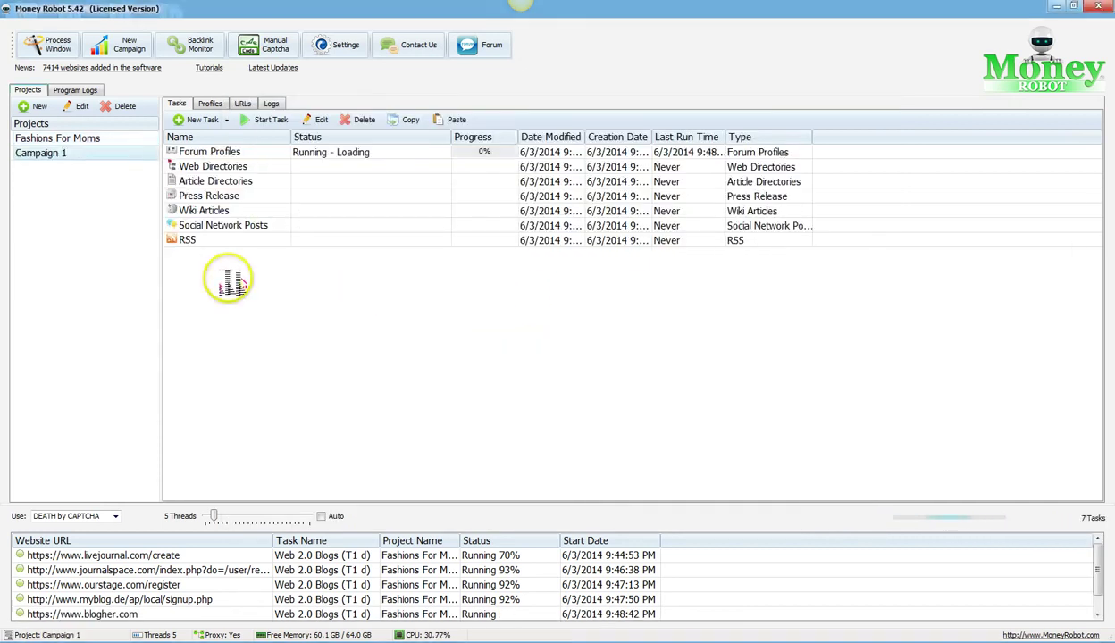
left_click(47, 152)
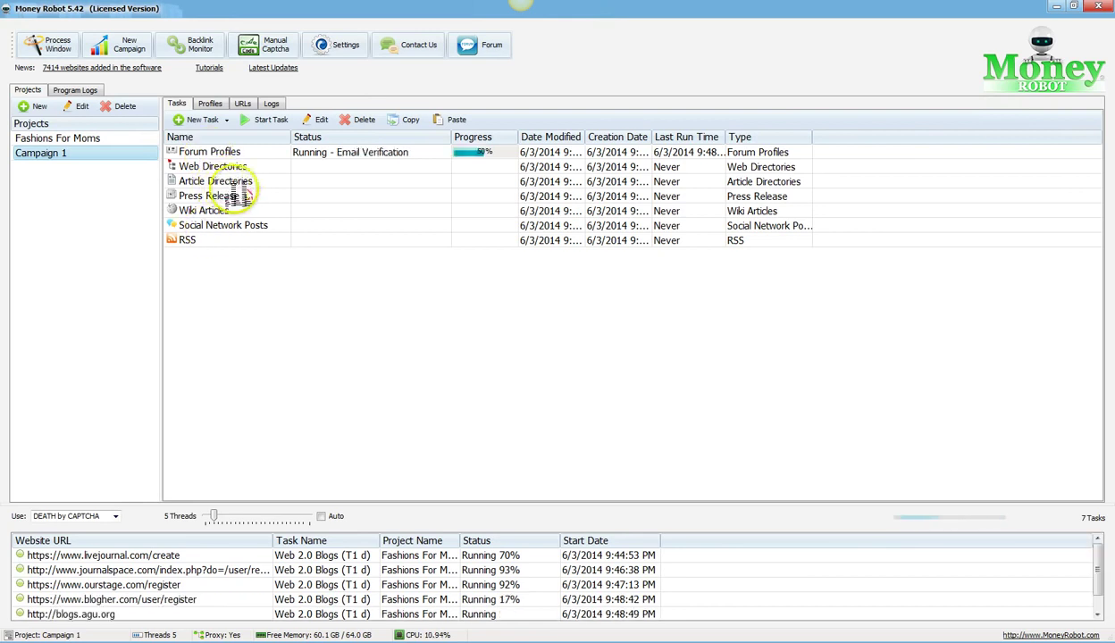
double_click(214, 152)
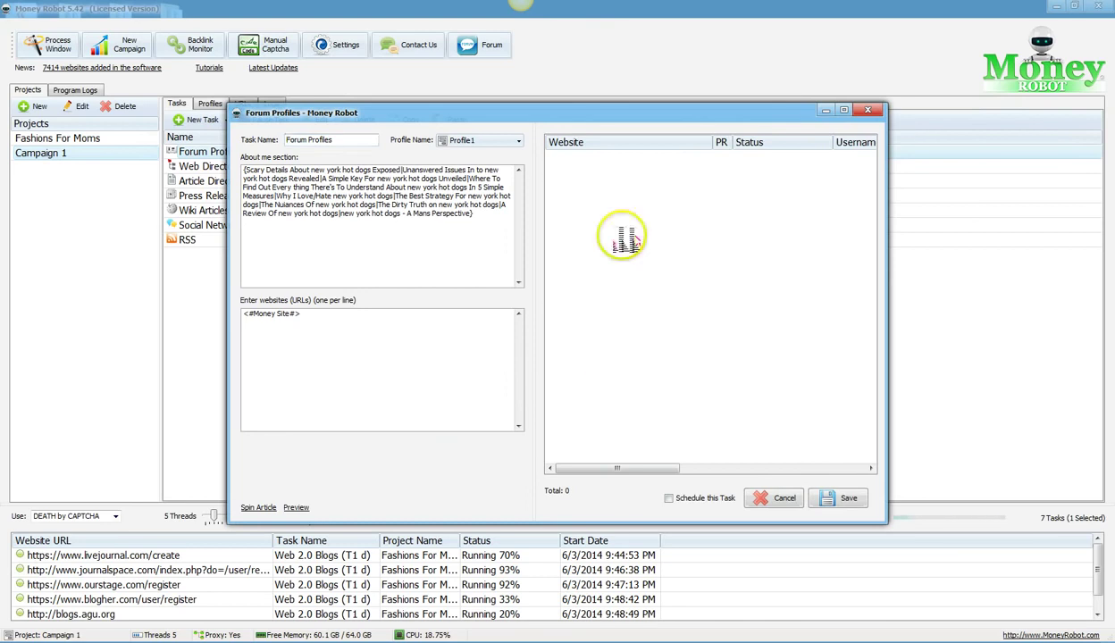
left_click(869, 110)
double_click(215, 167)
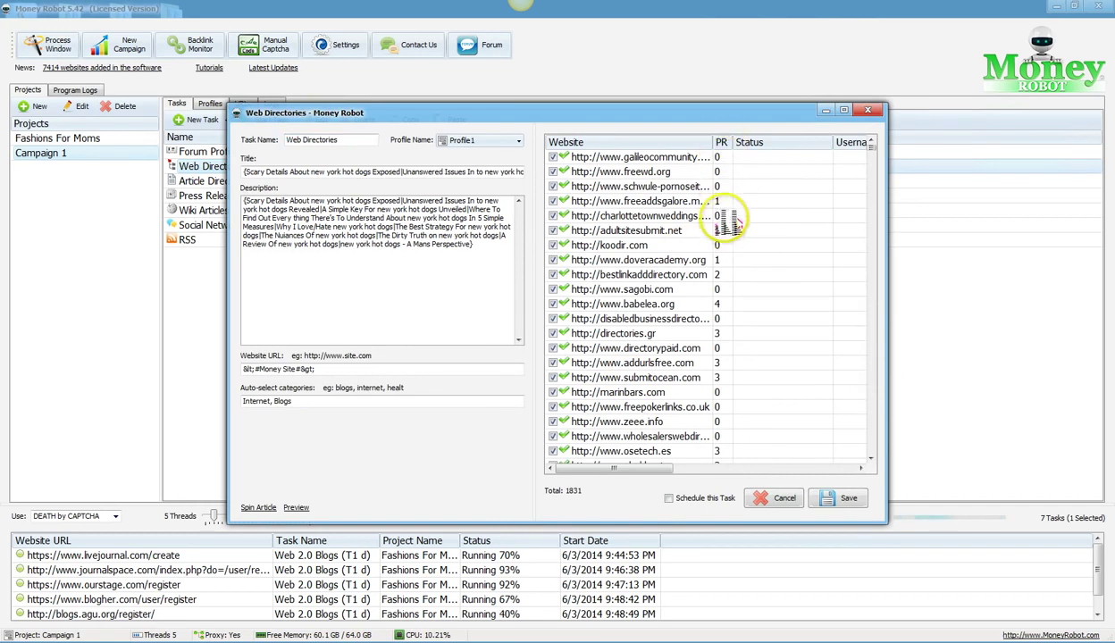
left_click(729, 262)
scroll(729, 263, "down", 3)
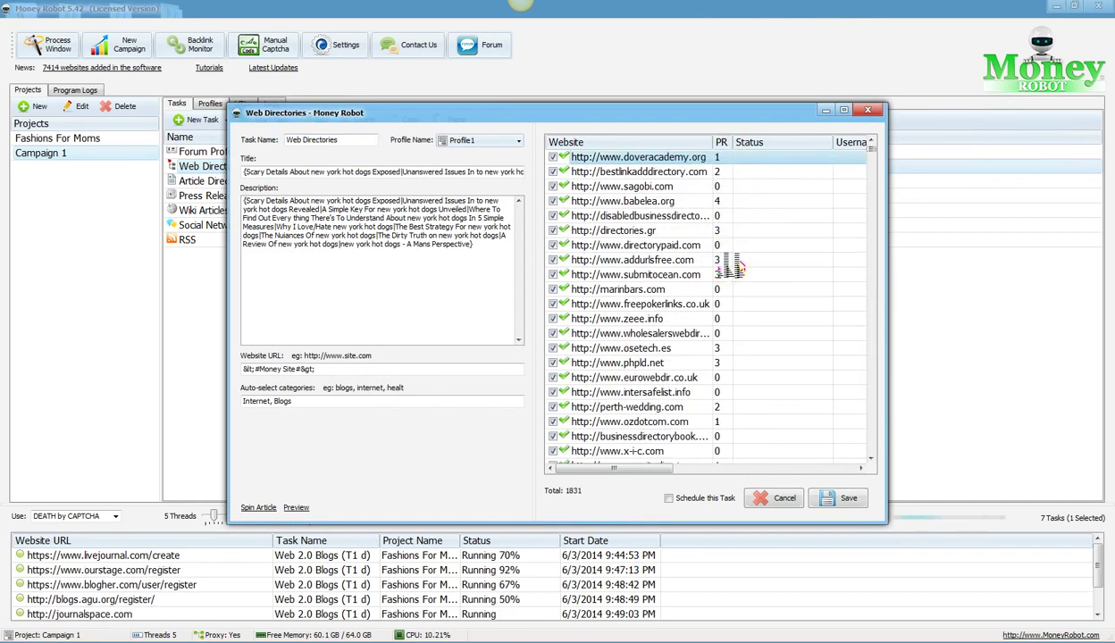
scroll(729, 266, "down", 20)
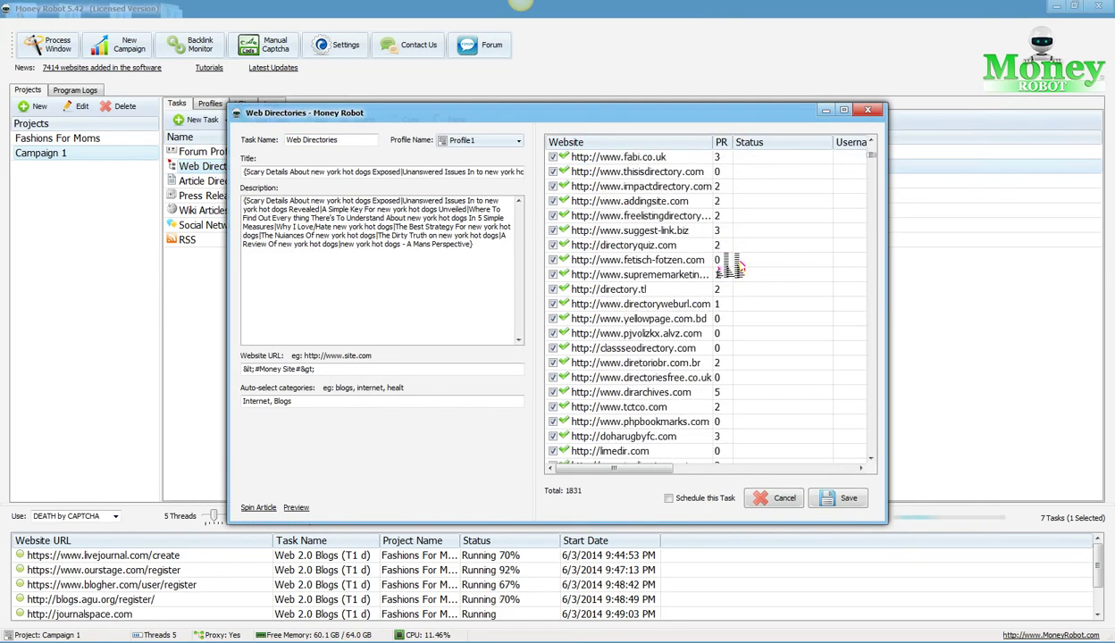
scroll(728, 350, "down", 12)
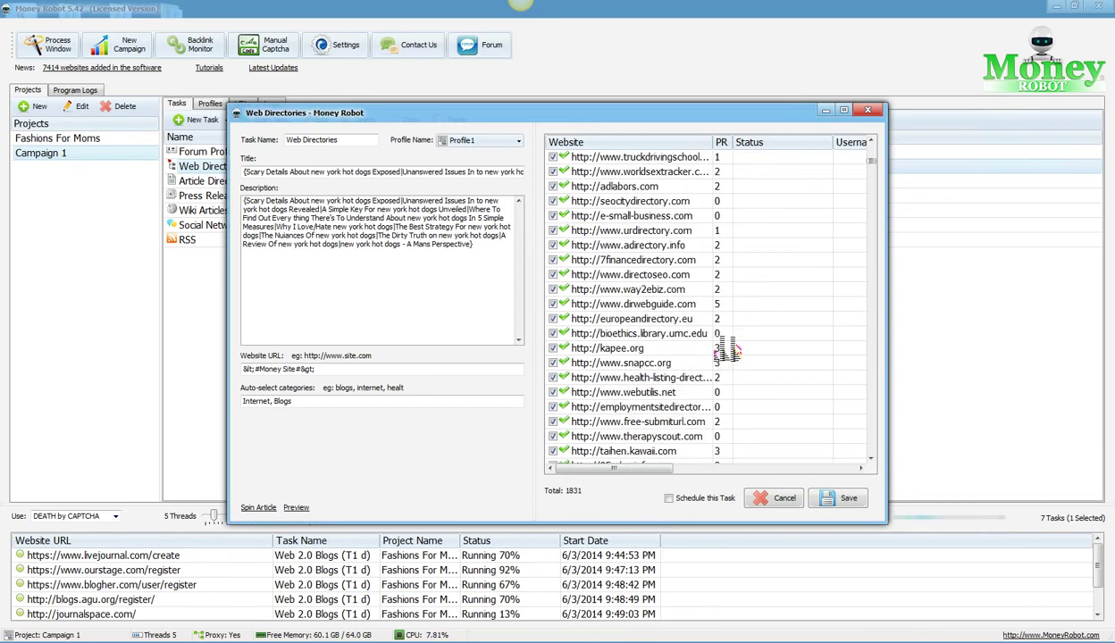
scroll(729, 255, "down", 8)
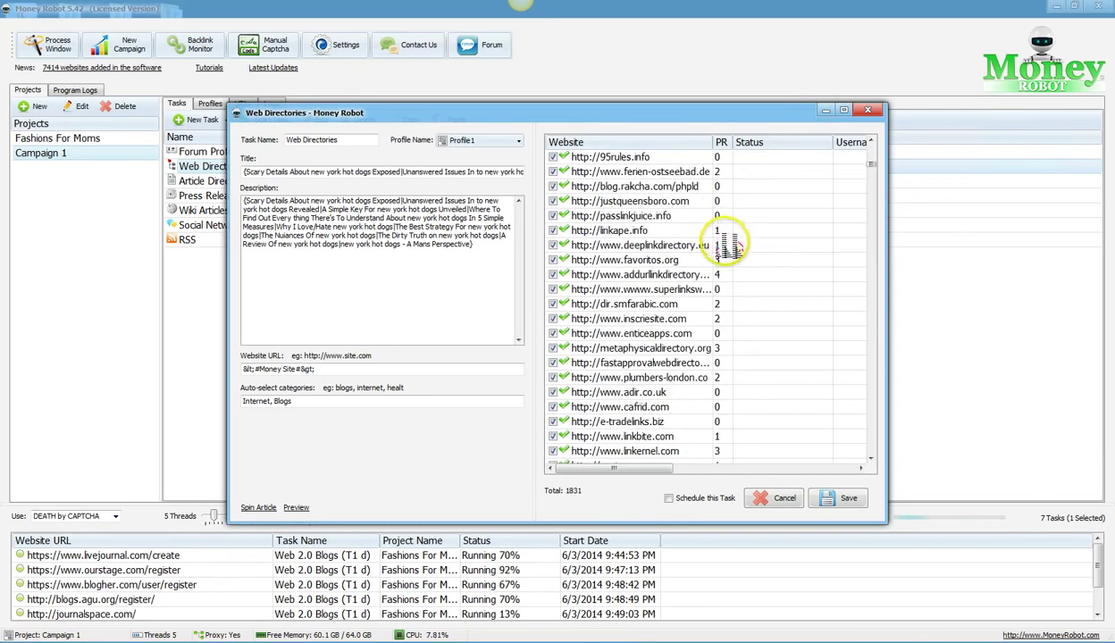
scroll(728, 257, "down", 10)
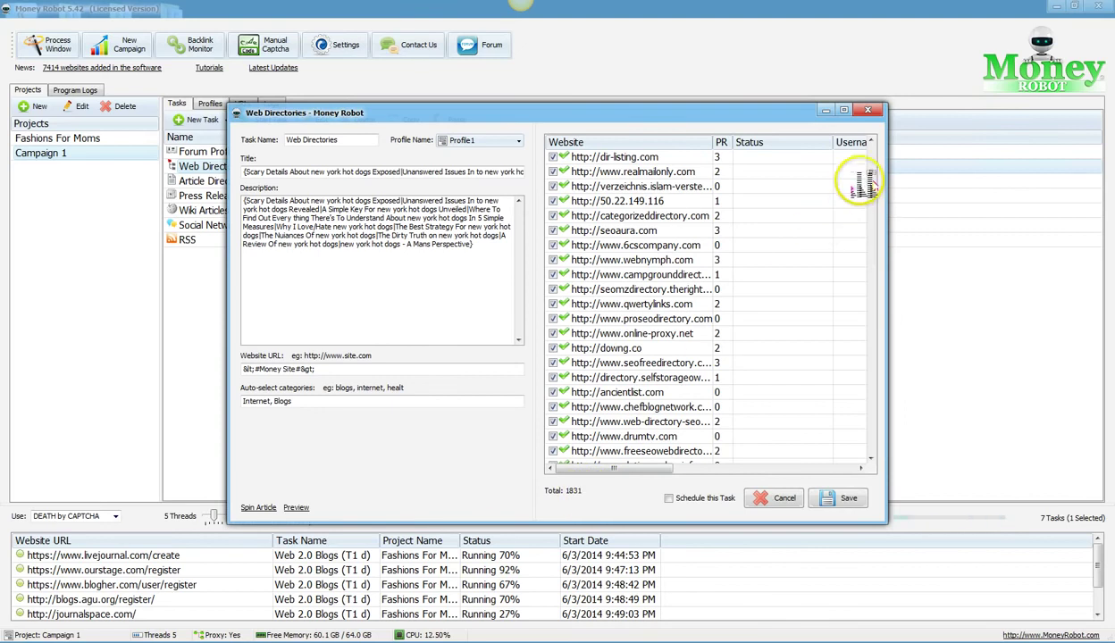
left_click_drag(871, 179, 877, 298)
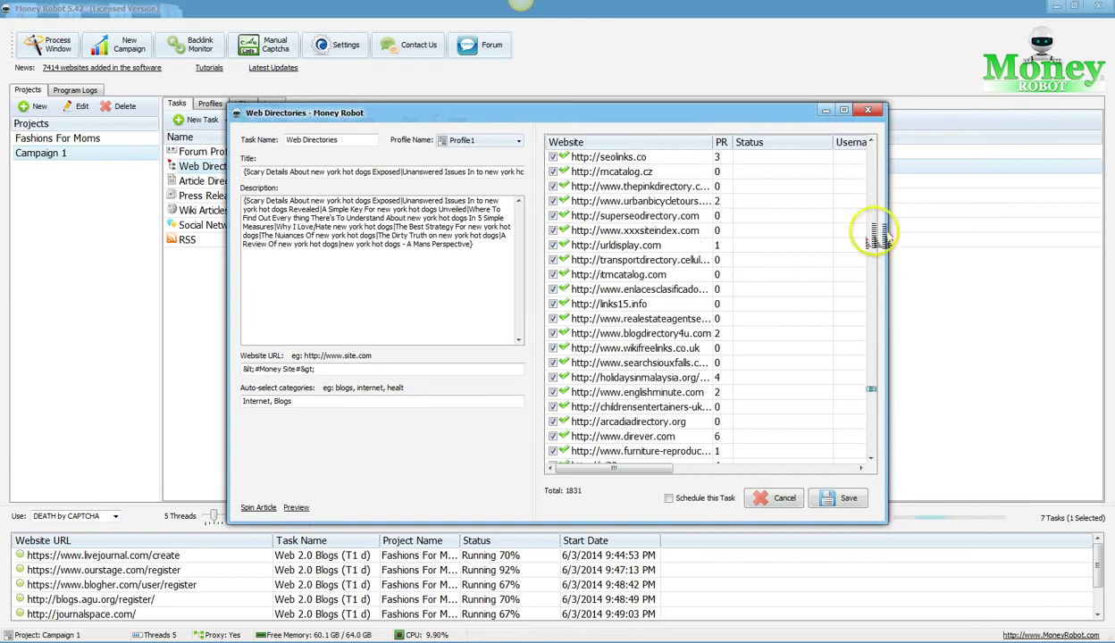
left_click(867, 110)
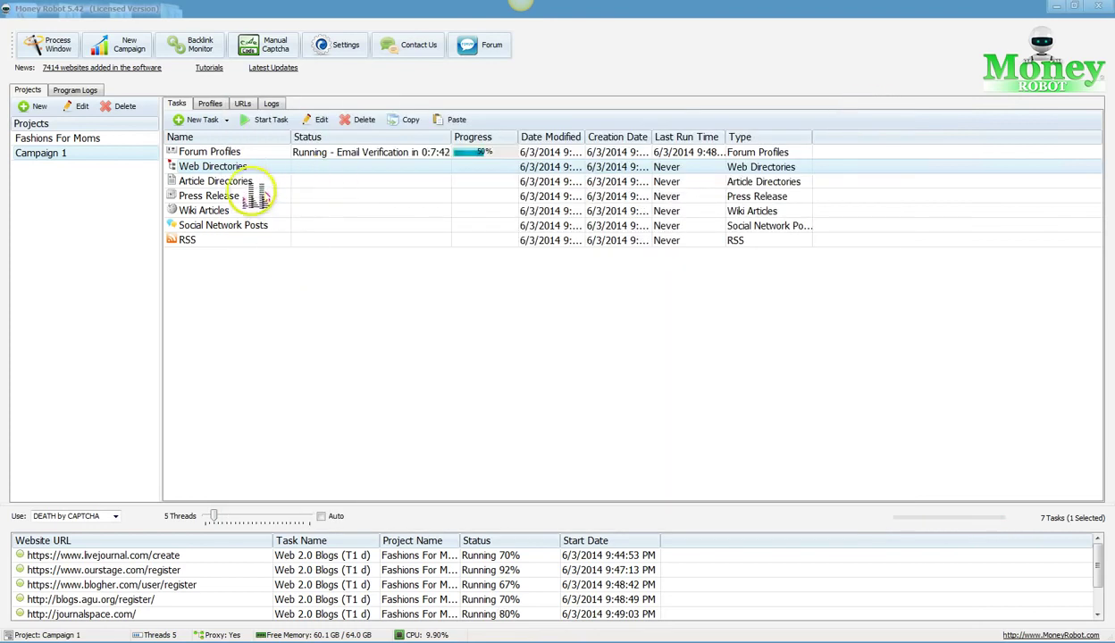
double_click(190, 180)
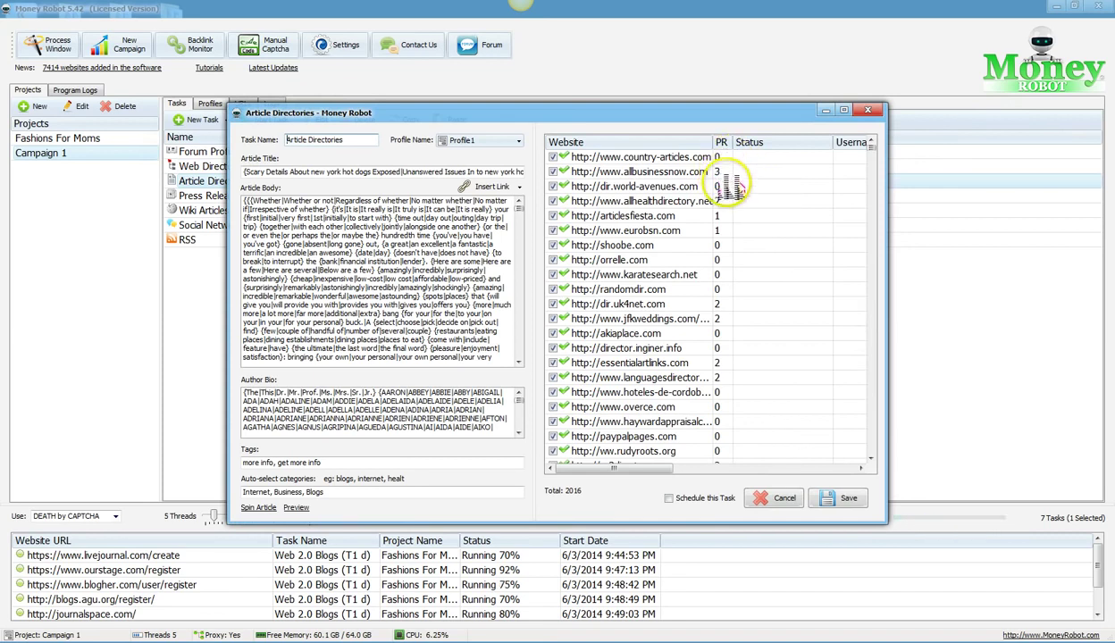
left_click_drag(872, 150, 881, 456)
left_click(867, 109)
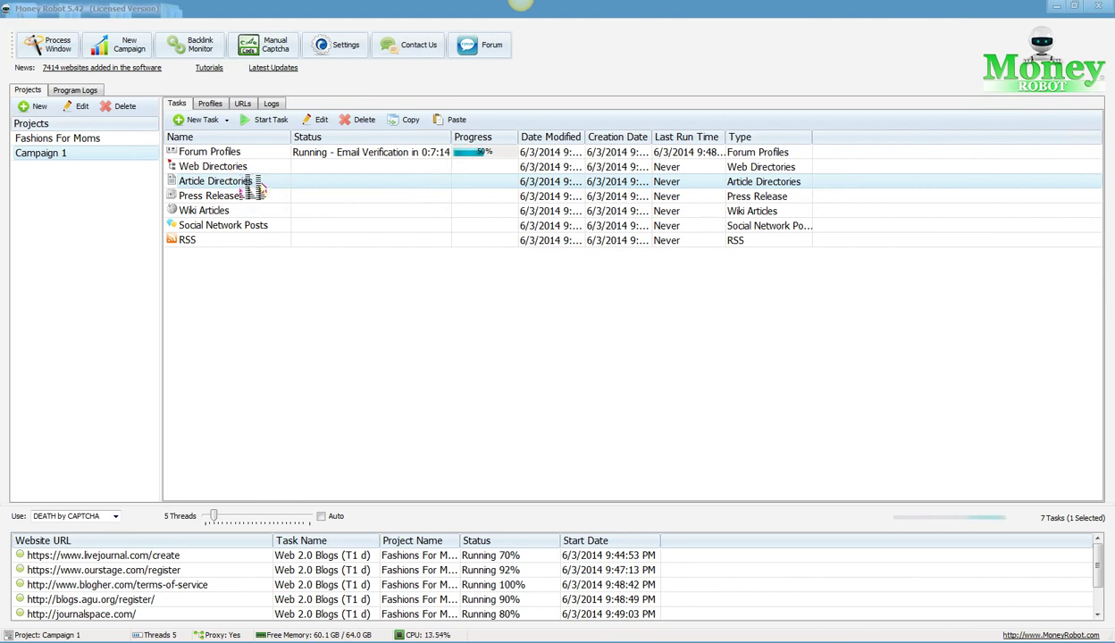
left_click(222, 197)
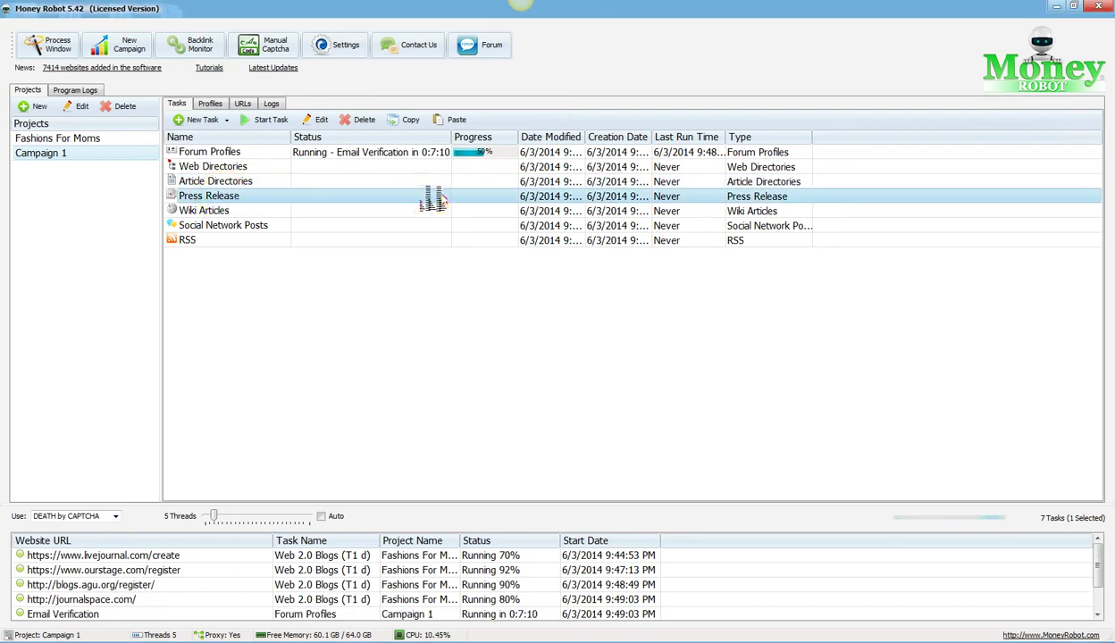
left_click(270, 202)
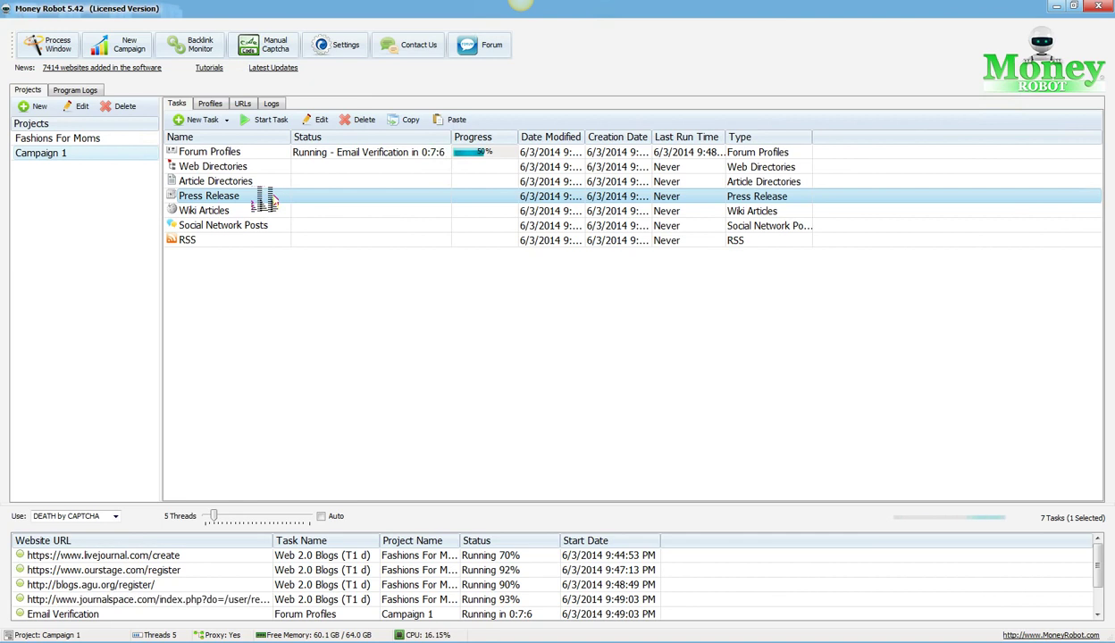
mouse_move(266, 201)
left_mouse_down()
mouse_move(274, 209)
mouse_move(244, 208)
mouse_move(250, 216)
mouse_move(245, 204)
left_mouse_up()
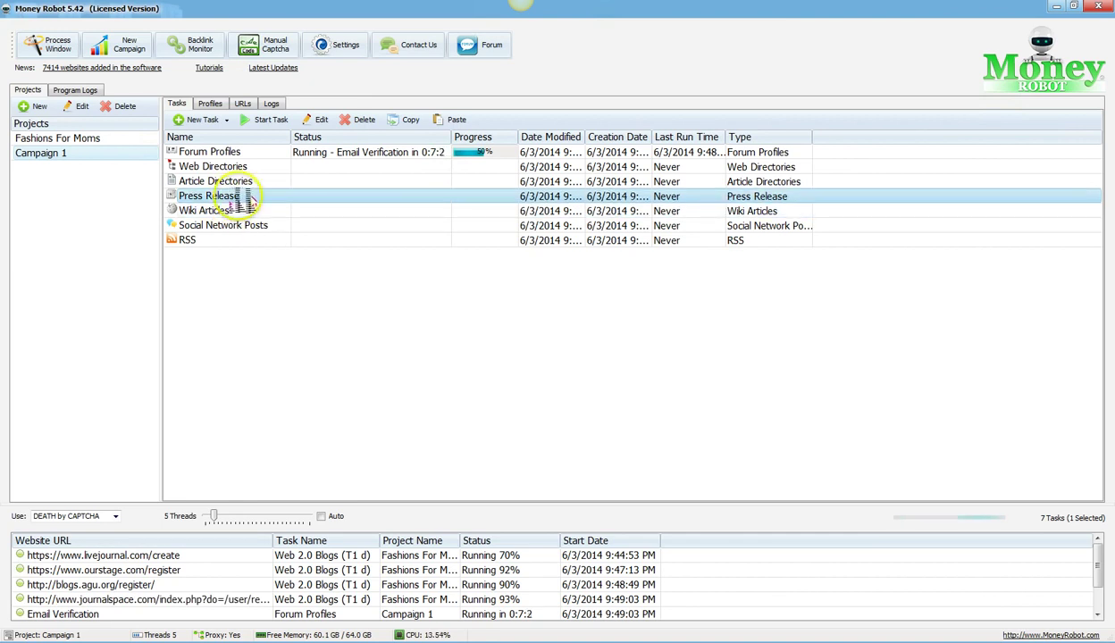
double_click(243, 198)
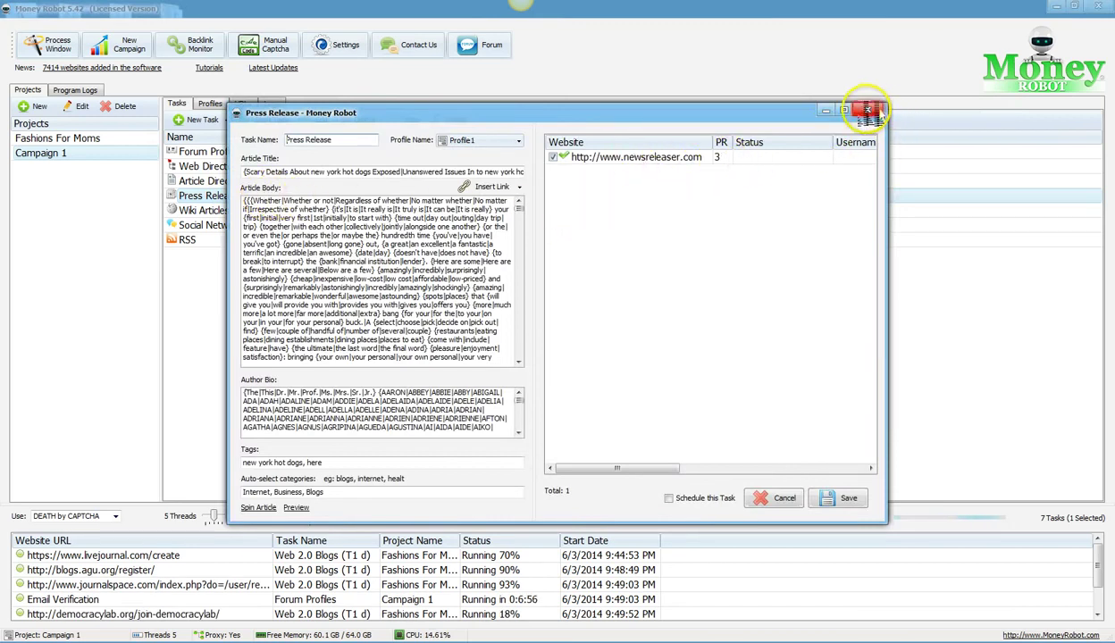
left_click_drag(685, 113, 756, 108)
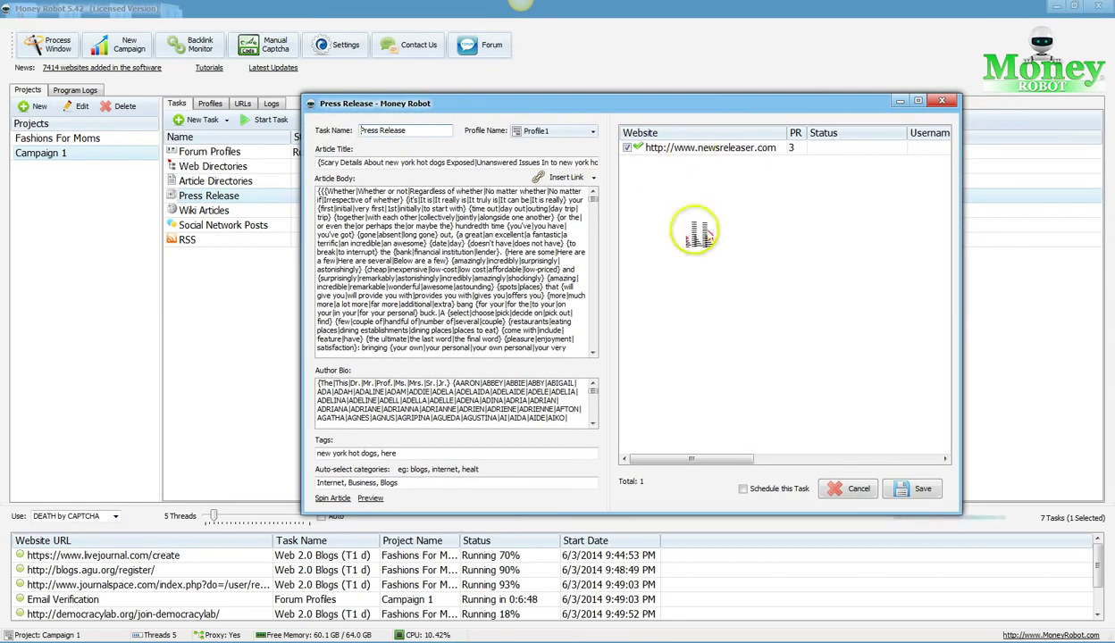
left_click(944, 102)
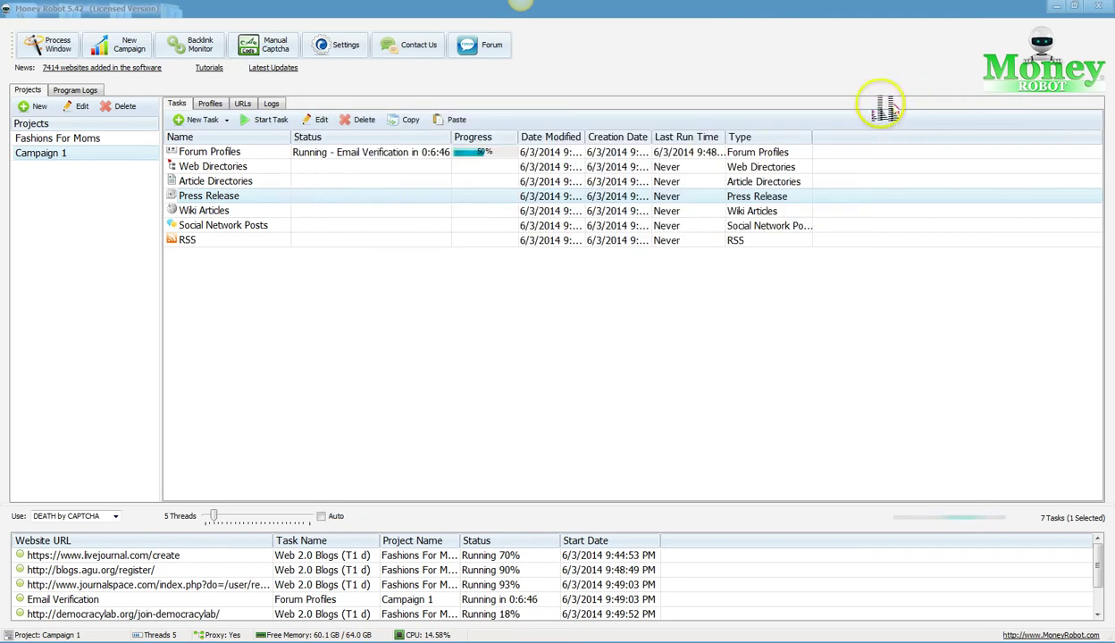
left_click(220, 168)
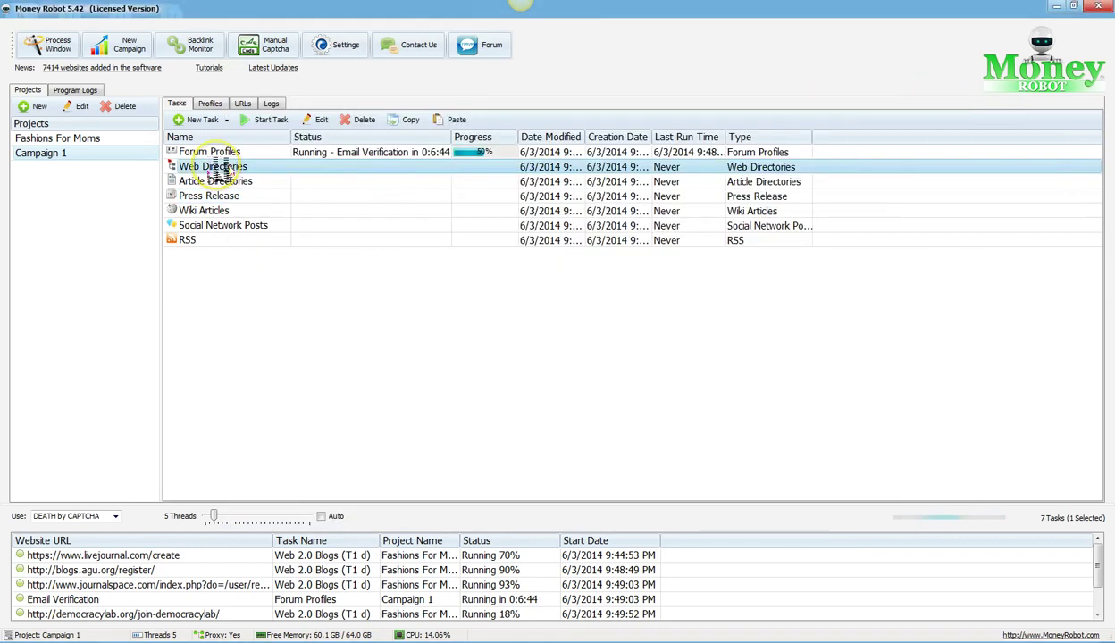
double_click(220, 168)
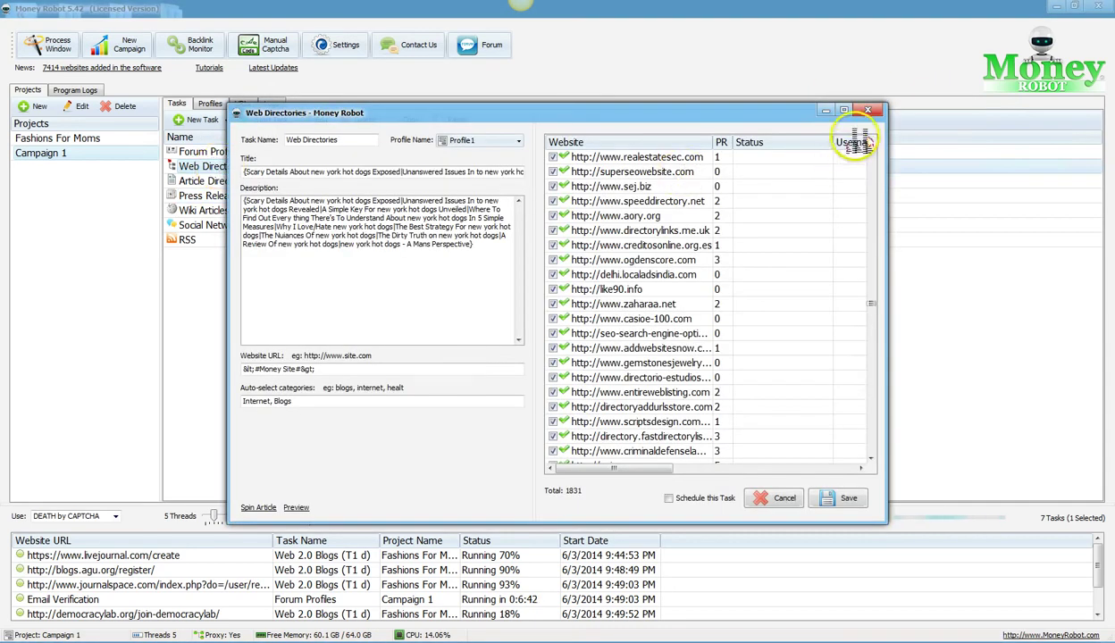
left_click(867, 109)
double_click(215, 153)
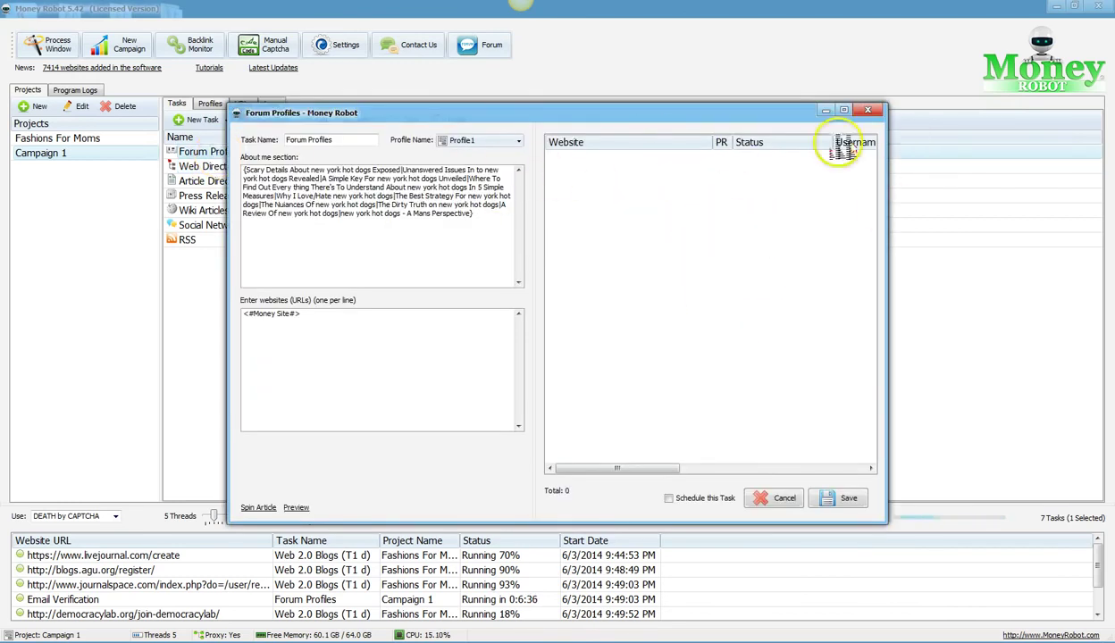
left_click(867, 110)
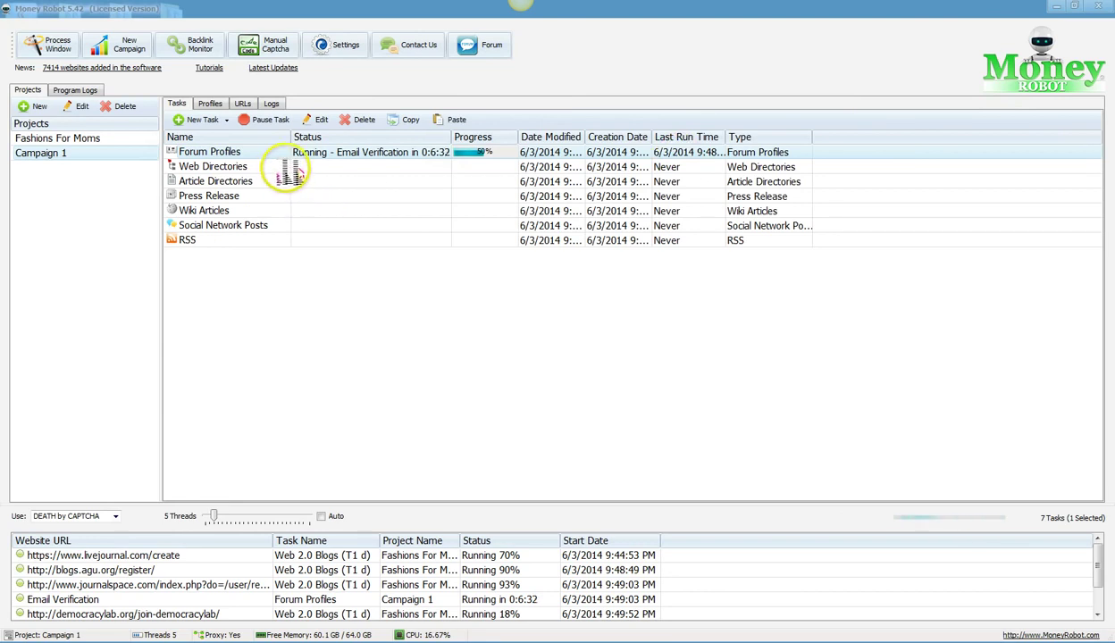
left_click(232, 154)
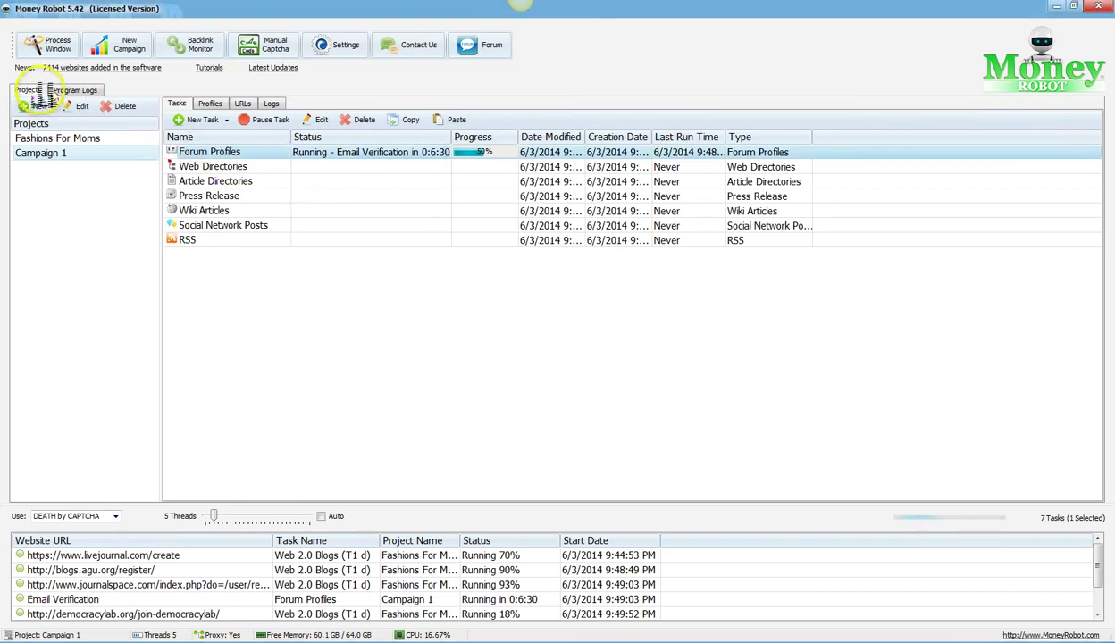
left_click(50, 44)
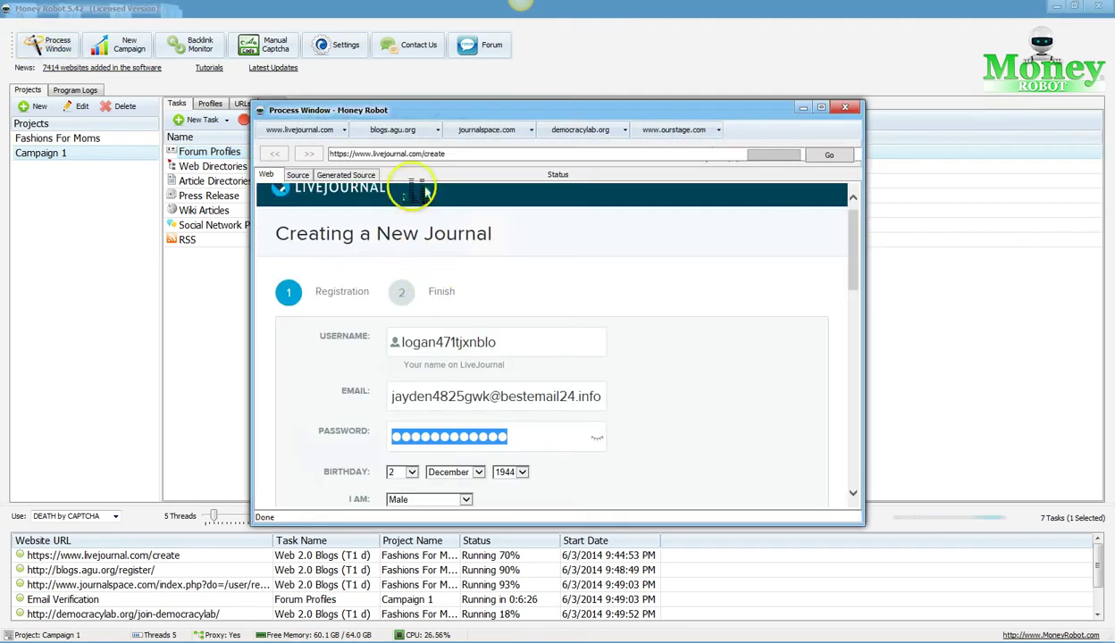
left_click(658, 132)
left_click(601, 131)
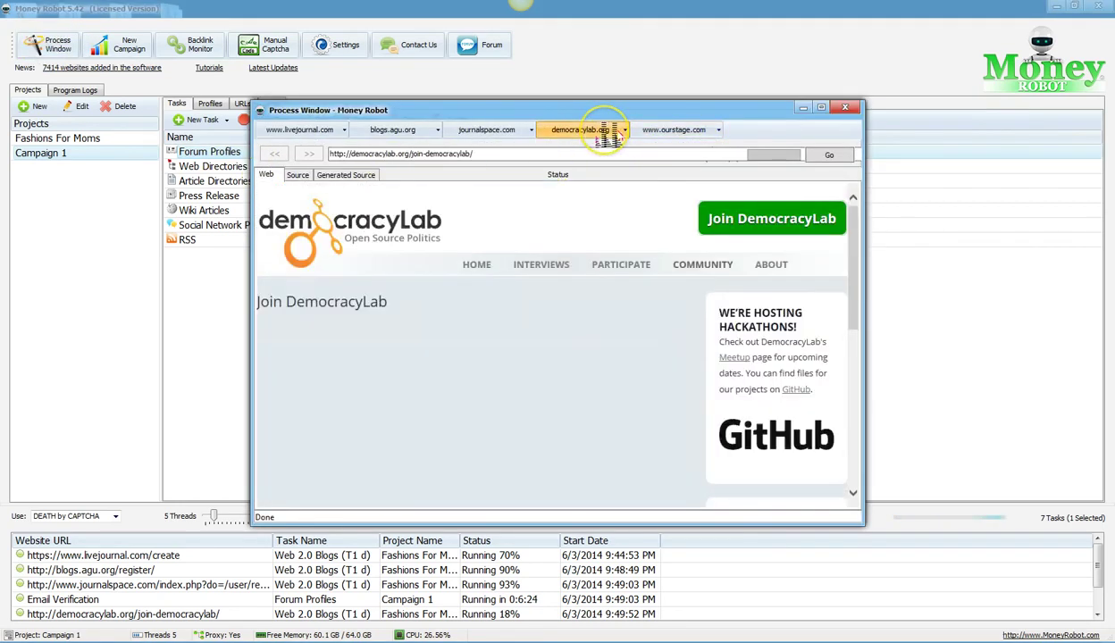
left_click(845, 108)
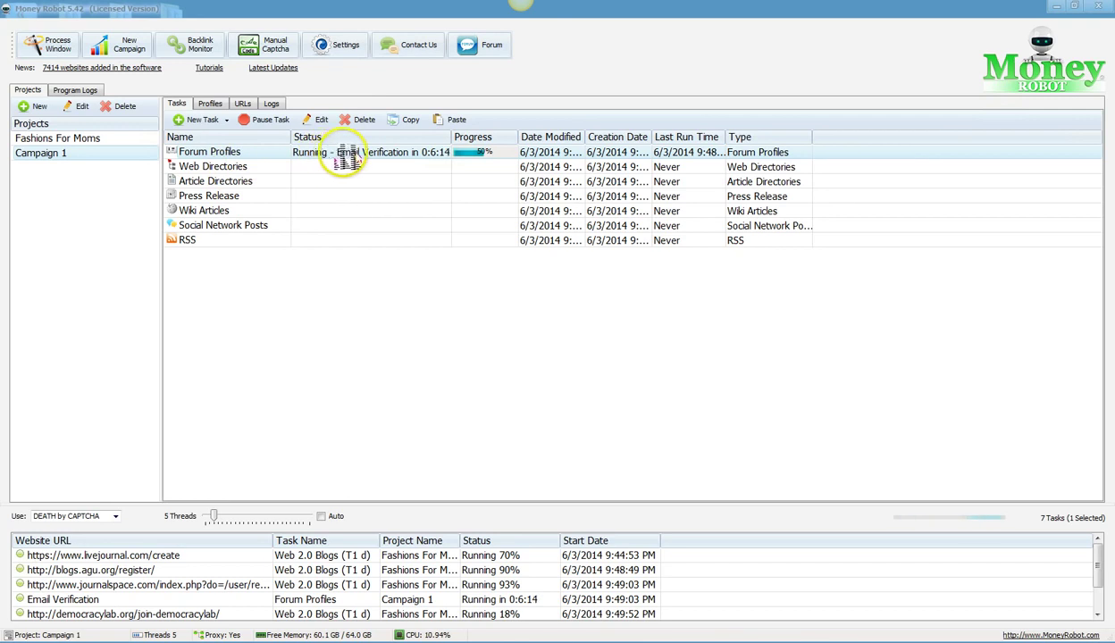
left_click(225, 168)
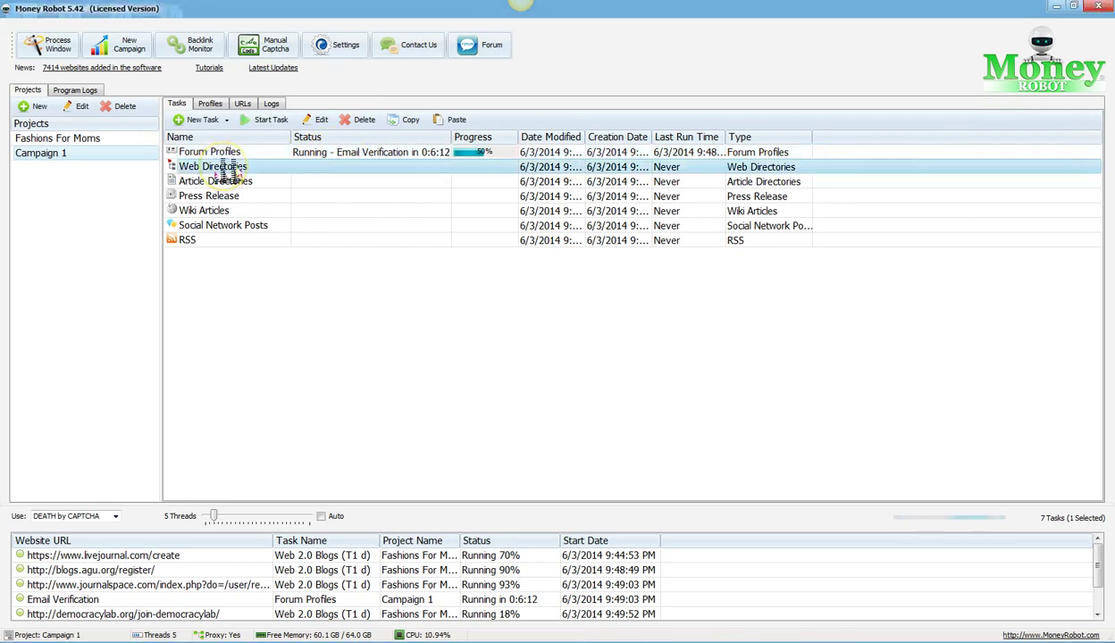
left_click(304, 153)
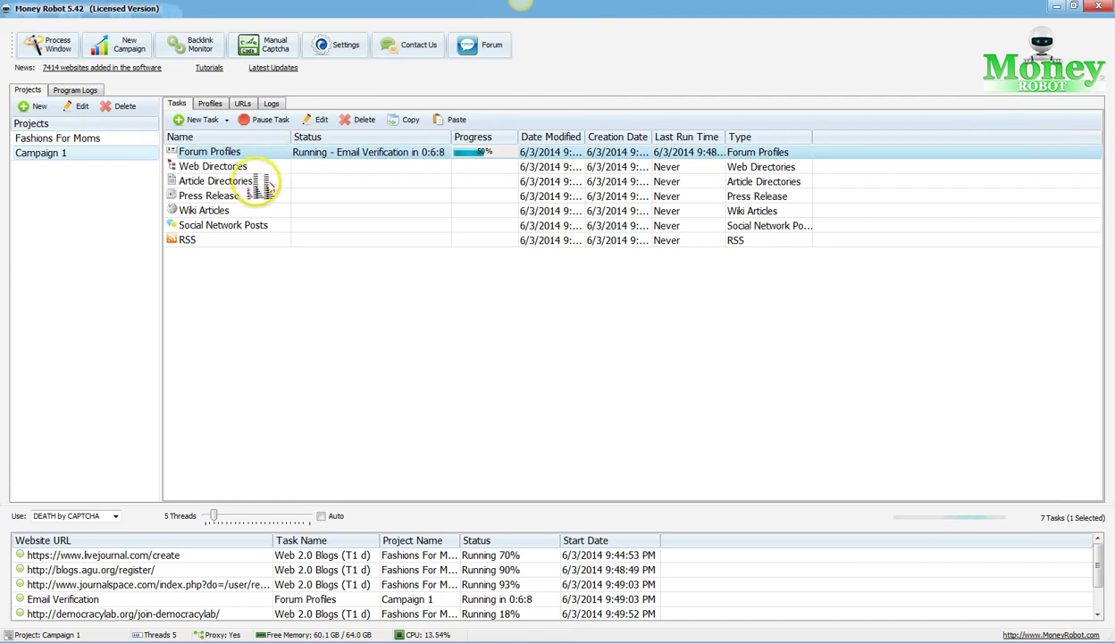
double_click(221, 213)
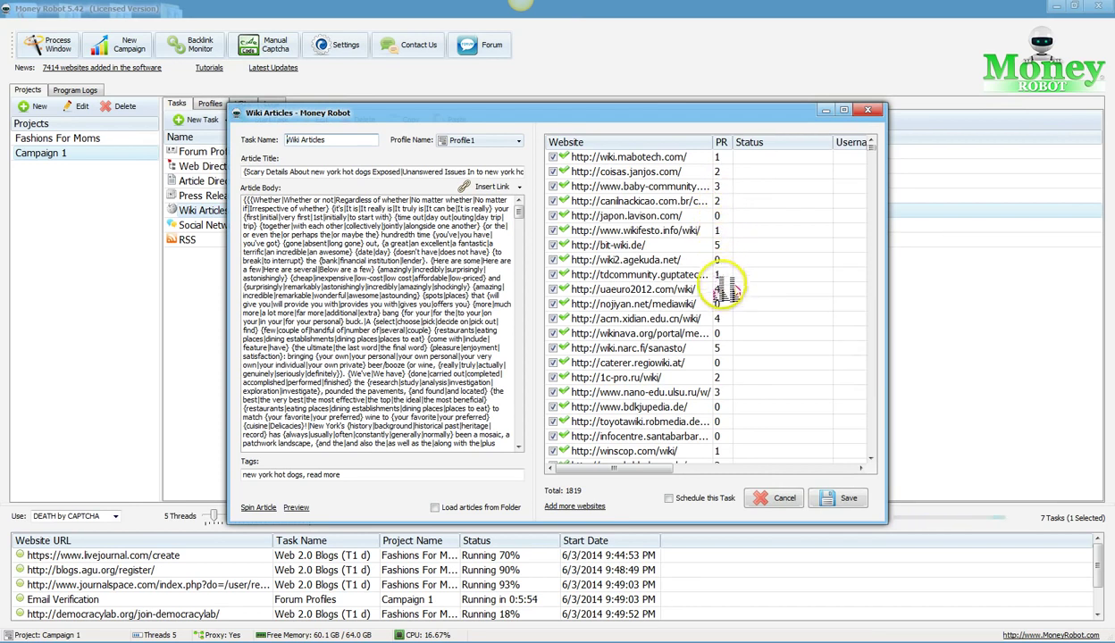
left_click(727, 384)
scroll(726, 384, "down", 5)
scroll(727, 383, "down", 8)
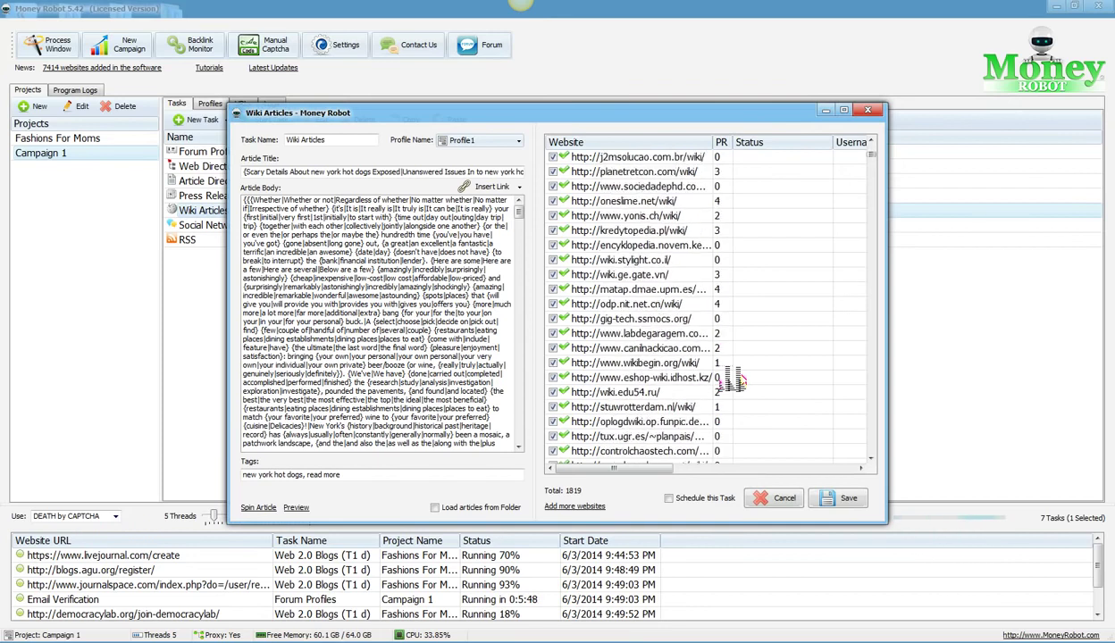
scroll(734, 382, "down", 9)
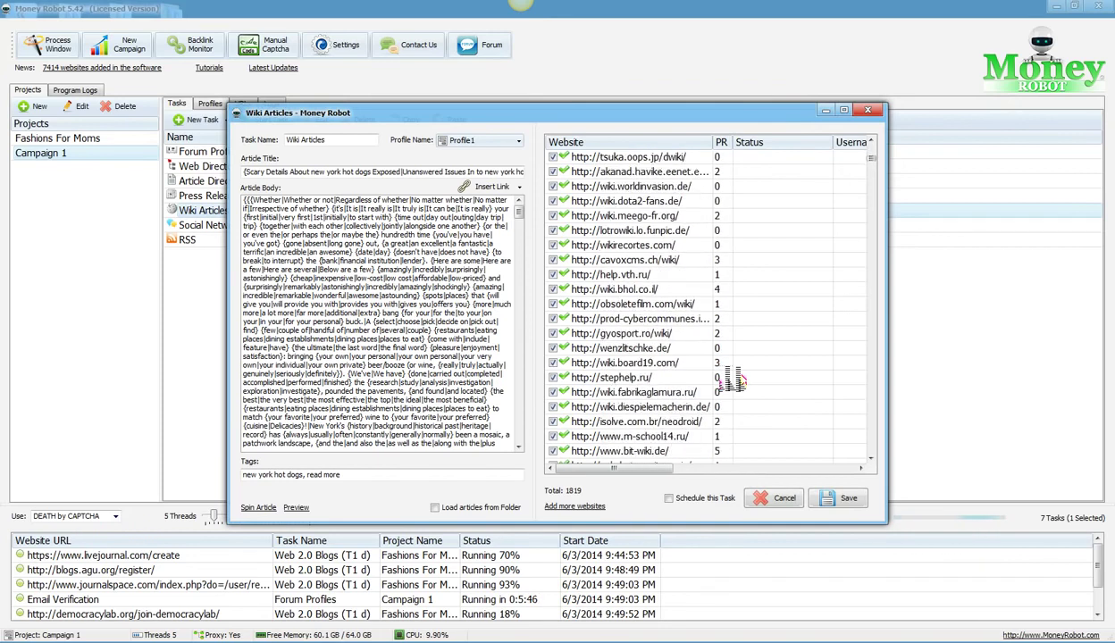
scroll(735, 382, "down", 9)
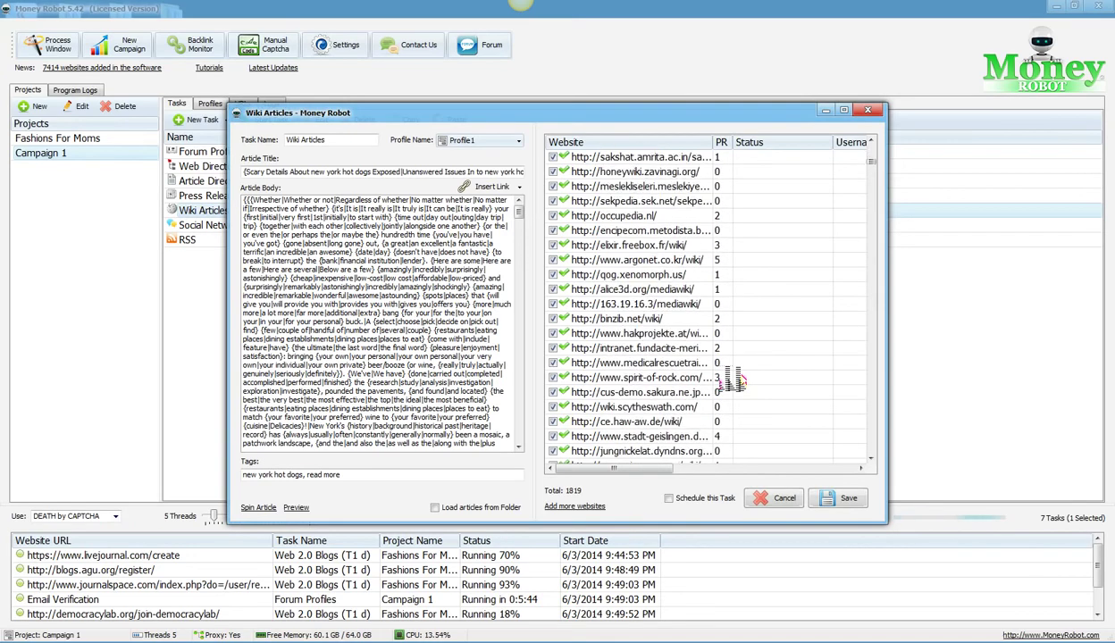
scroll(734, 382, "down", 9)
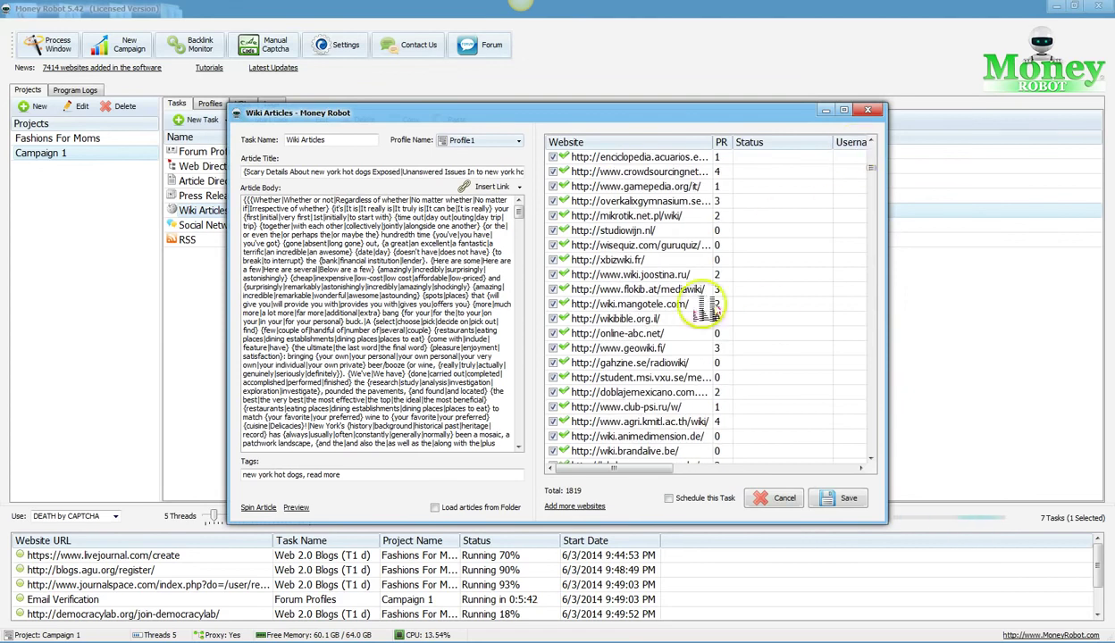
left_click(868, 110)
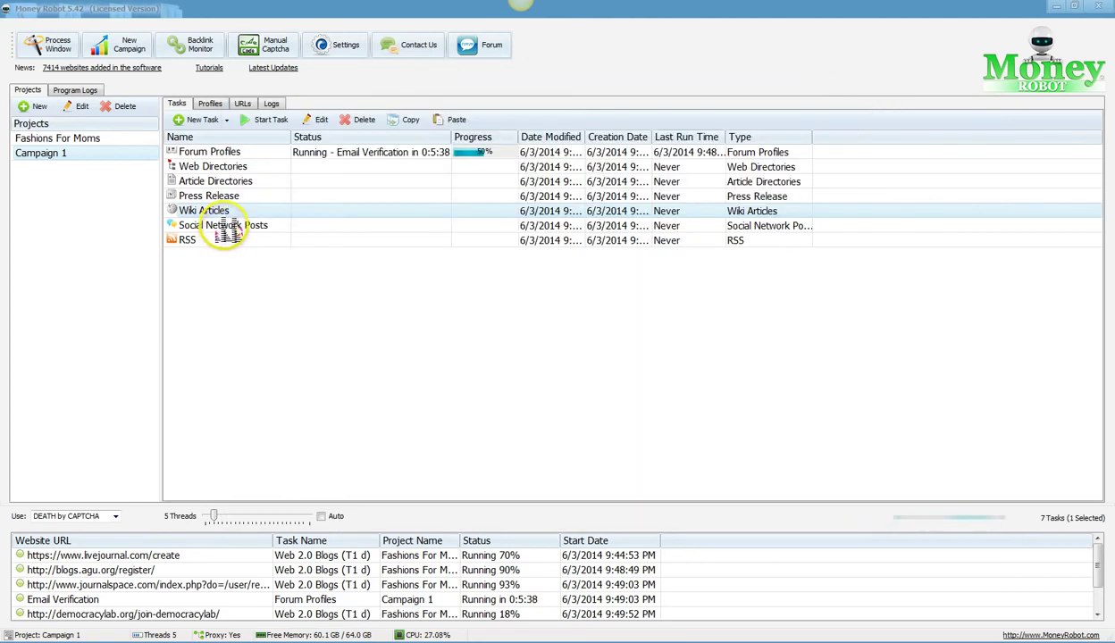
Step: Review the website list in the Social Network Posts task's settings
double_click(225, 227)
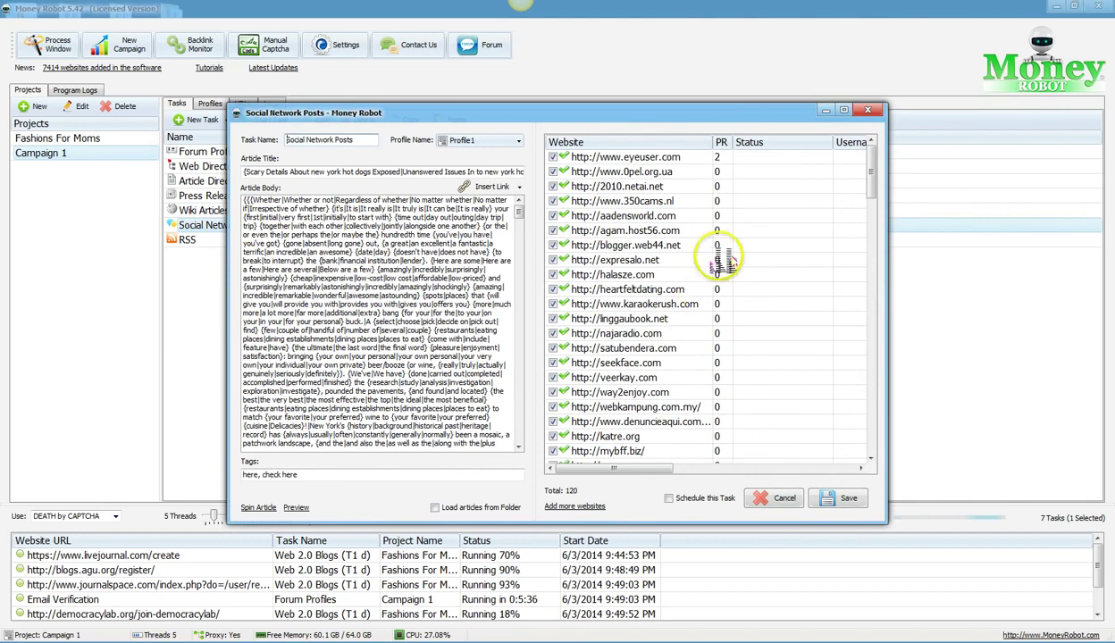
left_click_drag(868, 165, 879, 440)
left_click(868, 109)
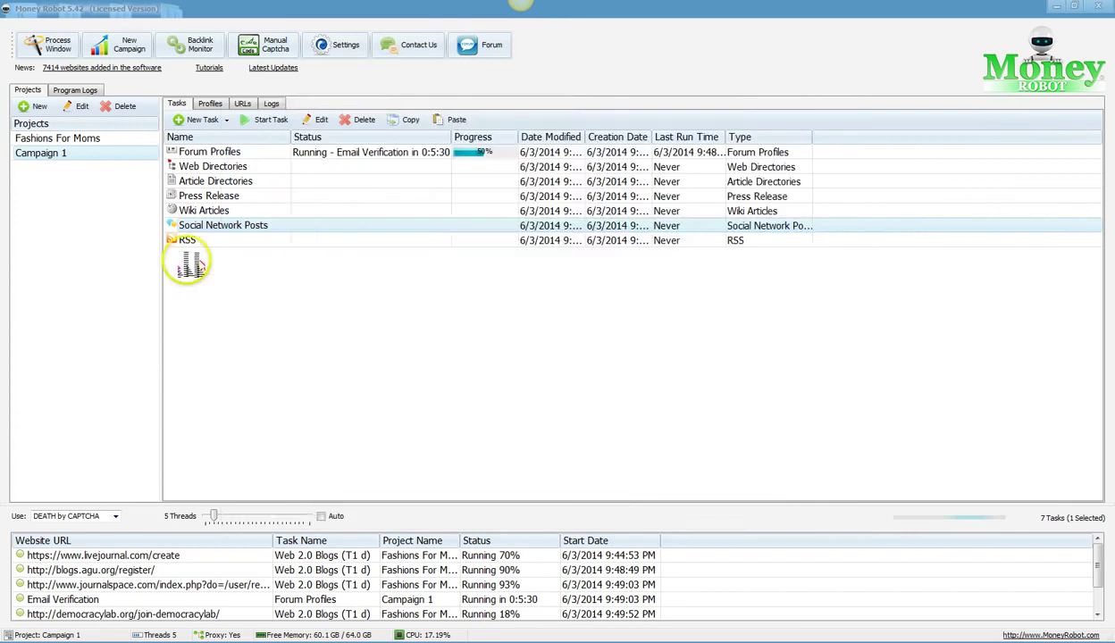
Step: Inspect the RSS task's settings, which show an empty website list totalling 0
left_click(188, 245)
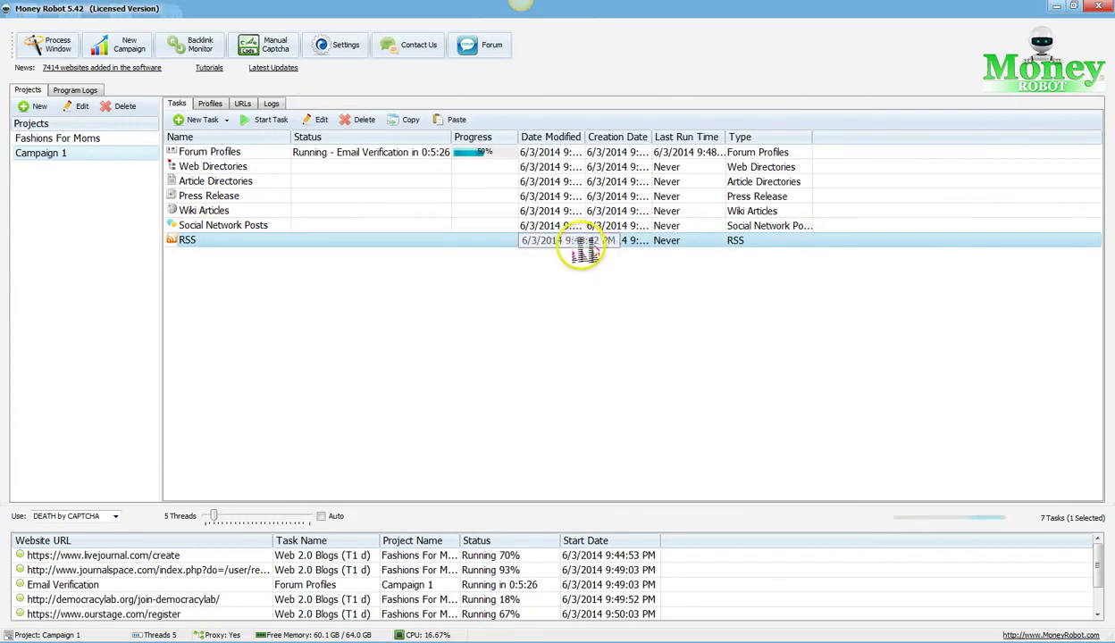
double_click(204, 241)
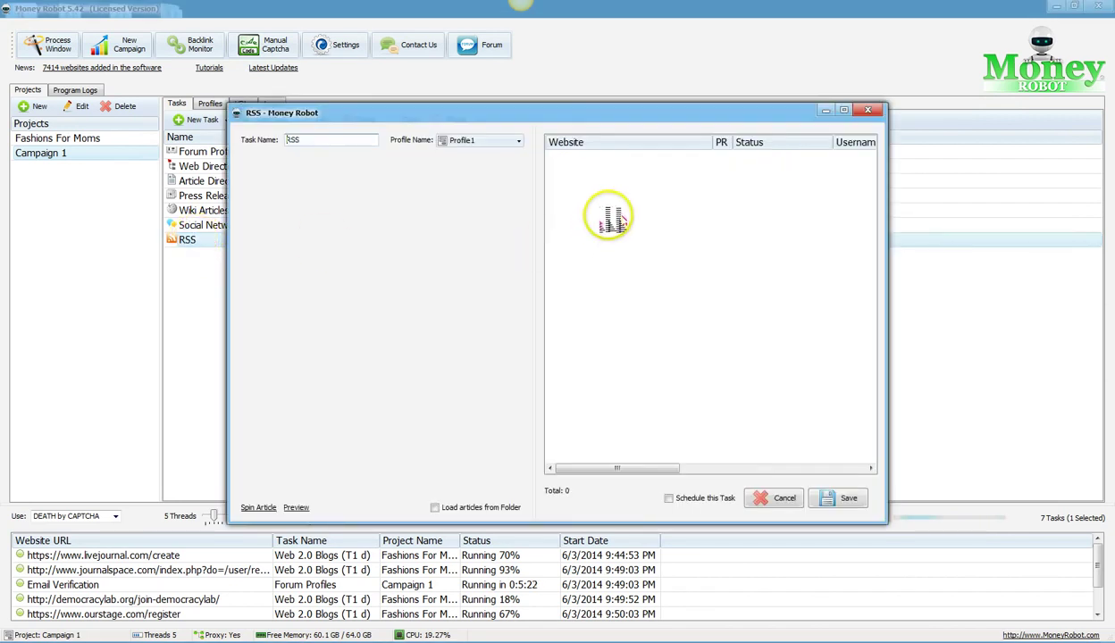
left_click(866, 111)
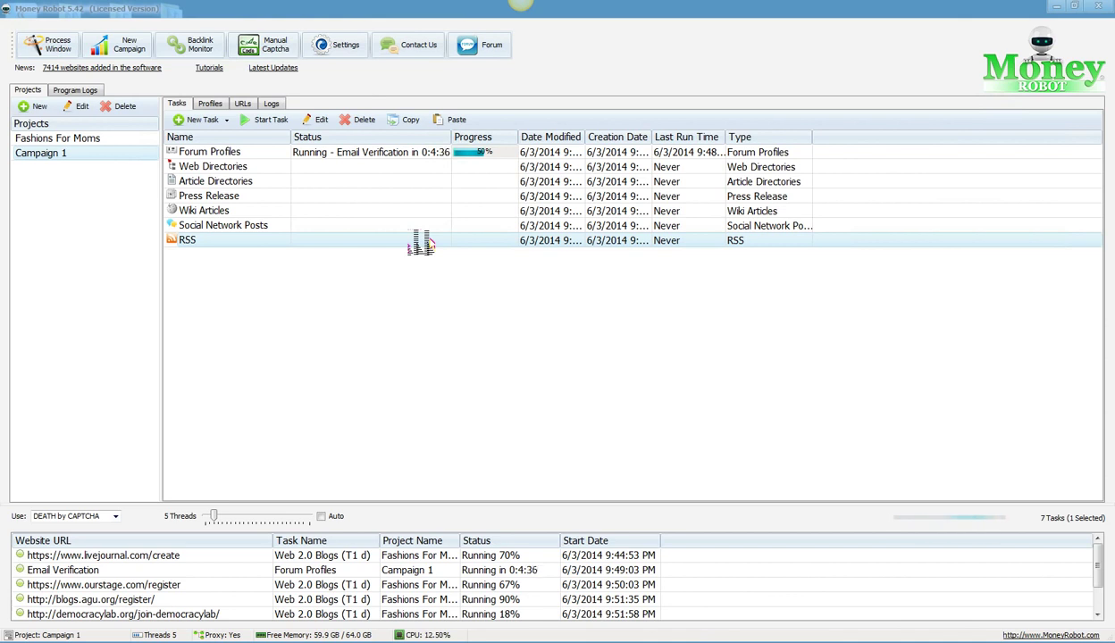
Step: Check collected URLs, then show the Fashions For Moms project's 18 tasks
left_click(242, 103)
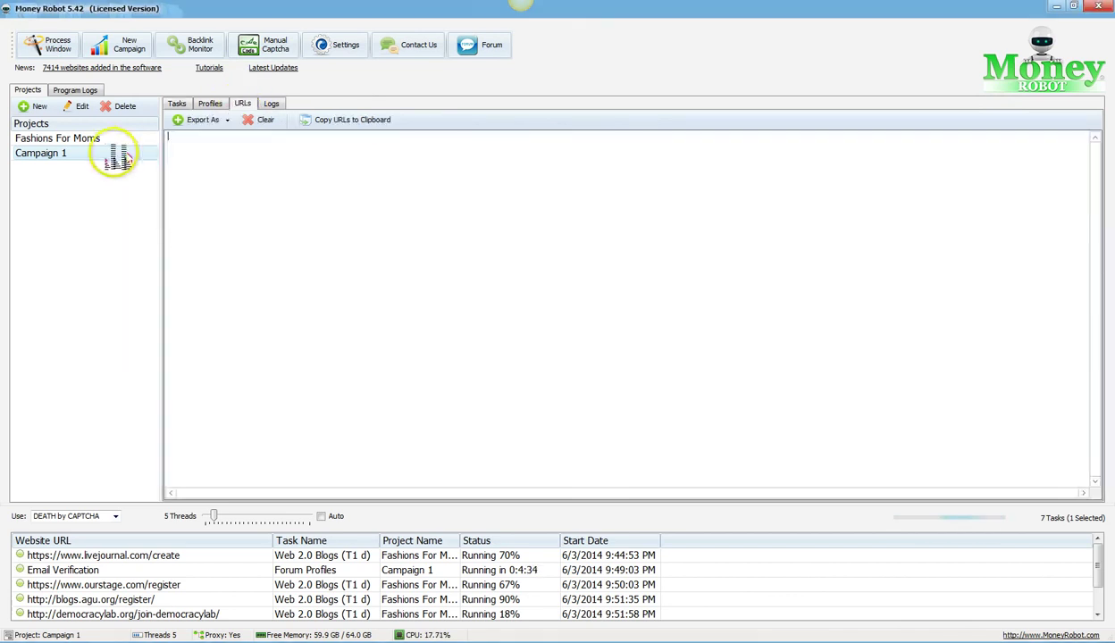
left_click(95, 140)
left_click(245, 103)
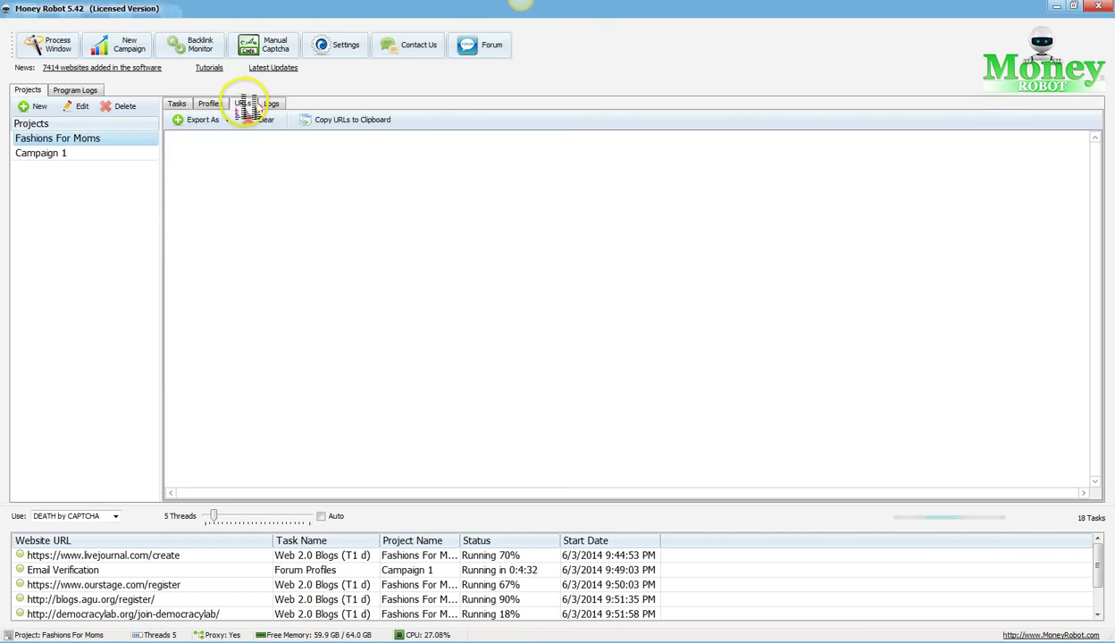
left_click(177, 103)
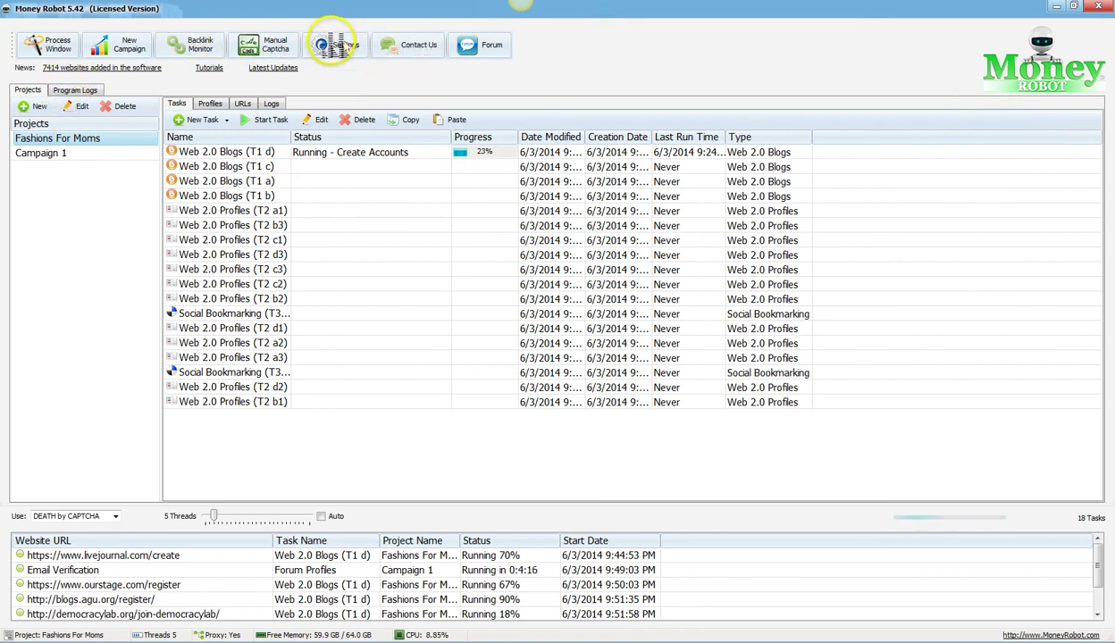
Step: Glance at the program settings and support center, then open the SEO Planet forum
left_click(334, 44)
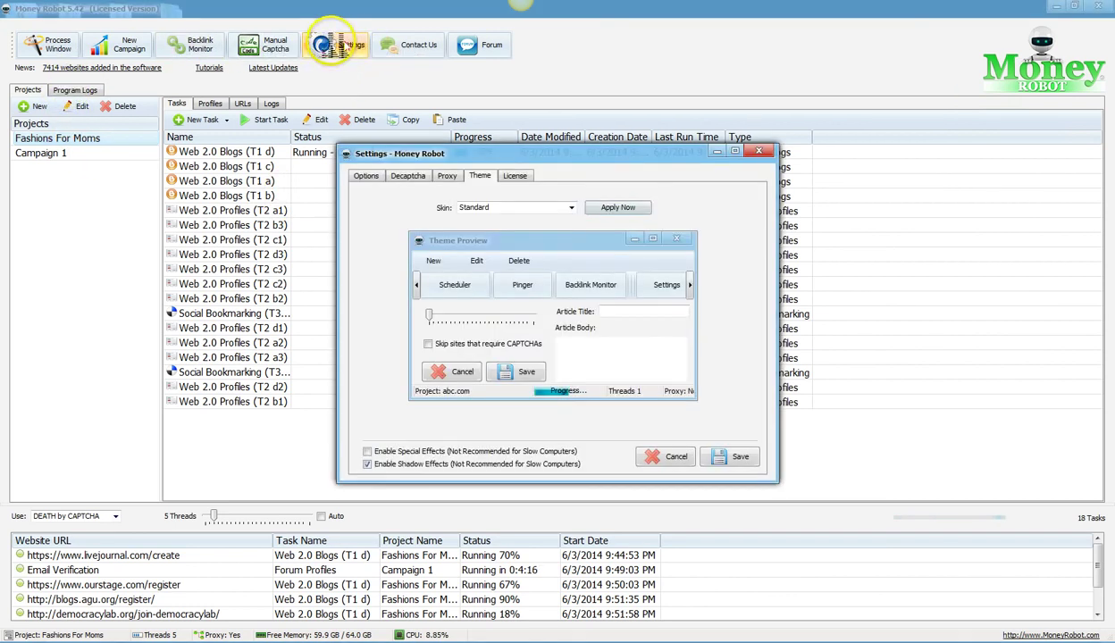
left_click(761, 153)
left_click(411, 46)
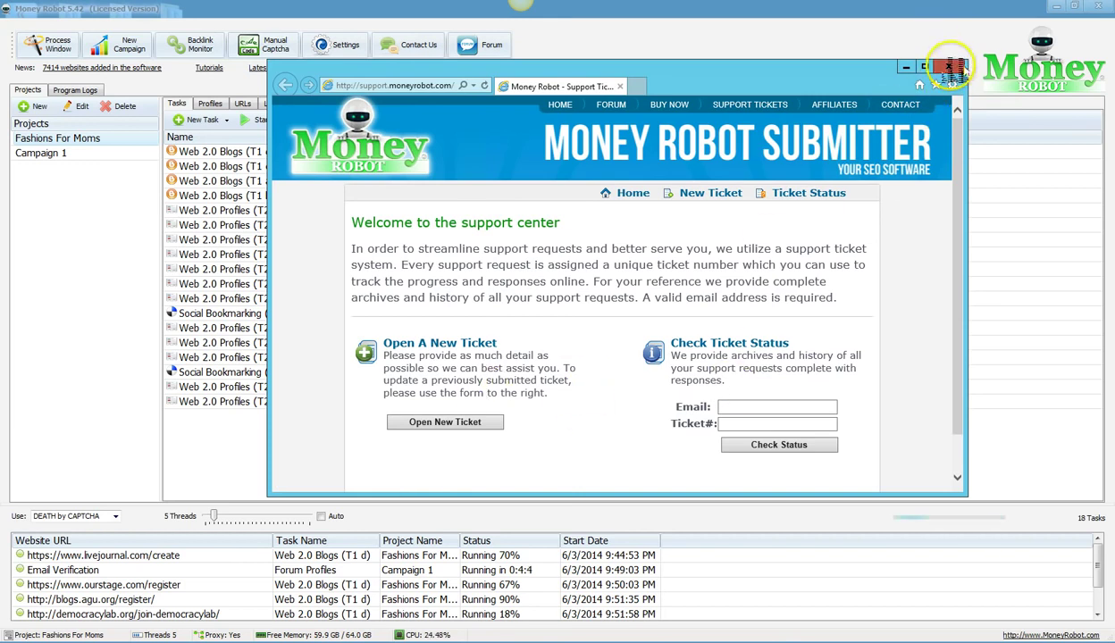
left_click(952, 68)
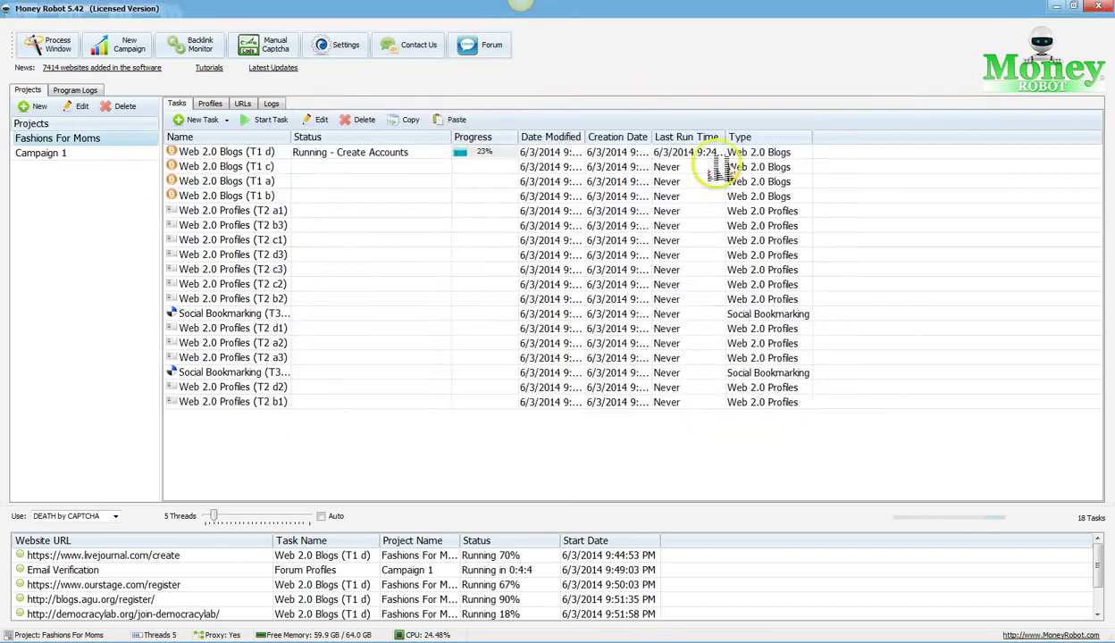
left_click(490, 53)
Step: Scroll through the SEO Planet forum's thread list, then minimize the forum window
scroll(510, 294, "down", 5)
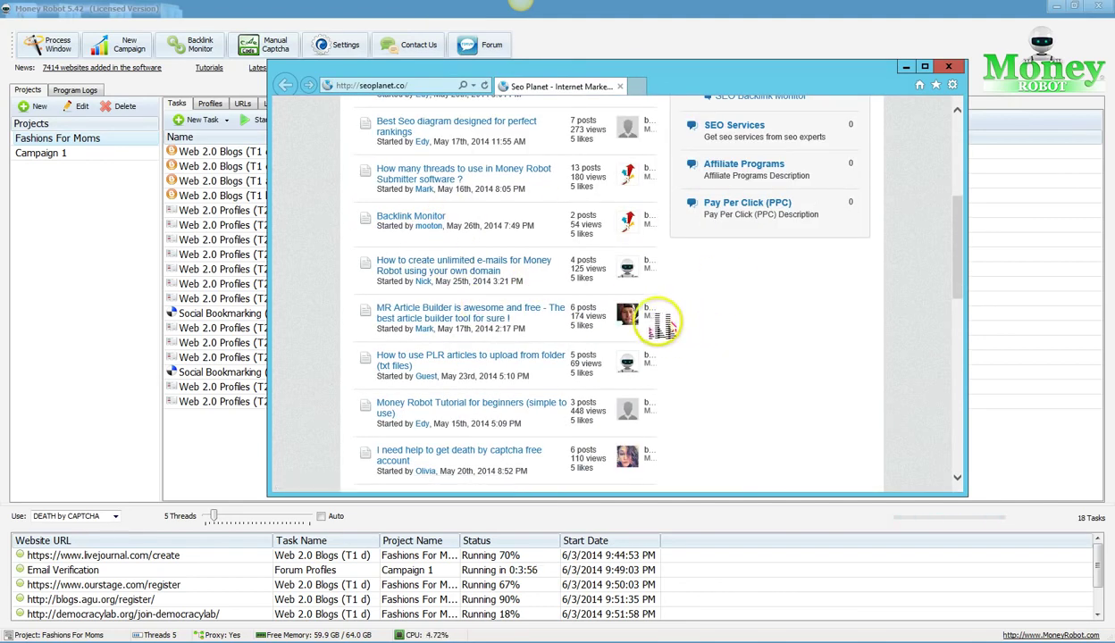
left_click(906, 67)
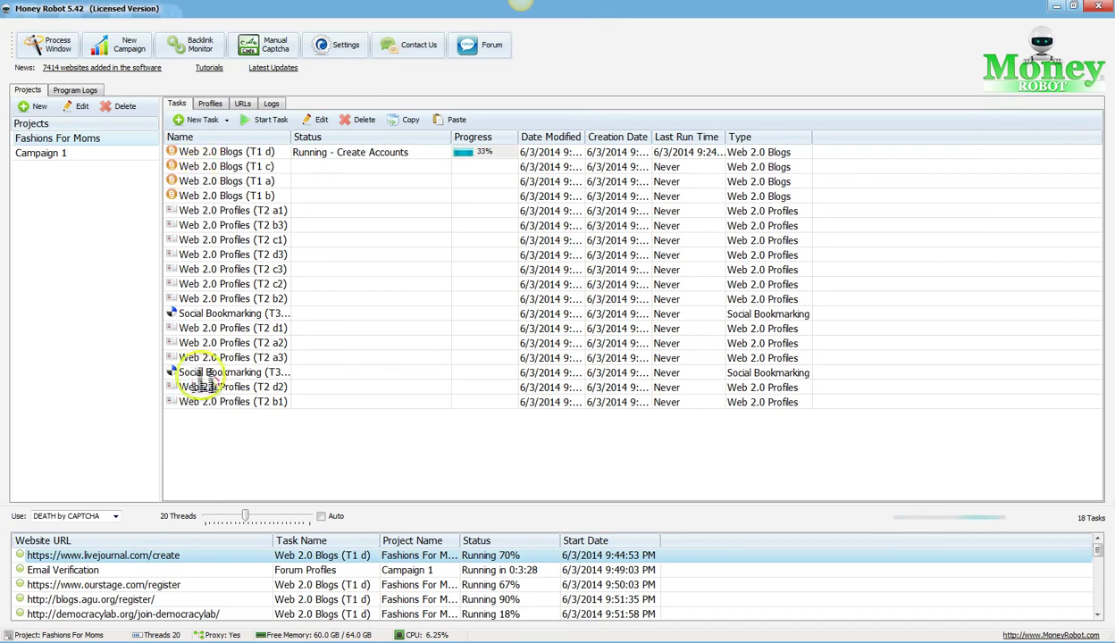
Step: Check the Email Verification and livejournal entries and Web 2.0 Blogs task, then show Campaign 1's tasks
left_click(143, 574)
left_click(295, 556)
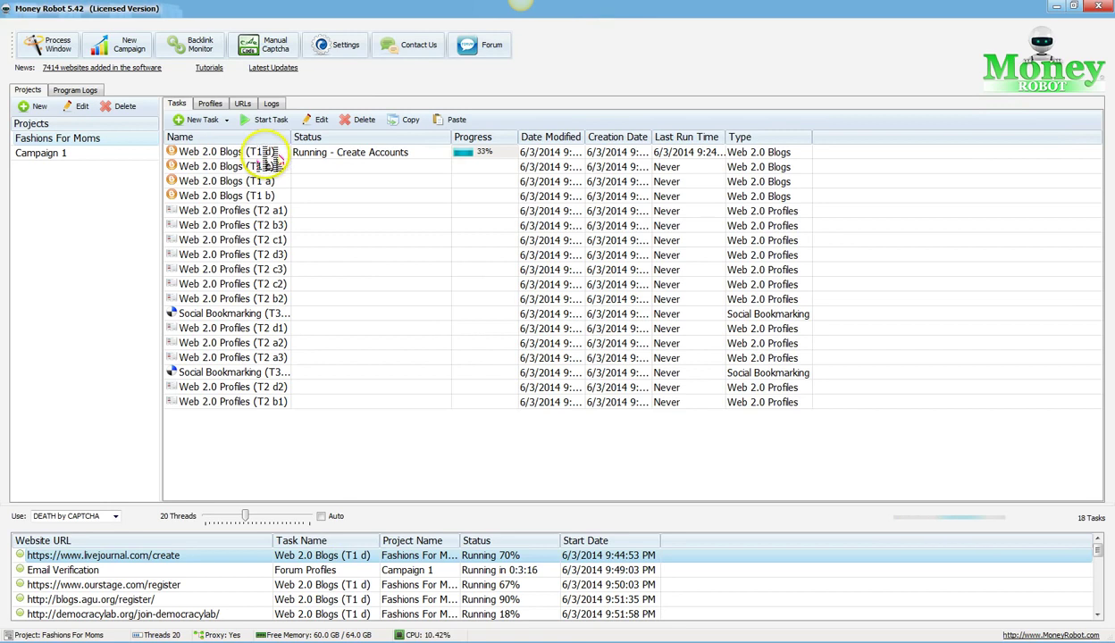
left_click(264, 152)
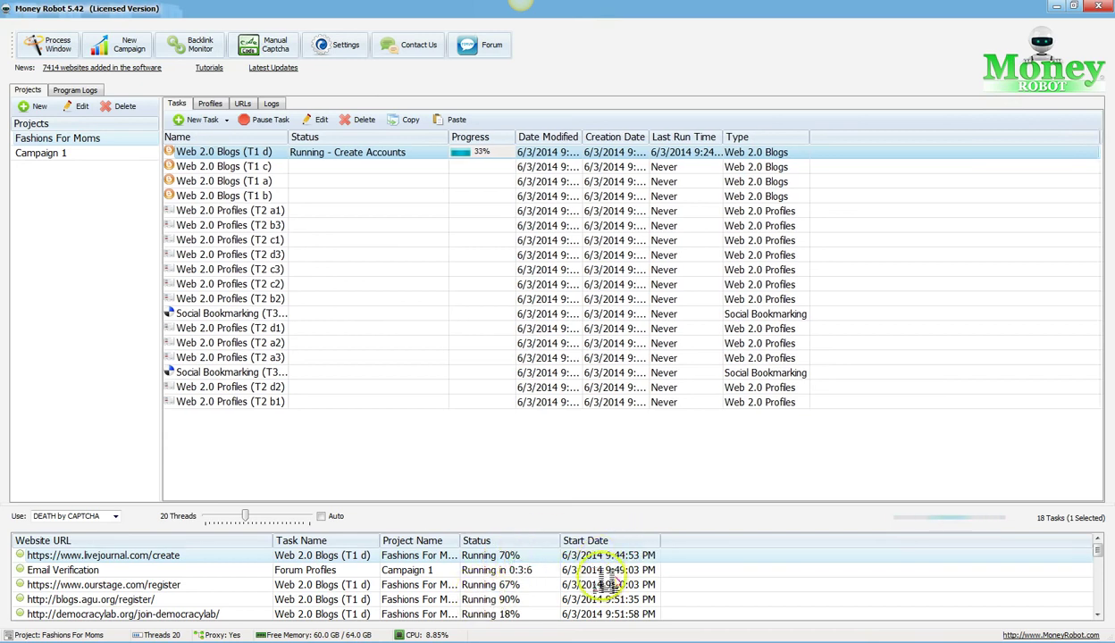
mouse_move(1097, 559)
left_mouse_down()
mouse_move(1080, 607)
mouse_move(1087, 551)
left_mouse_up()
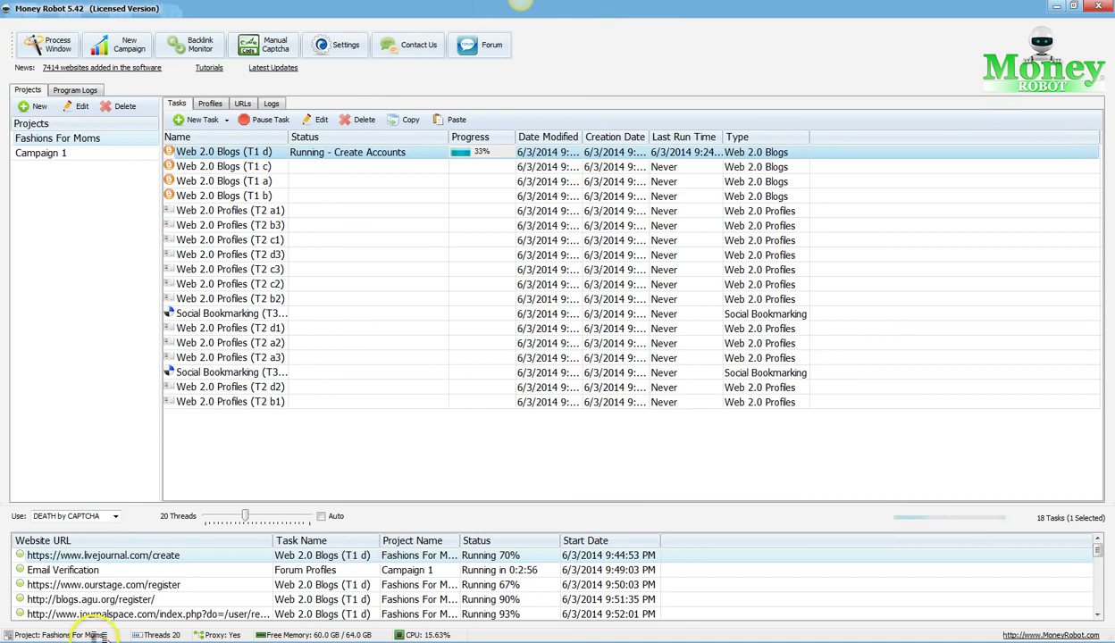
left_click(75, 156)
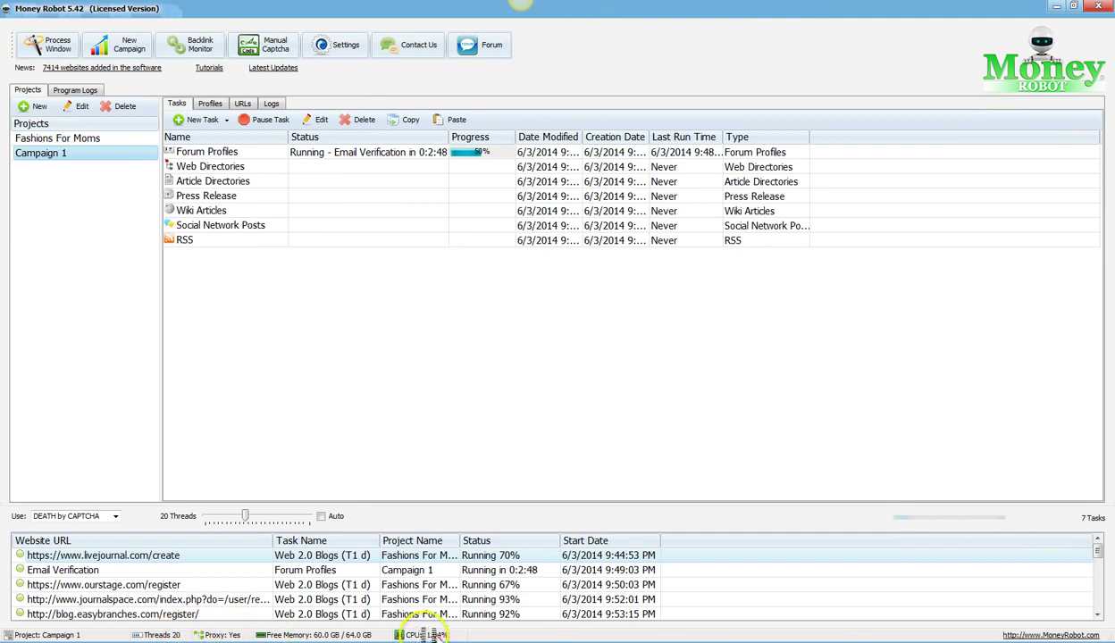
Step: Delete the Campaign 1 project and view Fashions For Moms' profiles, listing Profile1
left_click(90, 139)
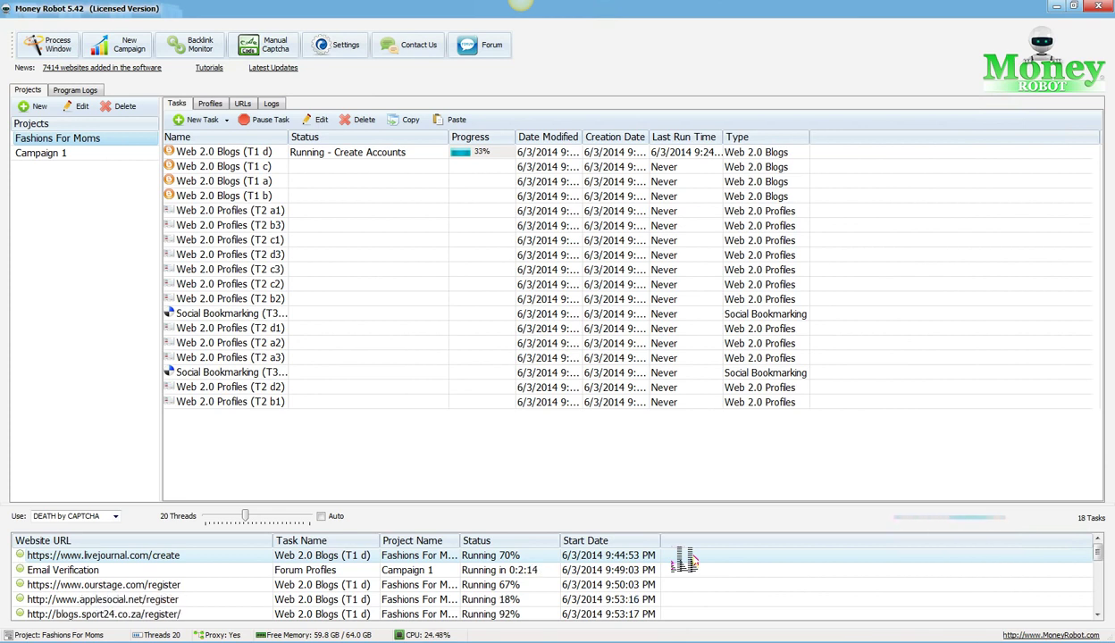
right_click(32, 155)
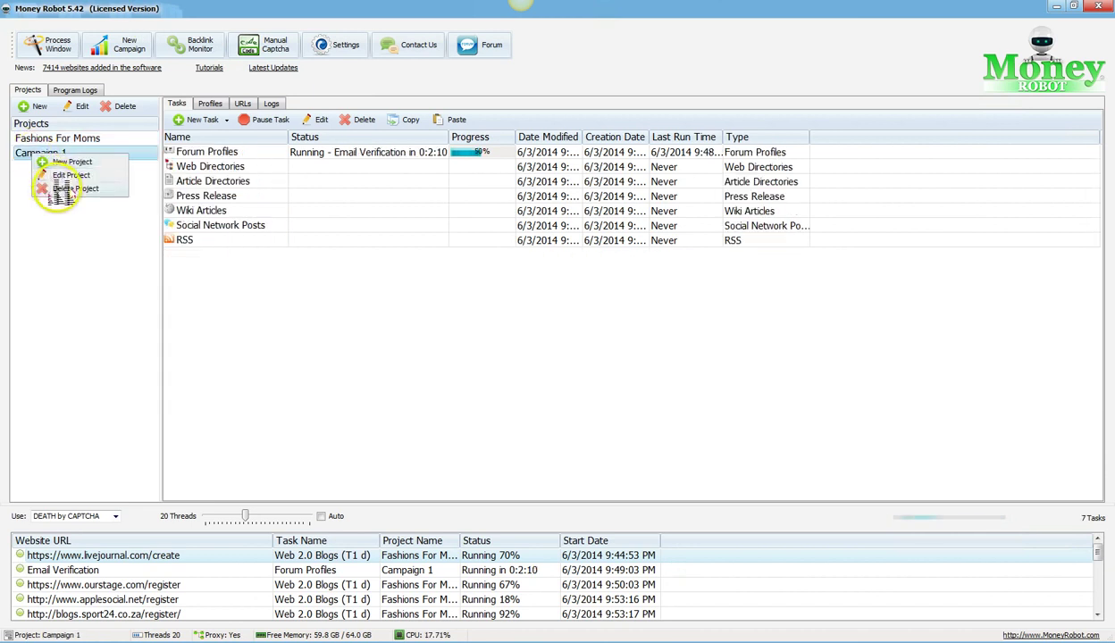
left_click(57, 188)
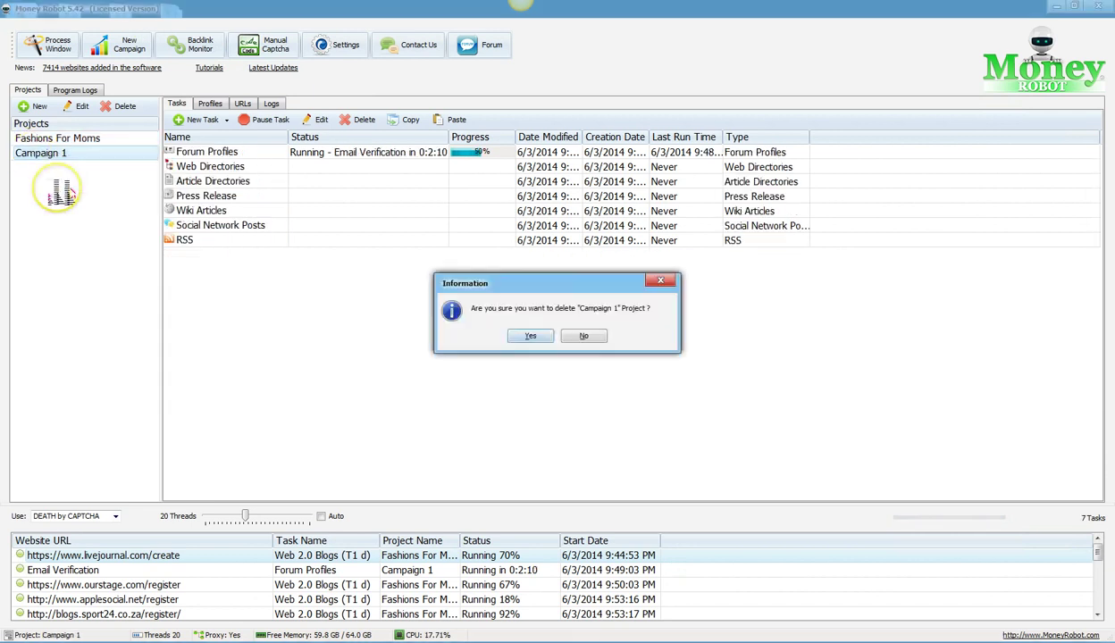
left_click(529, 337)
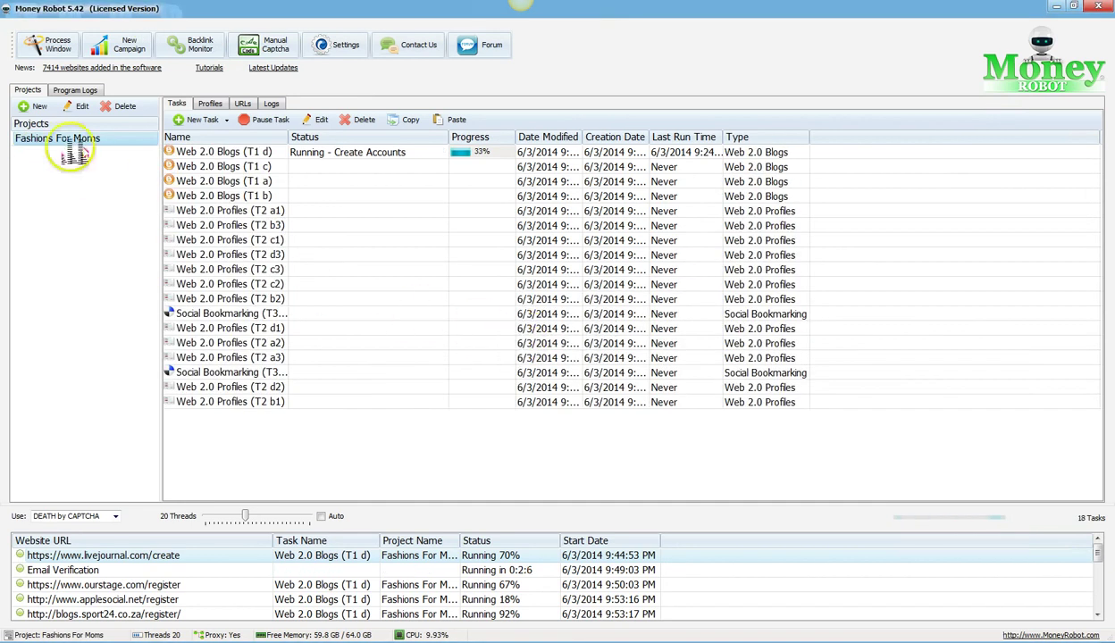
left_click(86, 141)
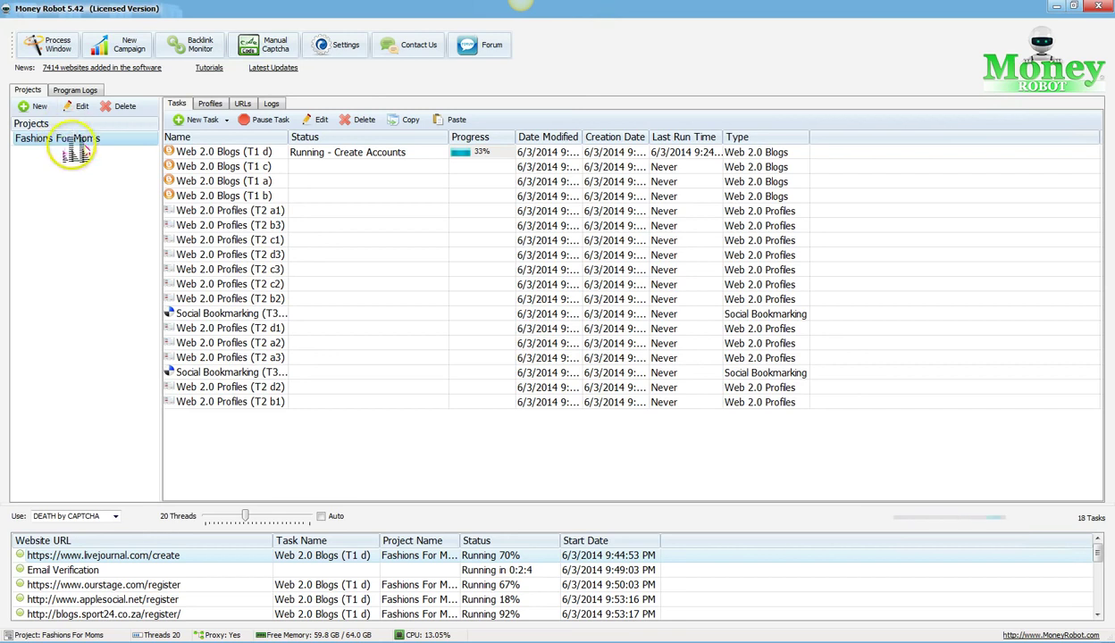
left_click(210, 103)
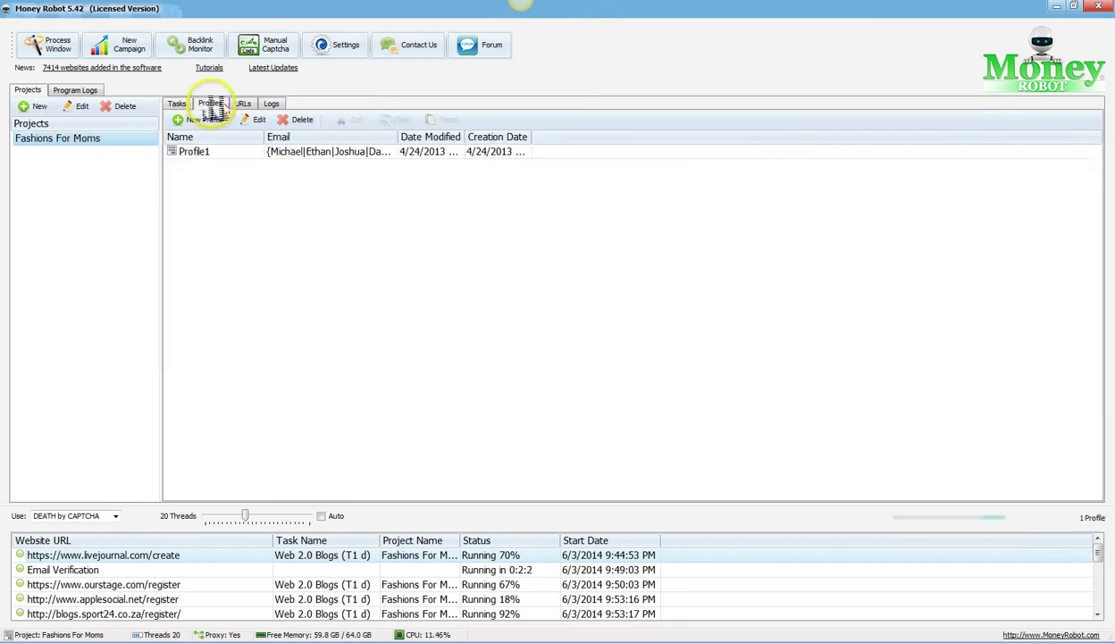
Step: Return to the Fashions For Moms 18-task list
left_click(177, 104)
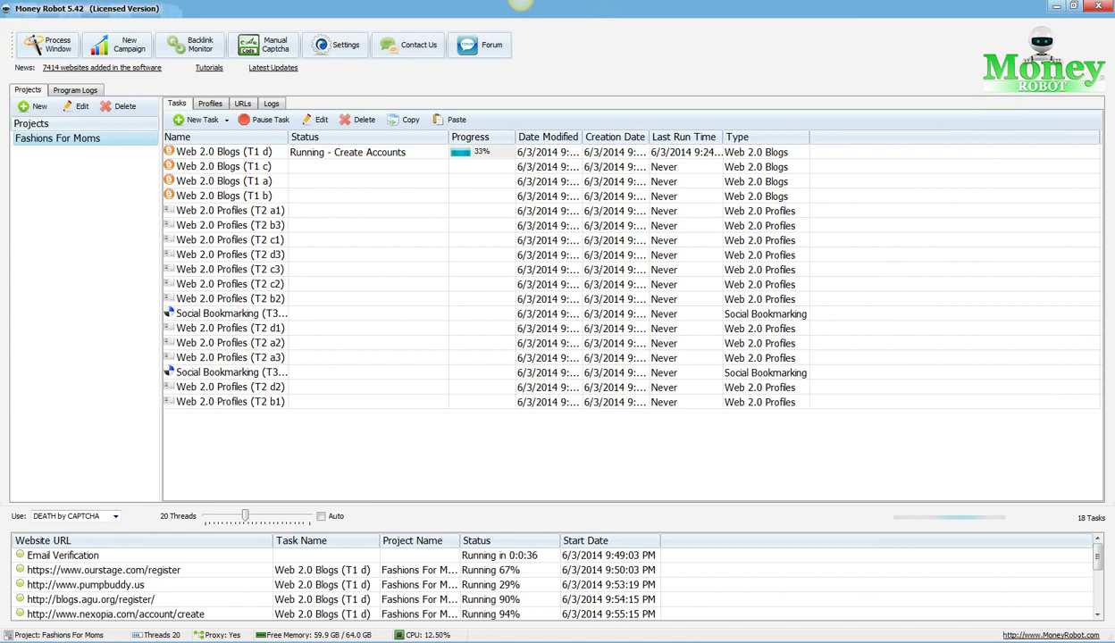
Step: Bring Snagit Editor into view and draw an arrow into the left middle-tier box
left_click_drag(0, 80, 324, 60)
left_click(514, 190)
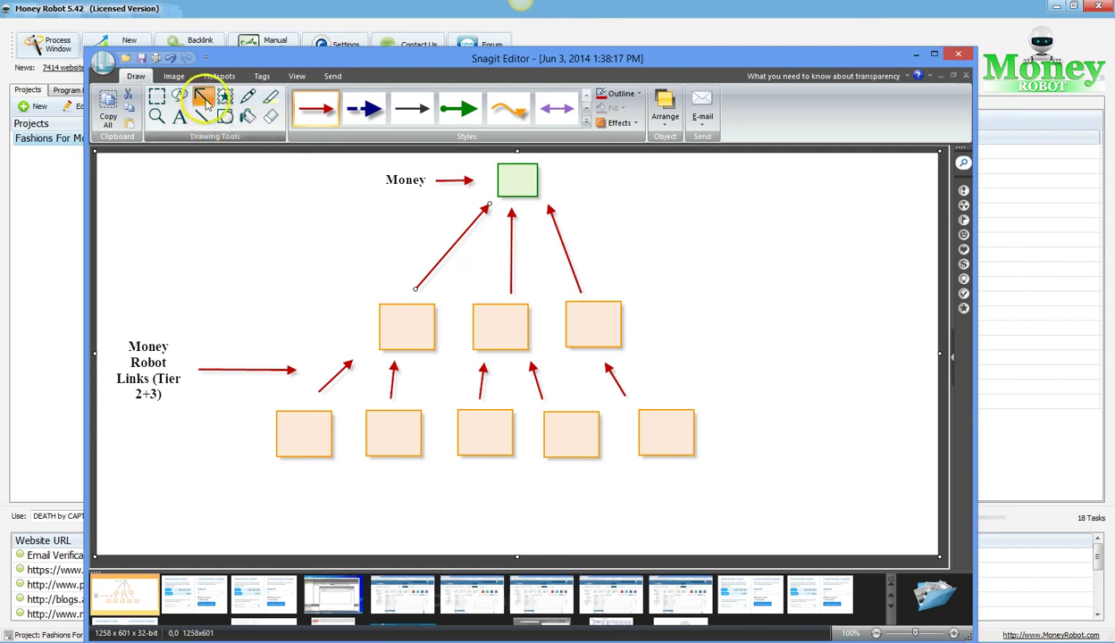
left_click_drag(204, 294, 364, 316)
Step: Add a one-line 'Feeder Sites' text label at the arrow's start
left_click(178, 117)
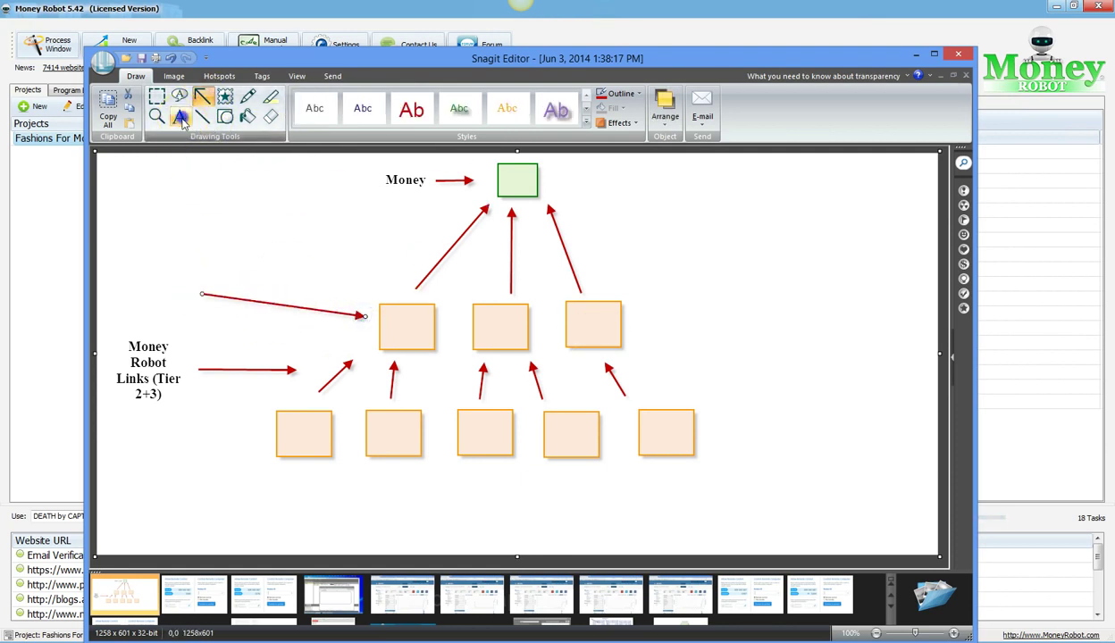
left_click_drag(114, 251, 189, 298)
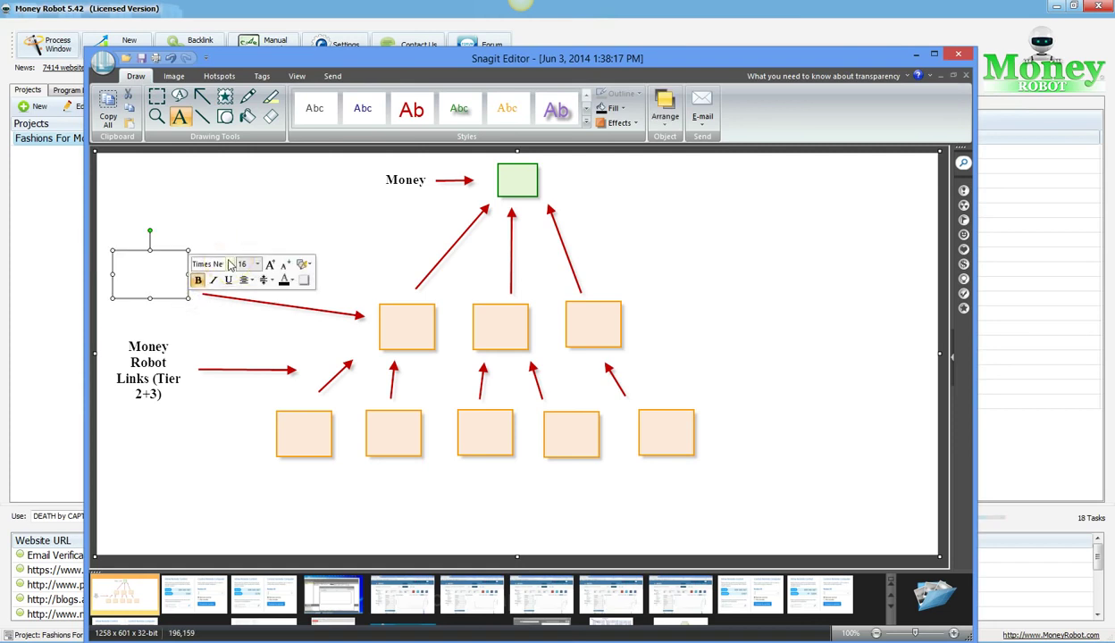
type("Feeder S")
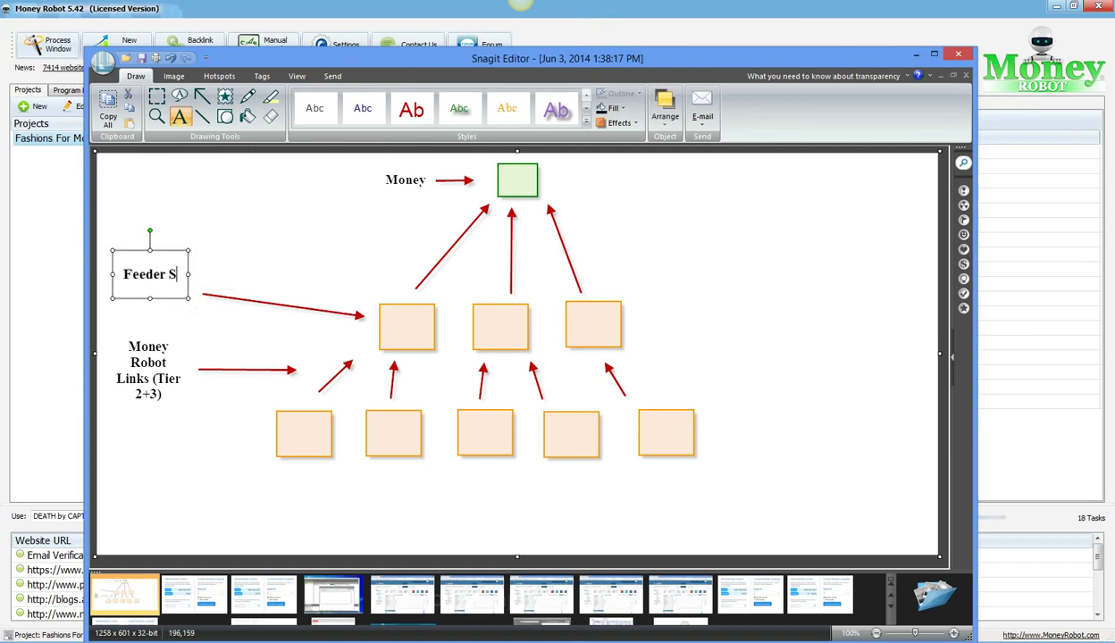
type("ites")
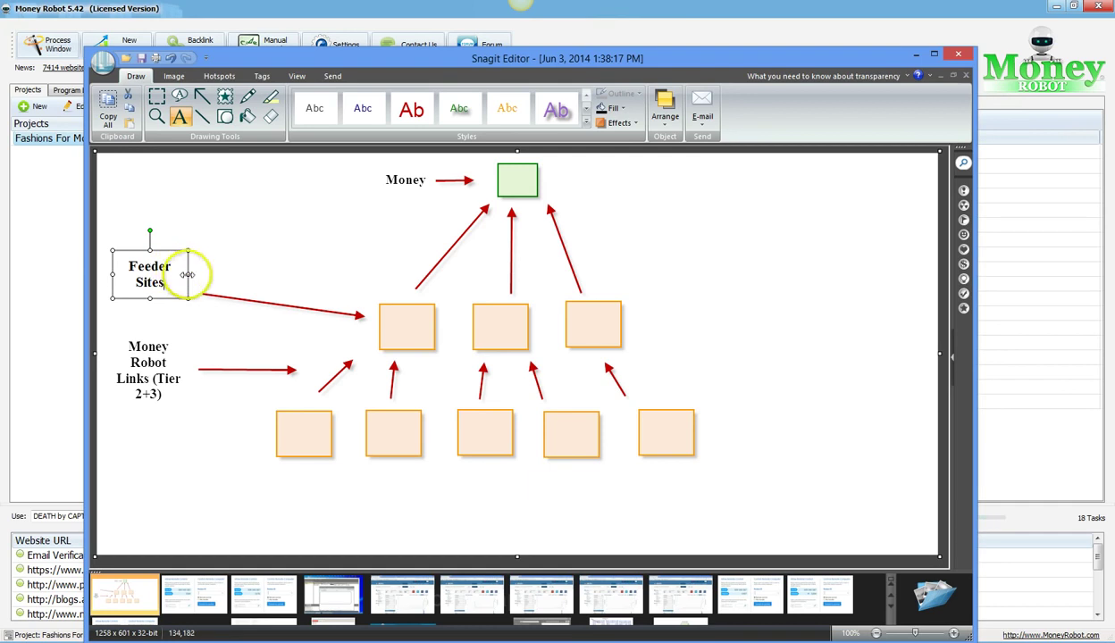
left_click_drag(187, 275, 280, 274)
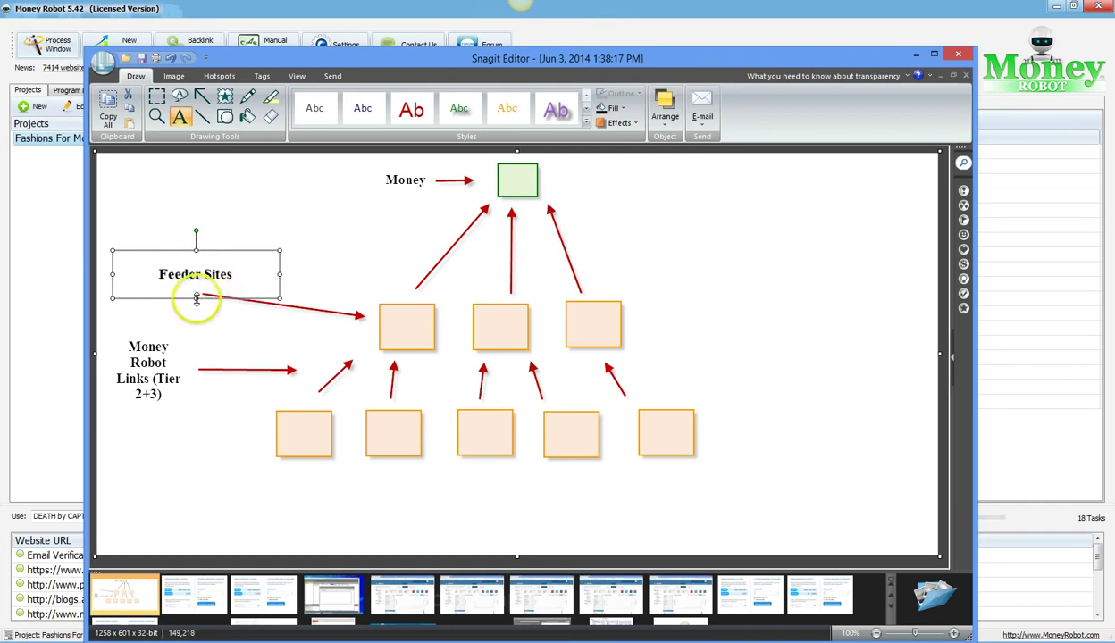